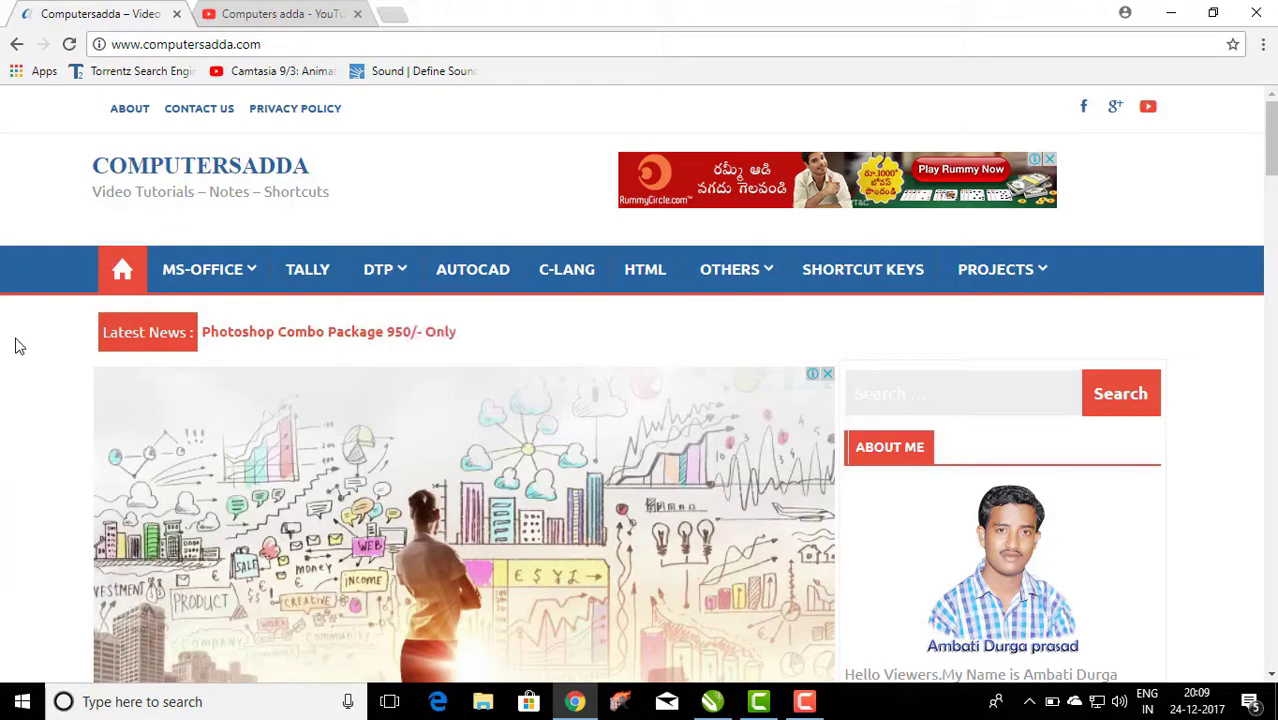
Step: Switch Chrome to the 'Computers adda - YouTube' channel tab
click(240, 12)
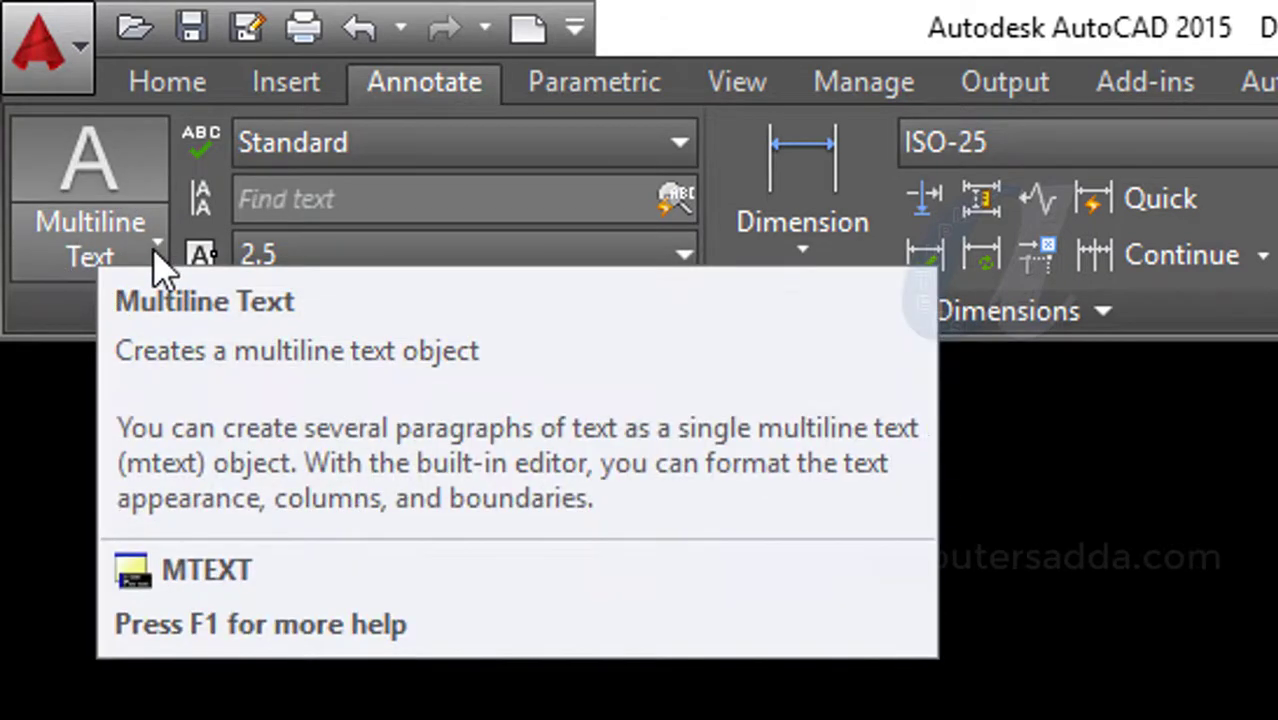
Step: Start the Single Line text command from the Annotate tab's text dropdown
click(157, 247)
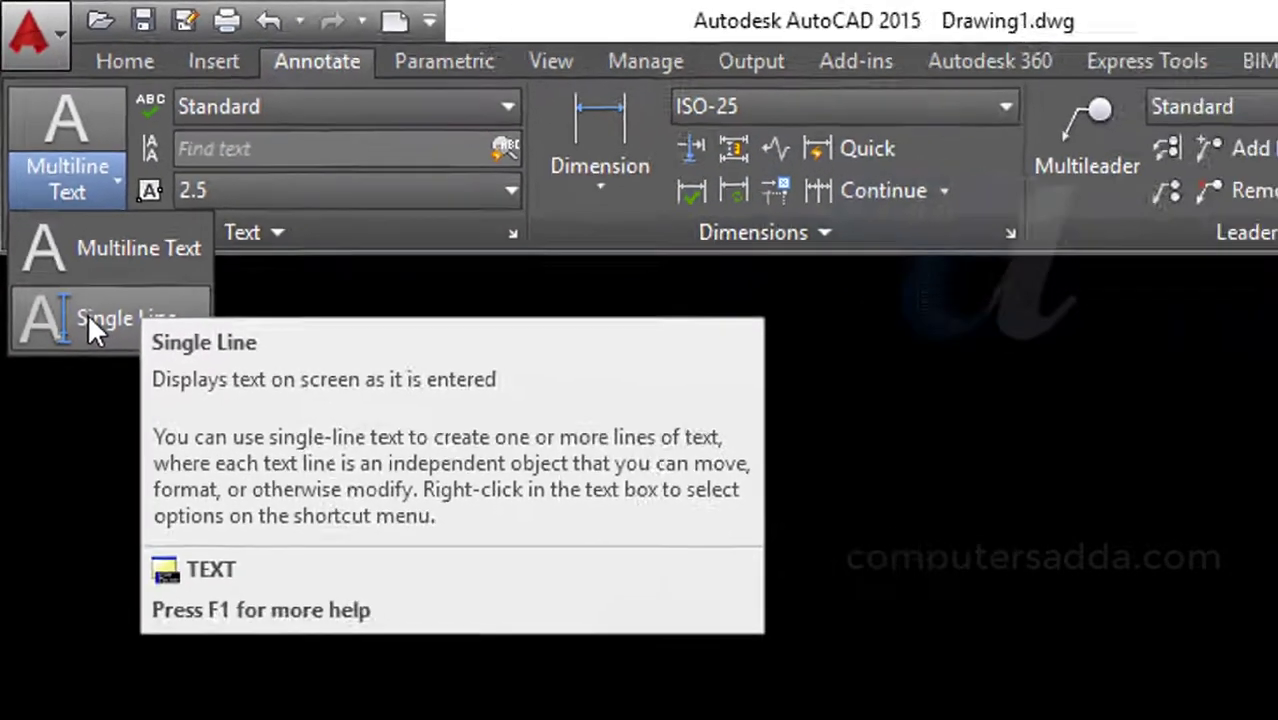
click(88, 320)
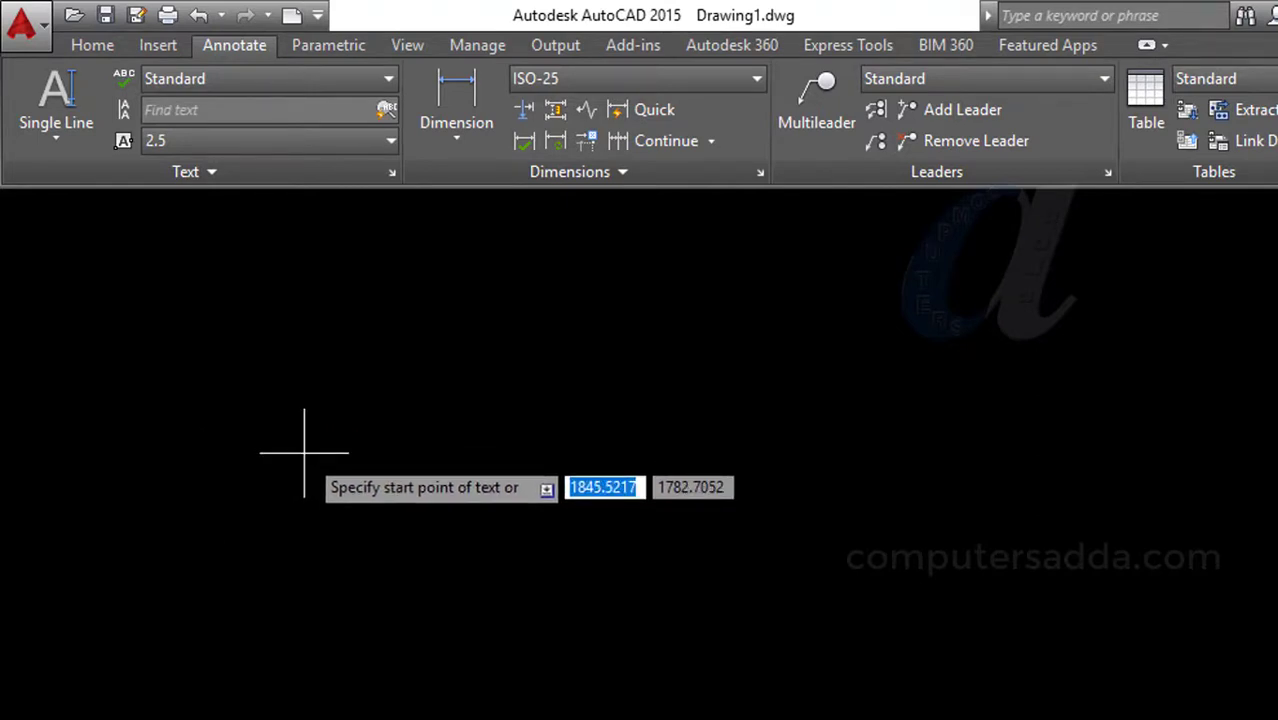
Step: Place single-line text 'computers adda' at height 2 with 0 rotation
click(304, 452)
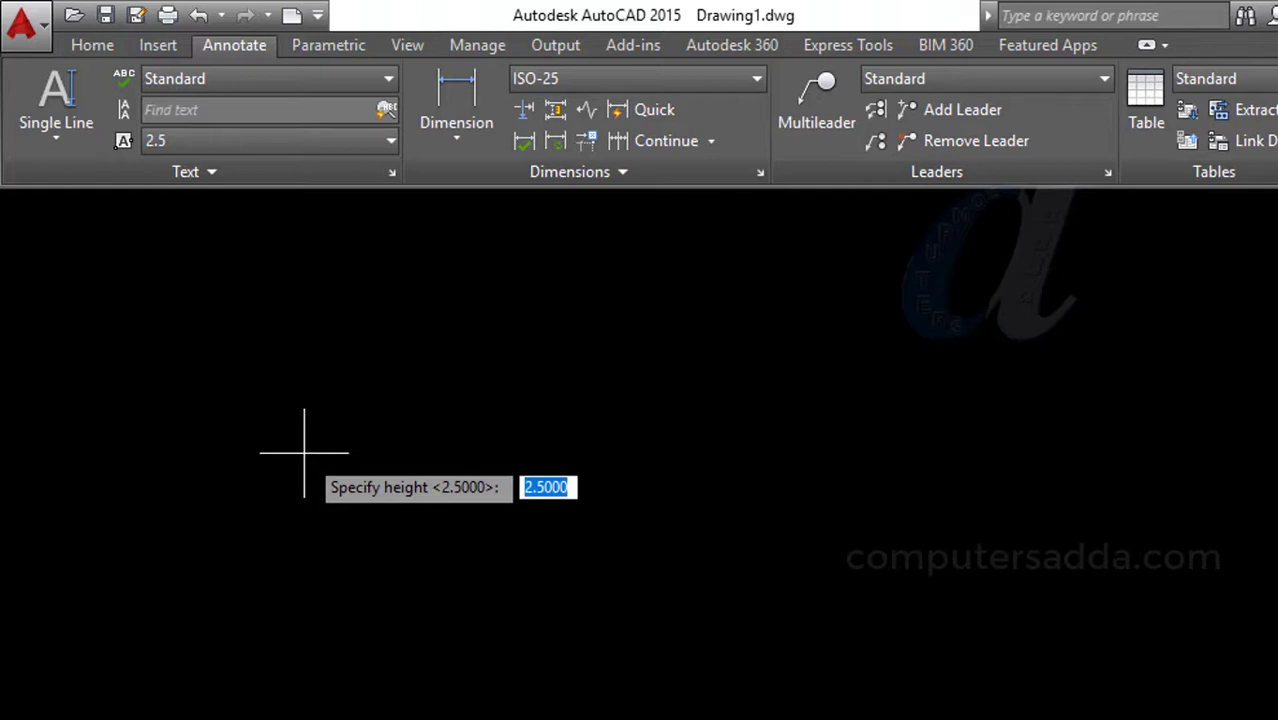
text(1)
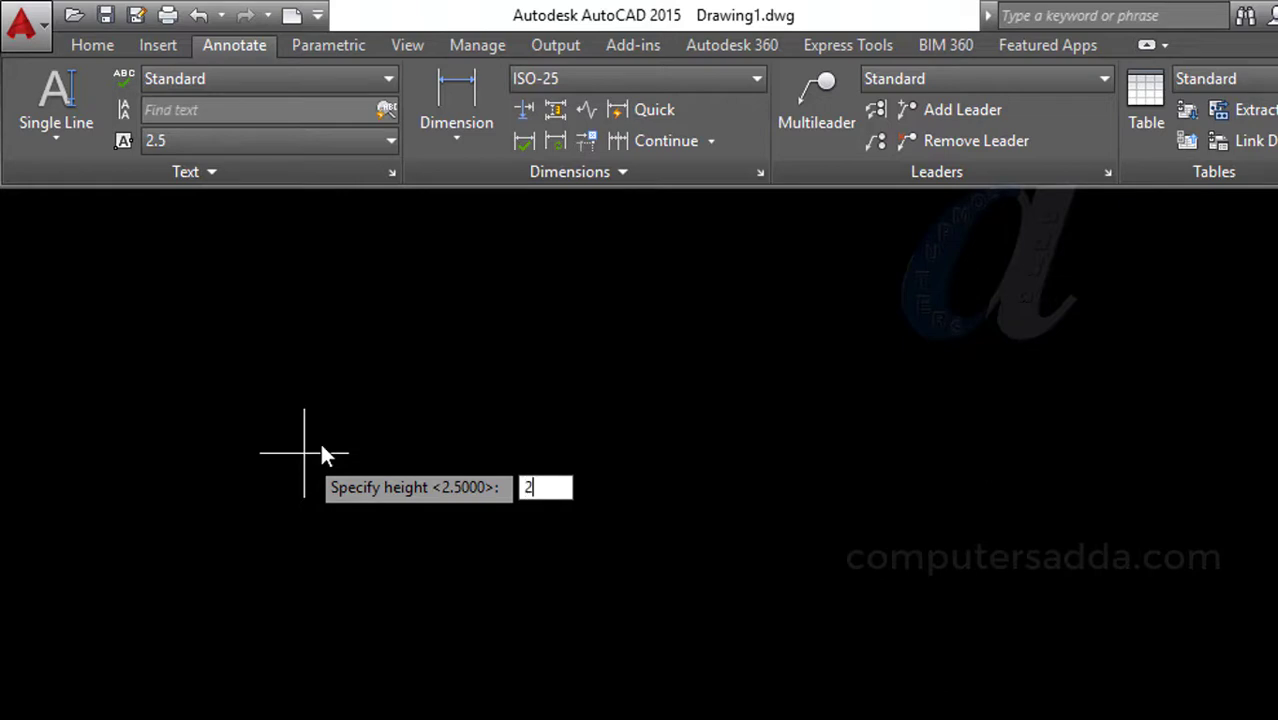
key(Return)
key(Return)
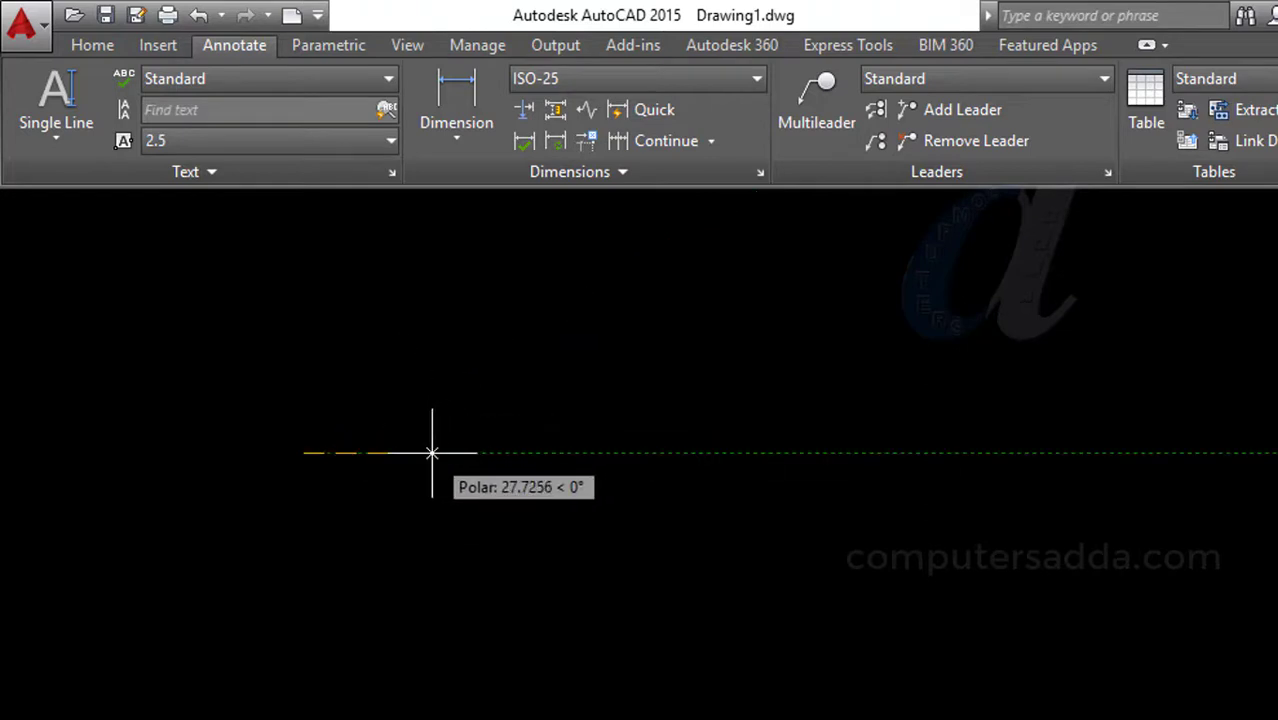
click(373, 453)
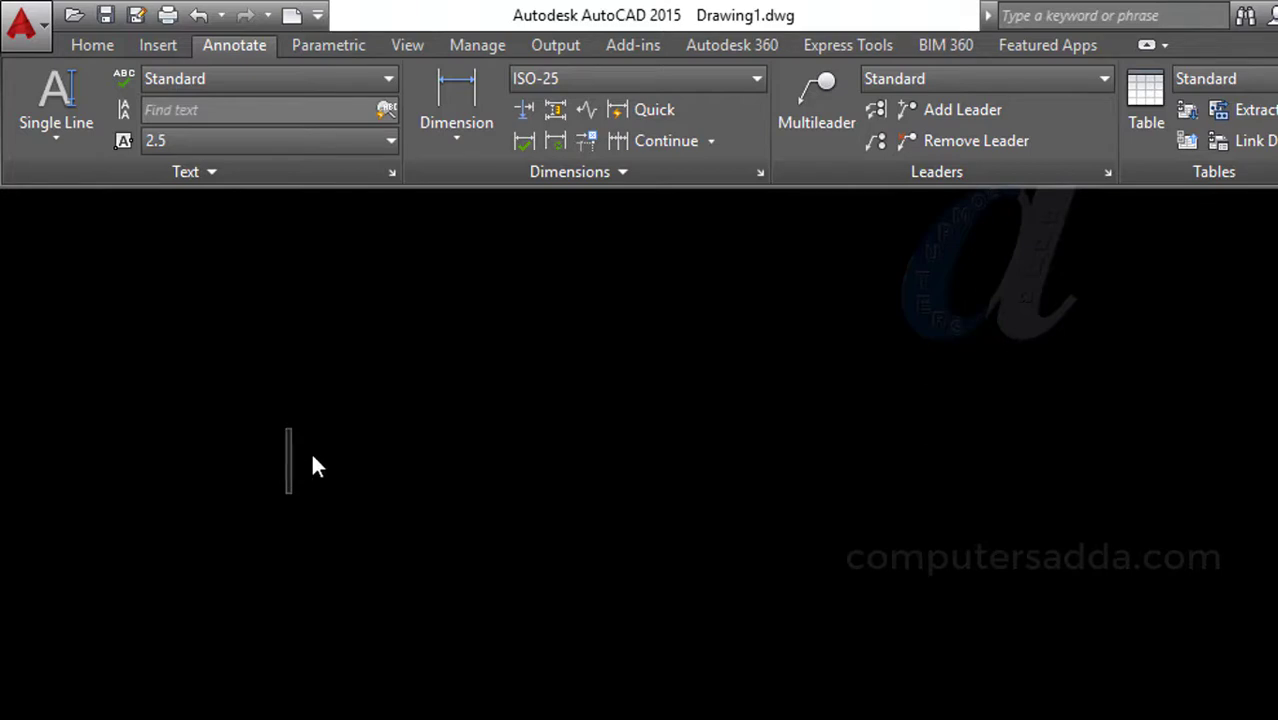
text(compu)
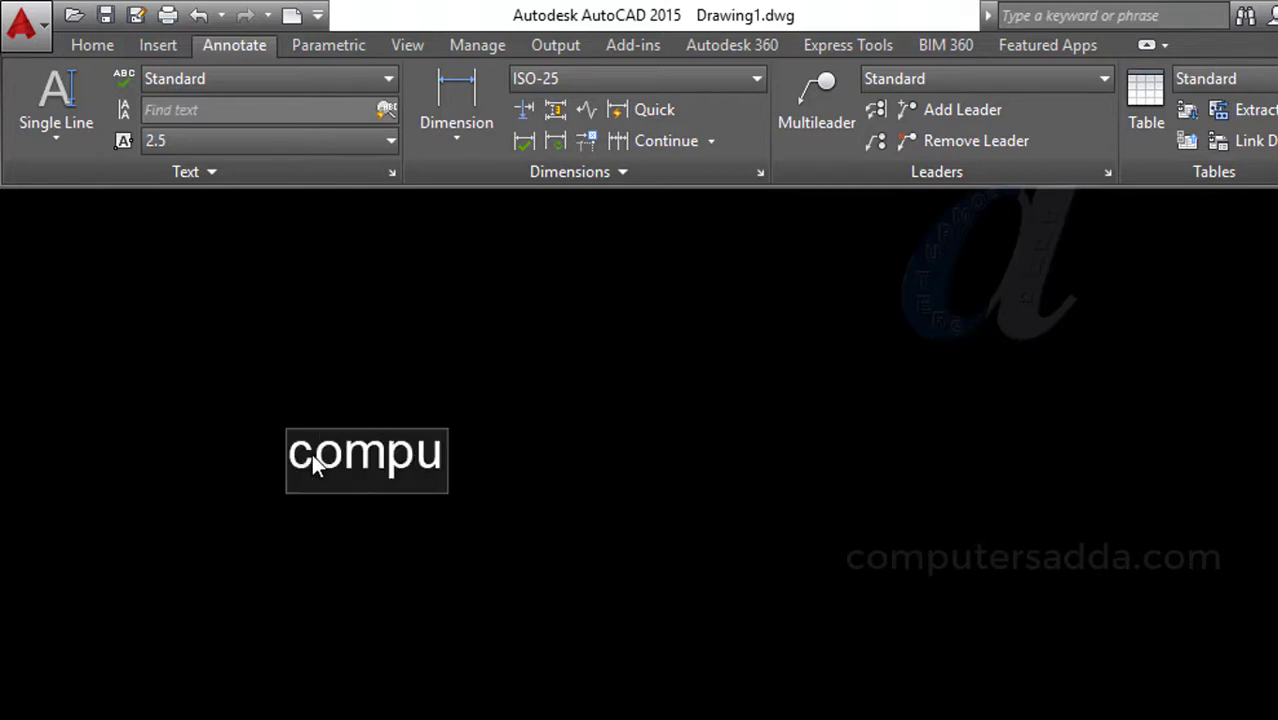
text(ters adda)
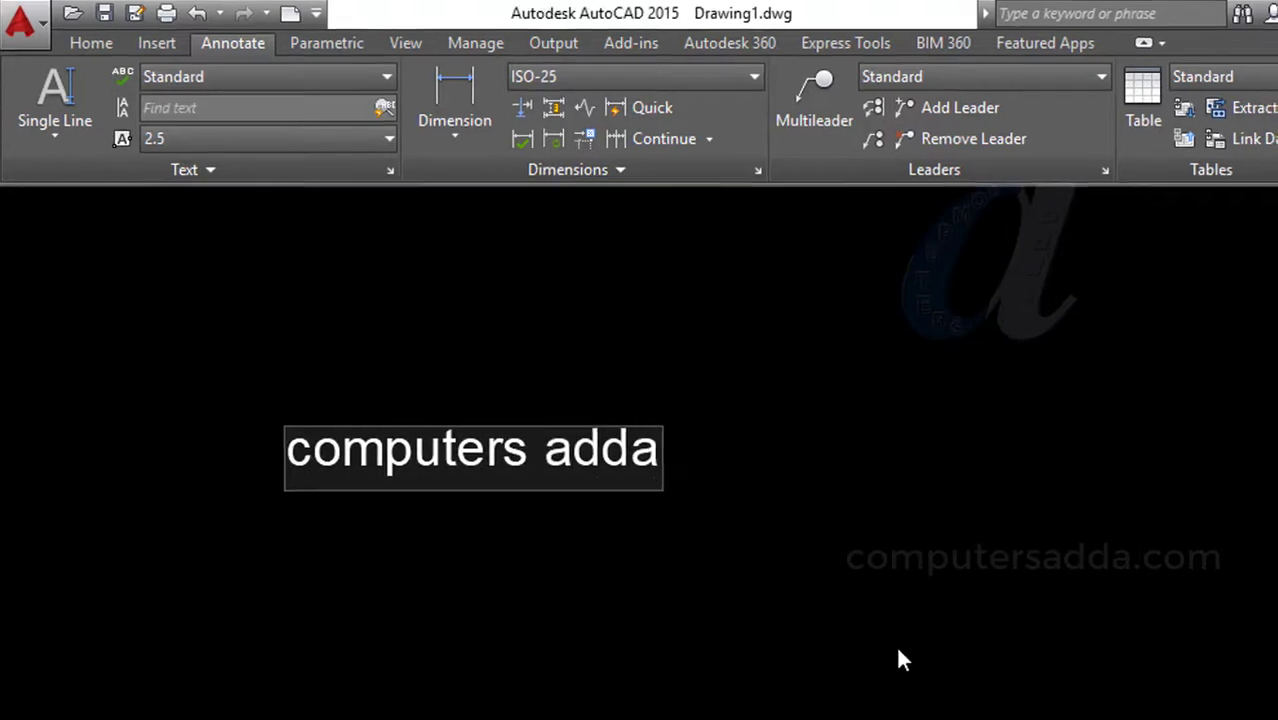
Step: Add filler texts 'vbnvbnvbn' and 'vbnbvnvbn' at new spots in the drawing
click(795, 622)
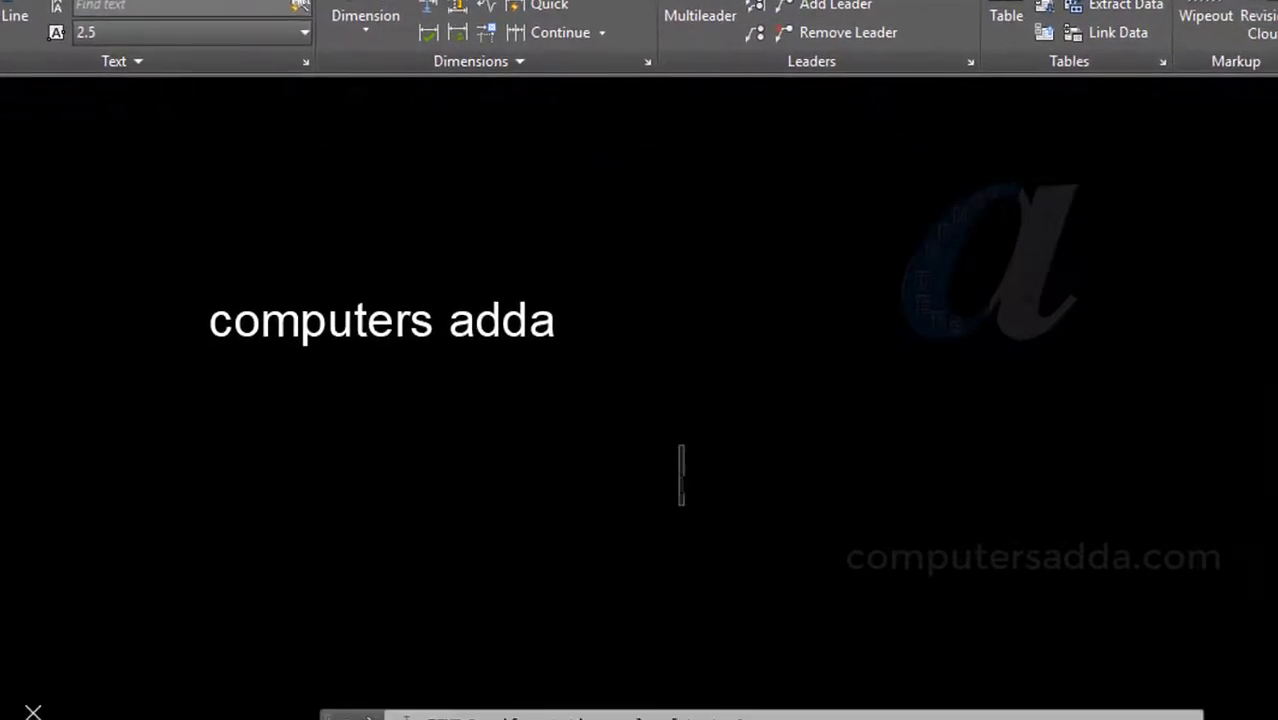
click(532, 220)
click(478, 499)
click(652, 450)
text(vbnvbnvbn)
click(743, 212)
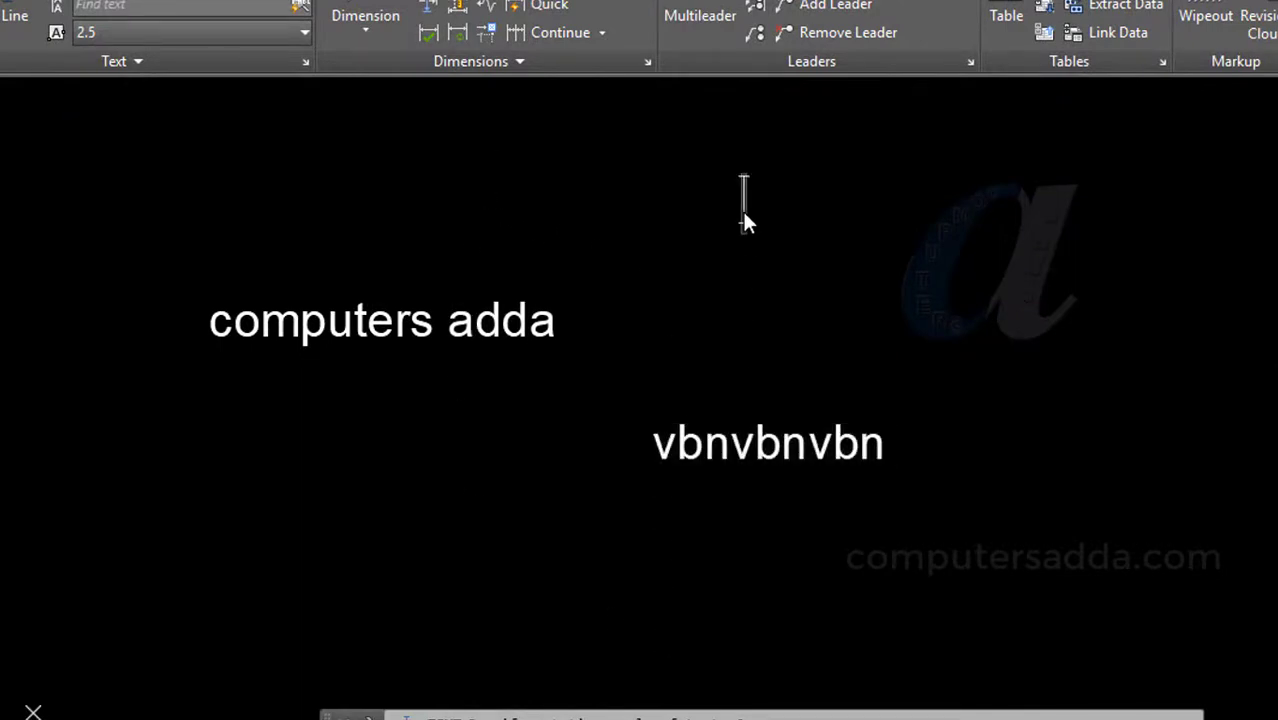
text(vbnbvnvbn)
Step: Add four more filler texts: 'vbnvbnbvn', 'vbnvbnvbnvn', 'vbnvbnvbn' and 'vbnvnvbn'
click(922, 316)
text(vbnvbnbvn)
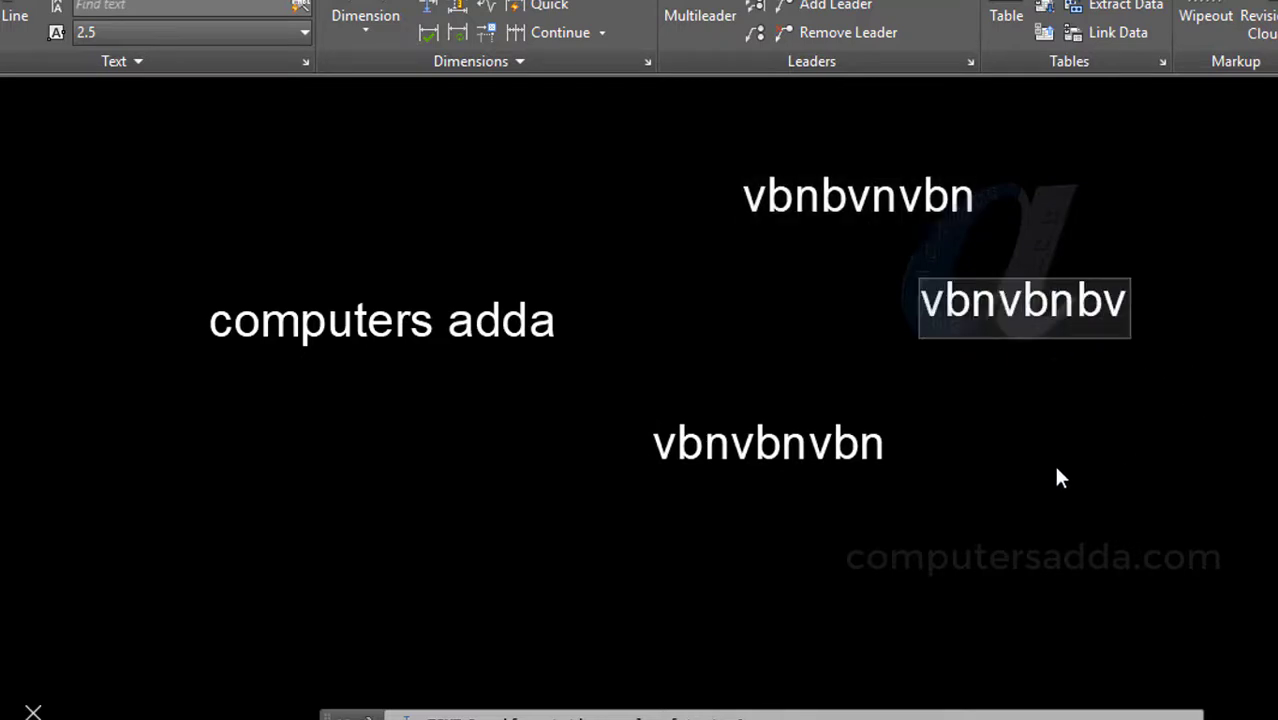
click(969, 524)
text(vbnvbnvbnvn)
click(162, 588)
text(vb)
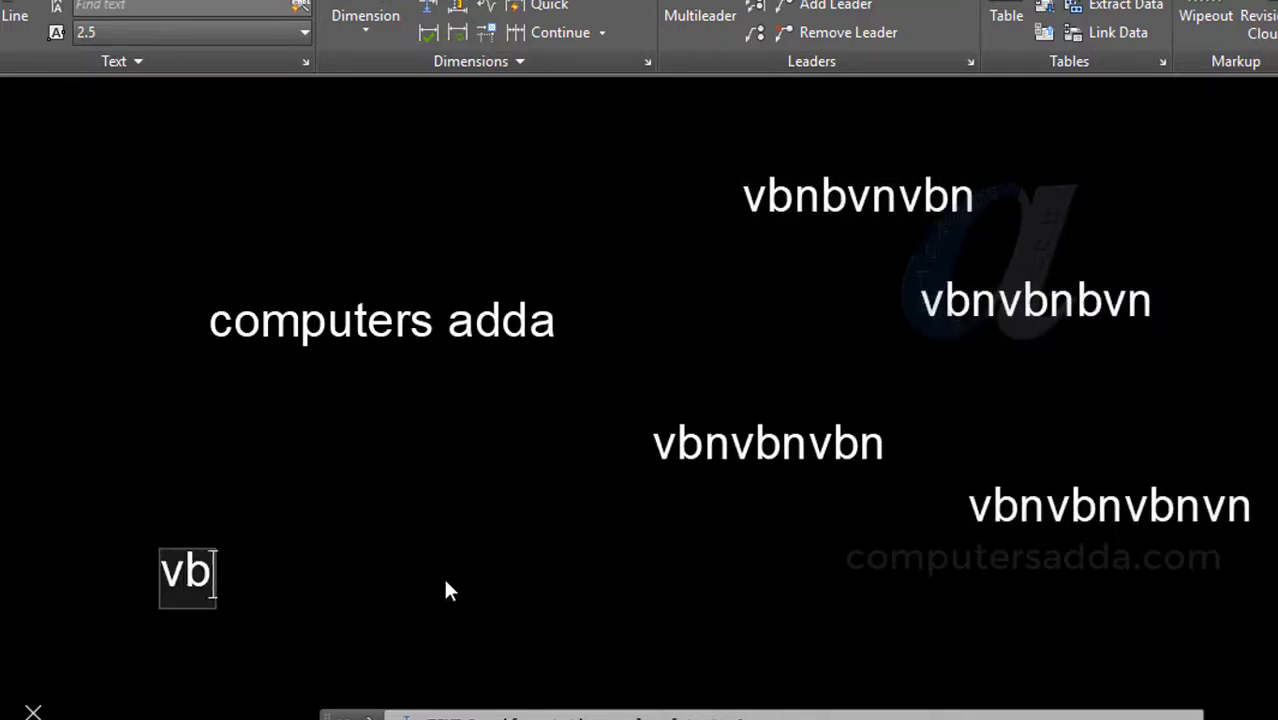
text(nvbnvbn)
click(607, 626)
text(vbnvnvbn)
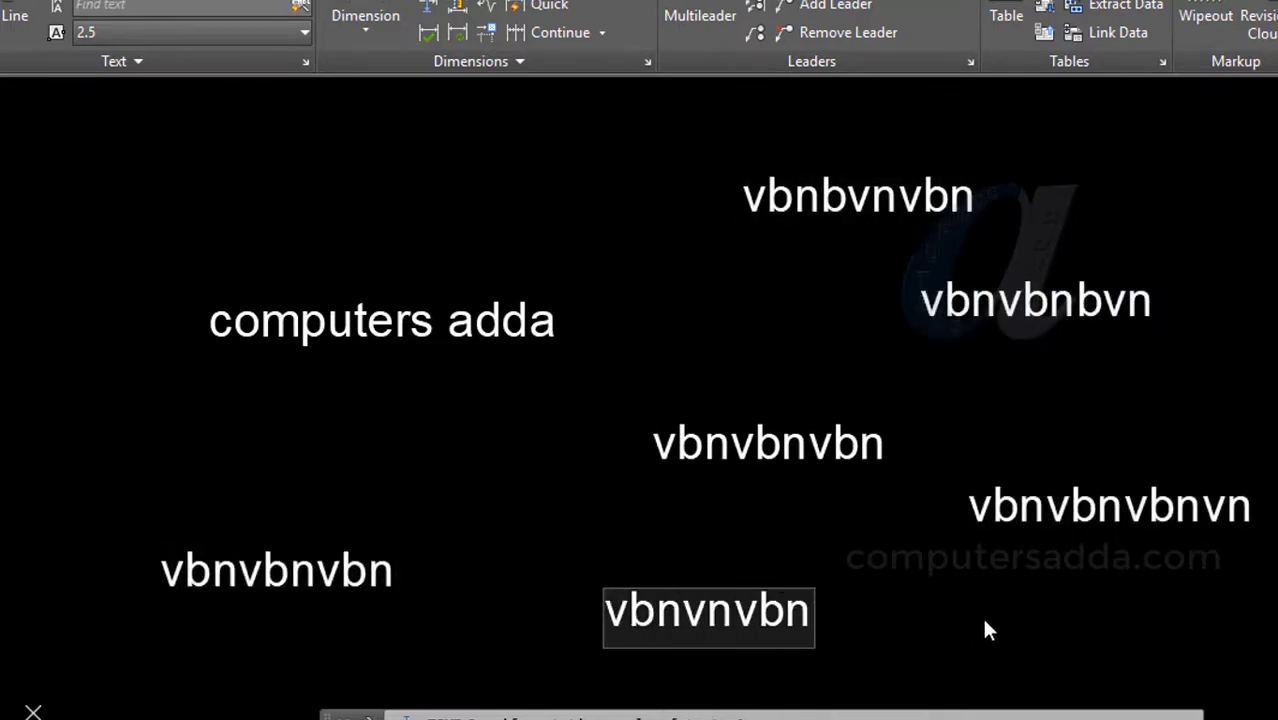
Step: End the TEXT command and enter DT for another single-line text
click(981, 615)
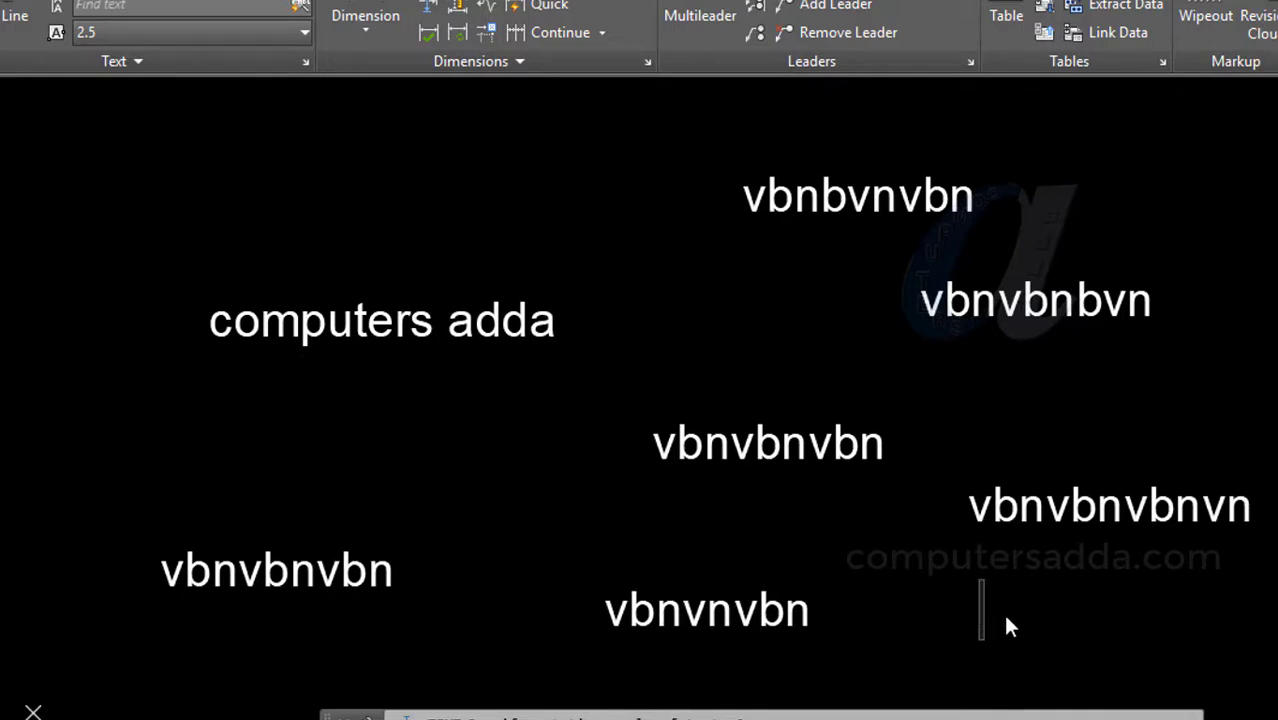
text(2)
key(Return)
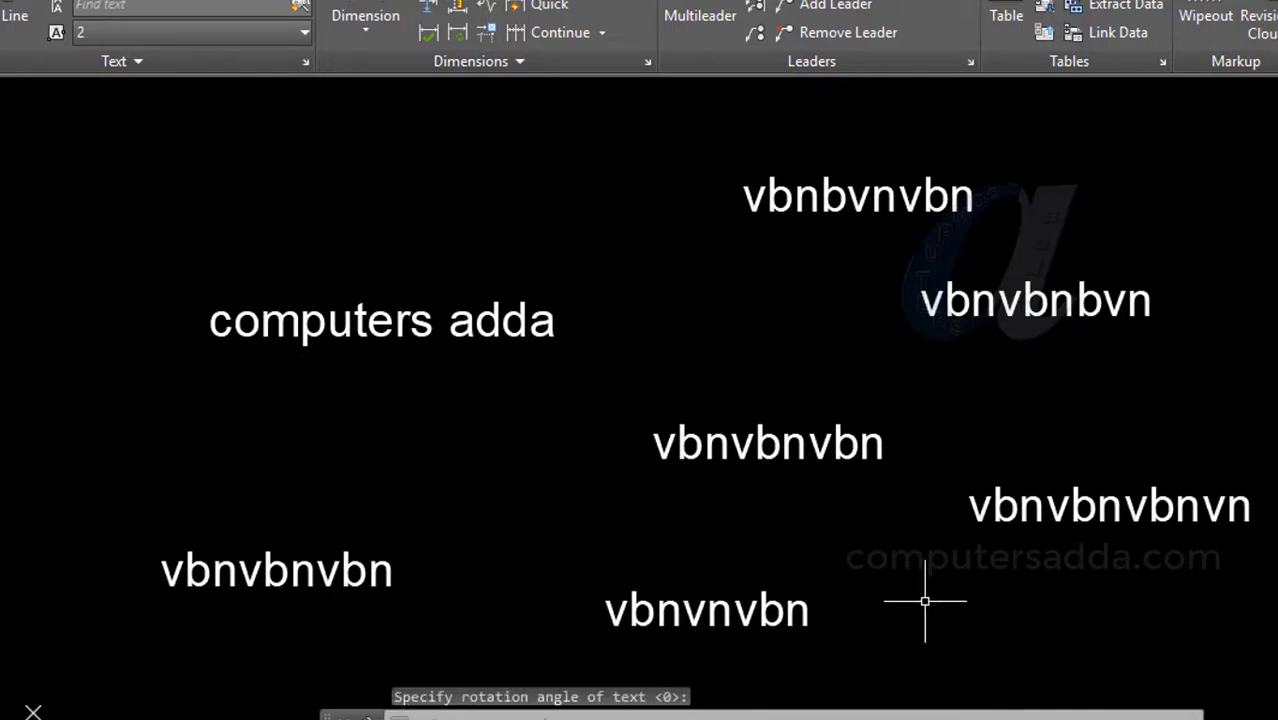
key(Escape)
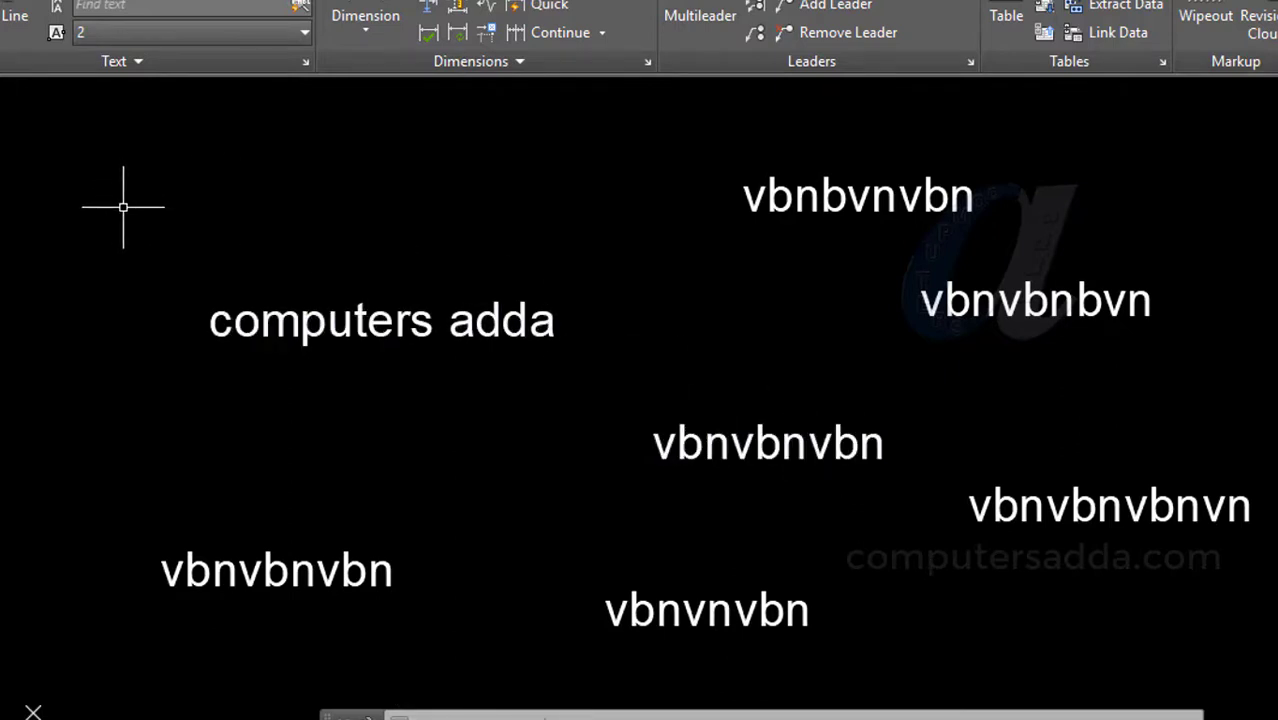
text(dtdt)
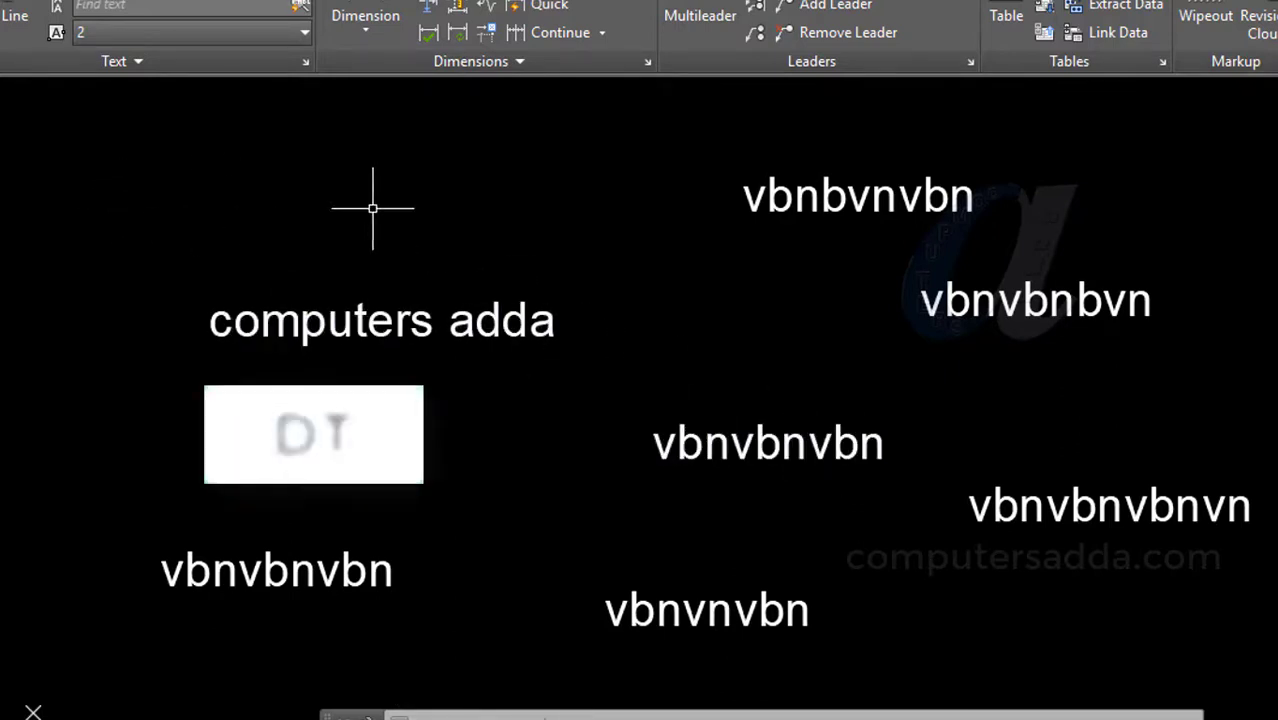
Step: Start DTEXT at the upper left with height 3.2604 and rotation 30
key(Return)
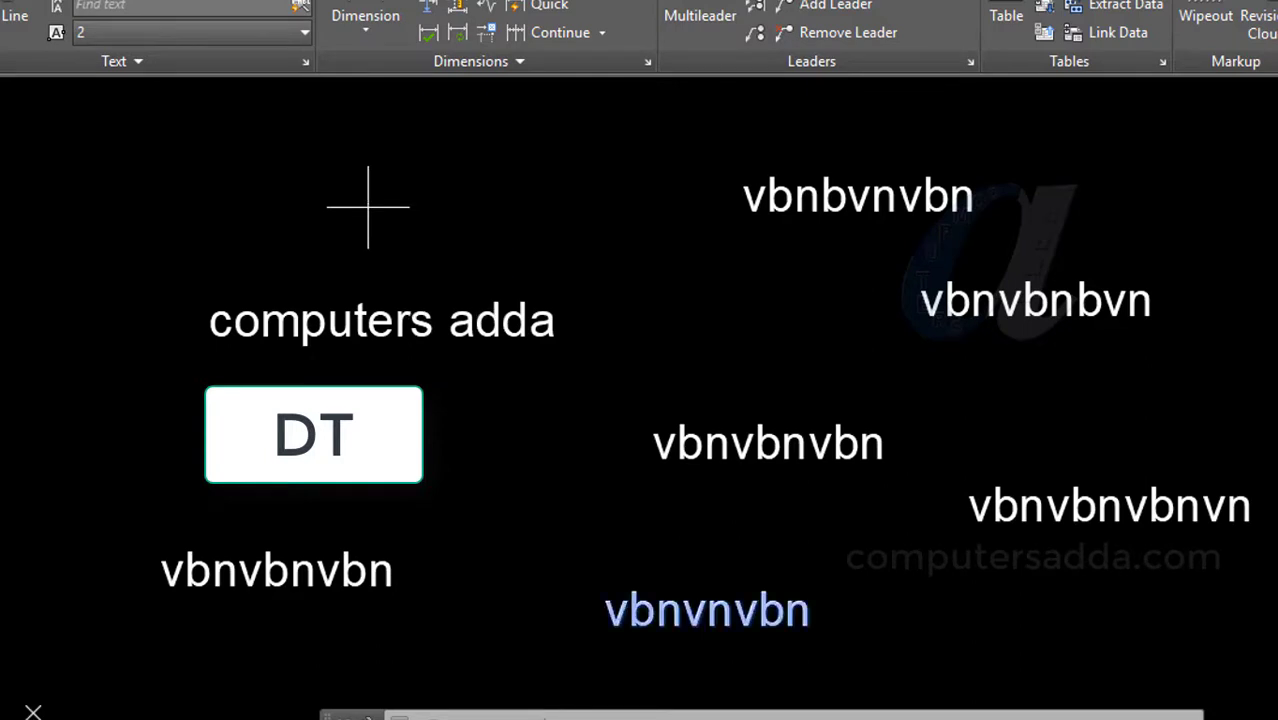
click(186, 182)
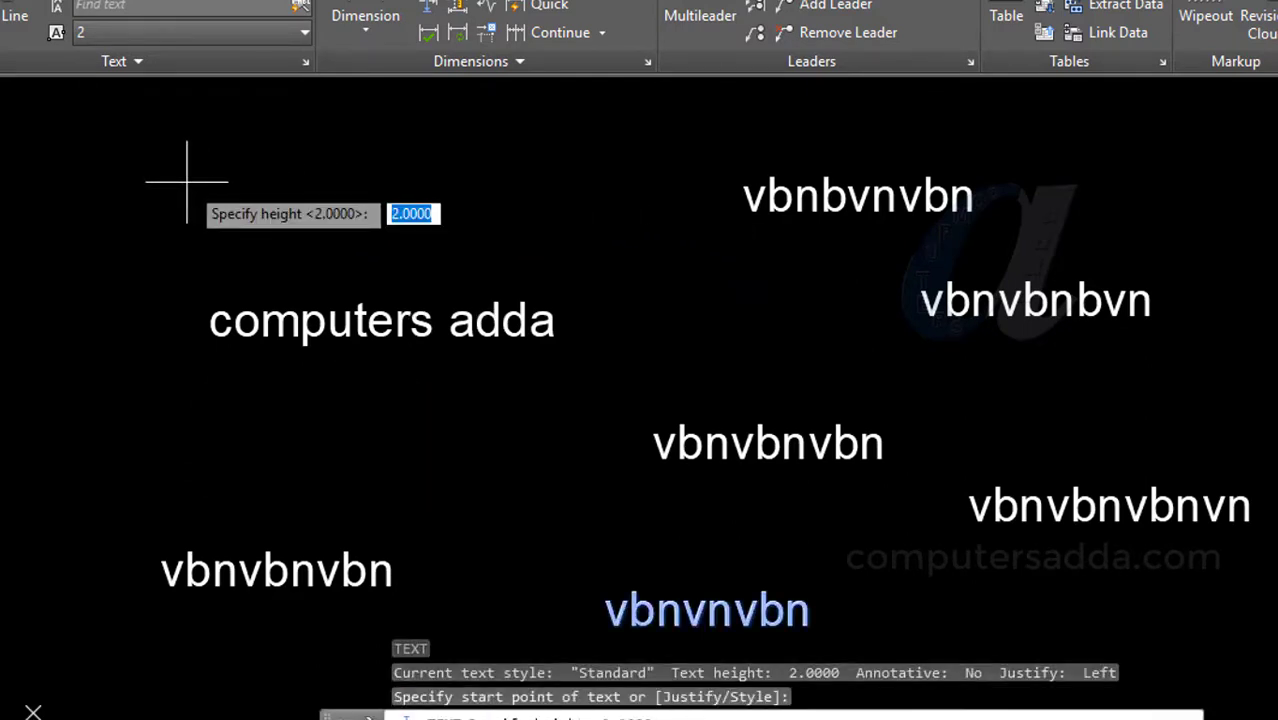
click(242, 182)
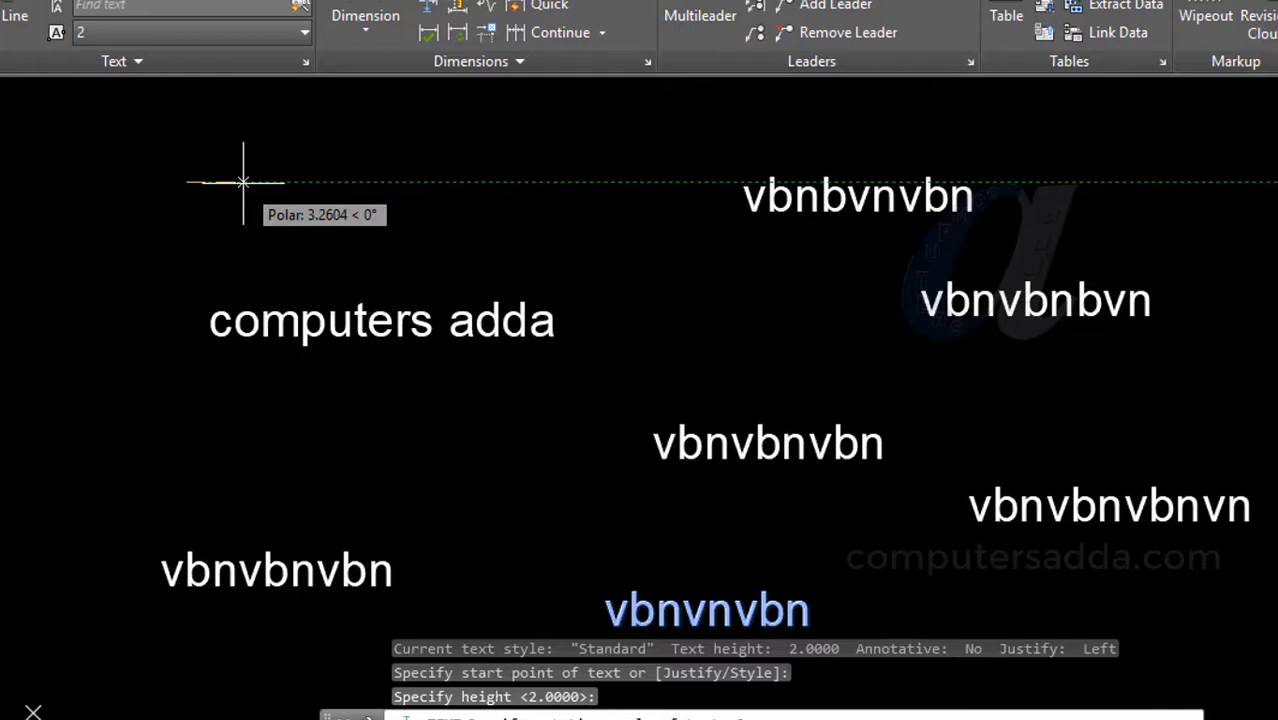
click(243, 182)
text(30)
key(Return)
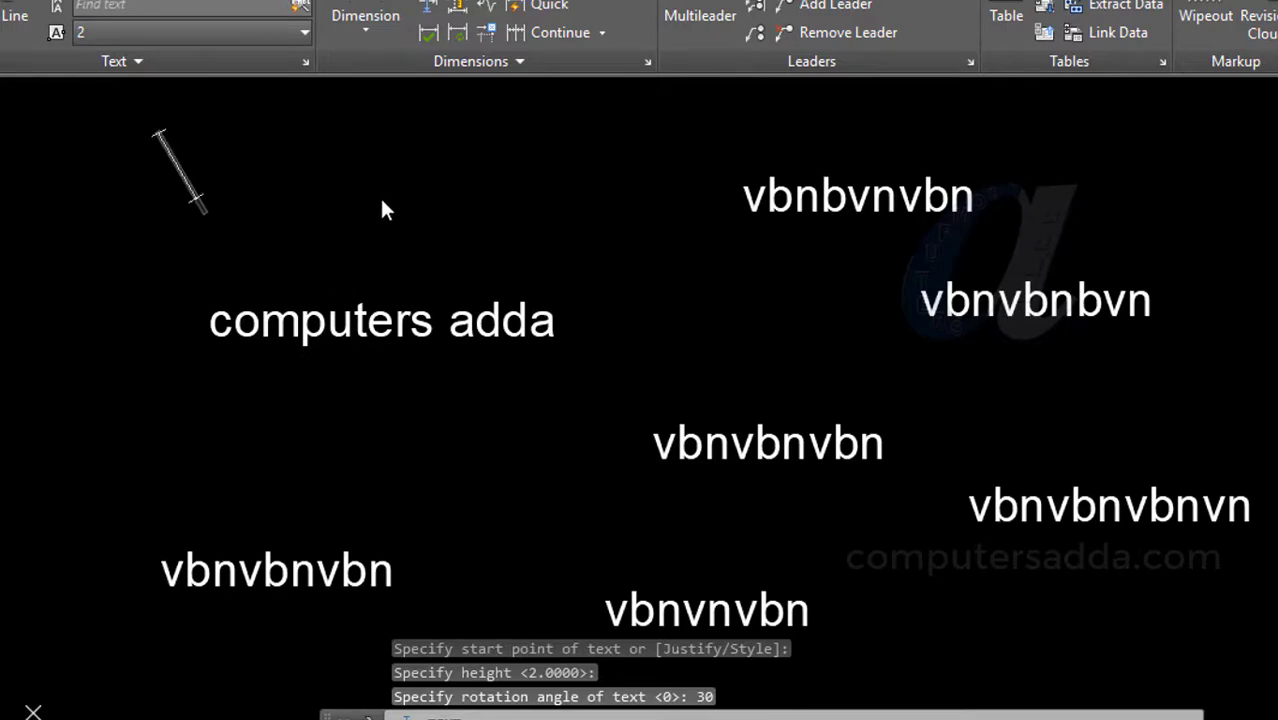
middle_drag(379, 195, 366, 329)
Step: Type rotated texts 'vghfghfh', 'ghfghfg', 'fghfghf' and 'ghfhfgh' at separate spots
text(vghfghfh)
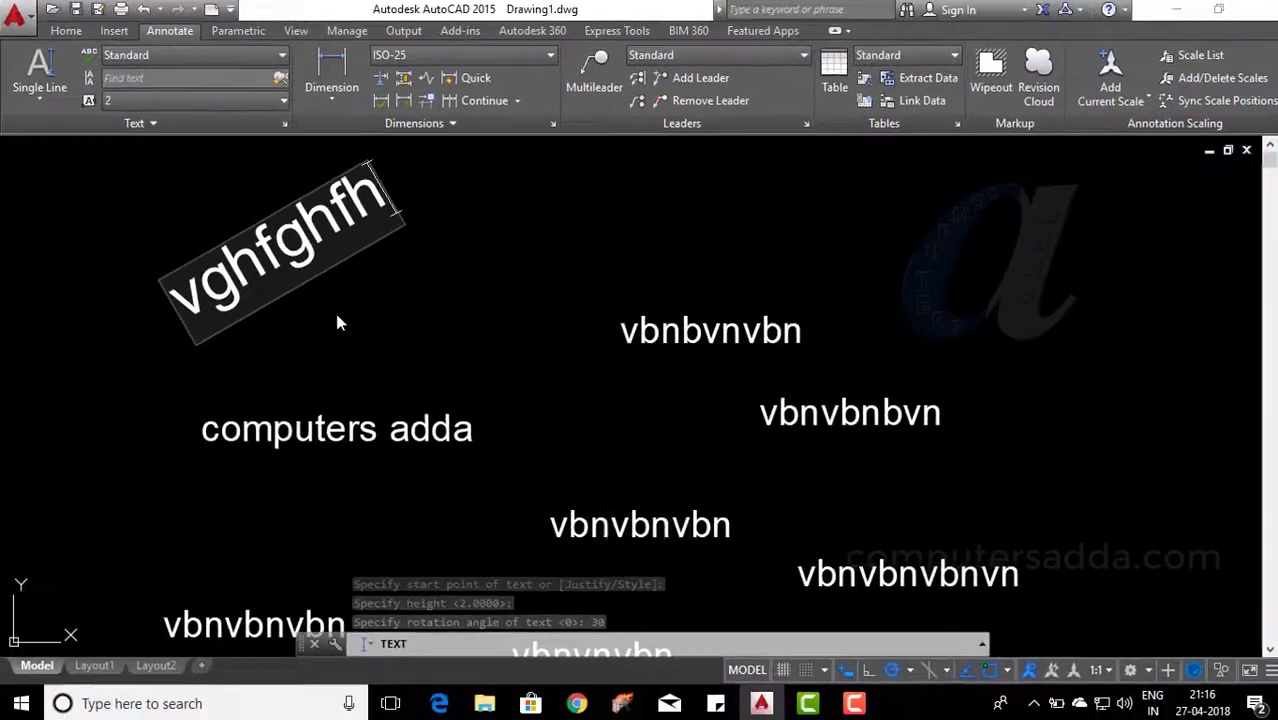
click(365, 290)
text(ghfghfg)
click(492, 352)
text(fghfgh)
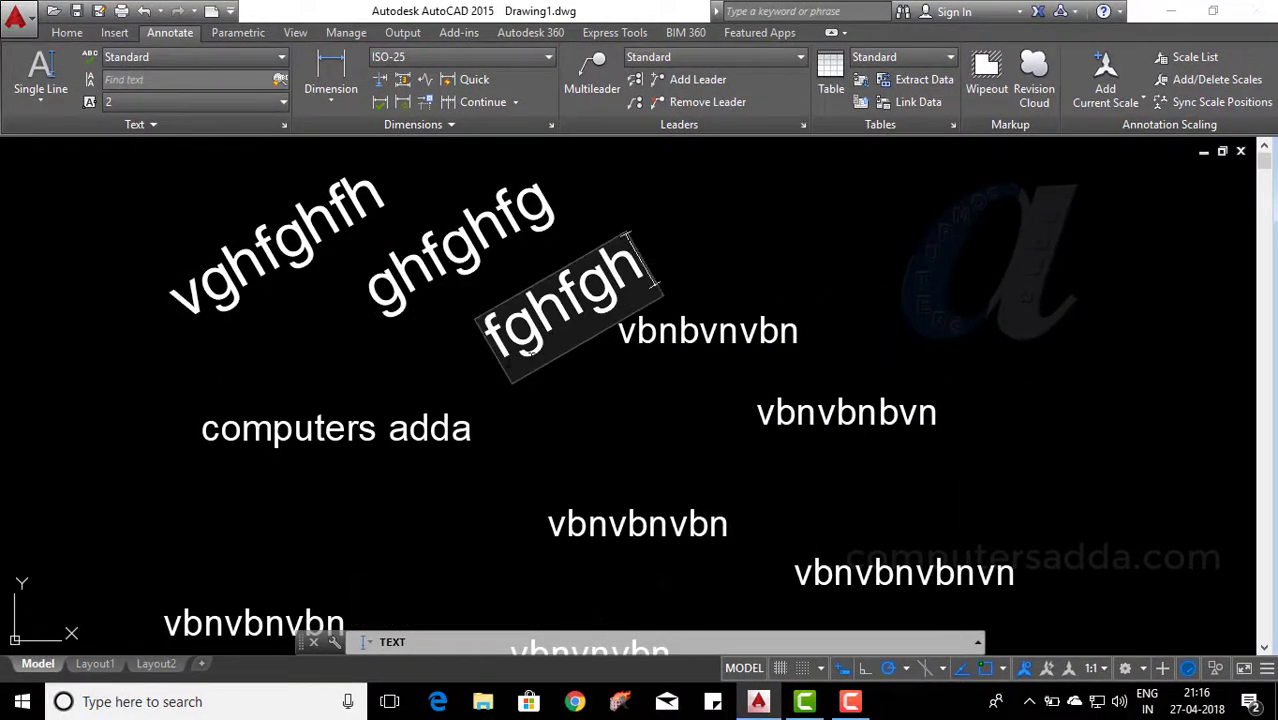
text(f)
click(969, 308)
text(ghfhfgh)
Step: Add rotated texts 'fghfhf', 'fgh' and 'fghfh' on the right side
click(768, 238)
text(f)
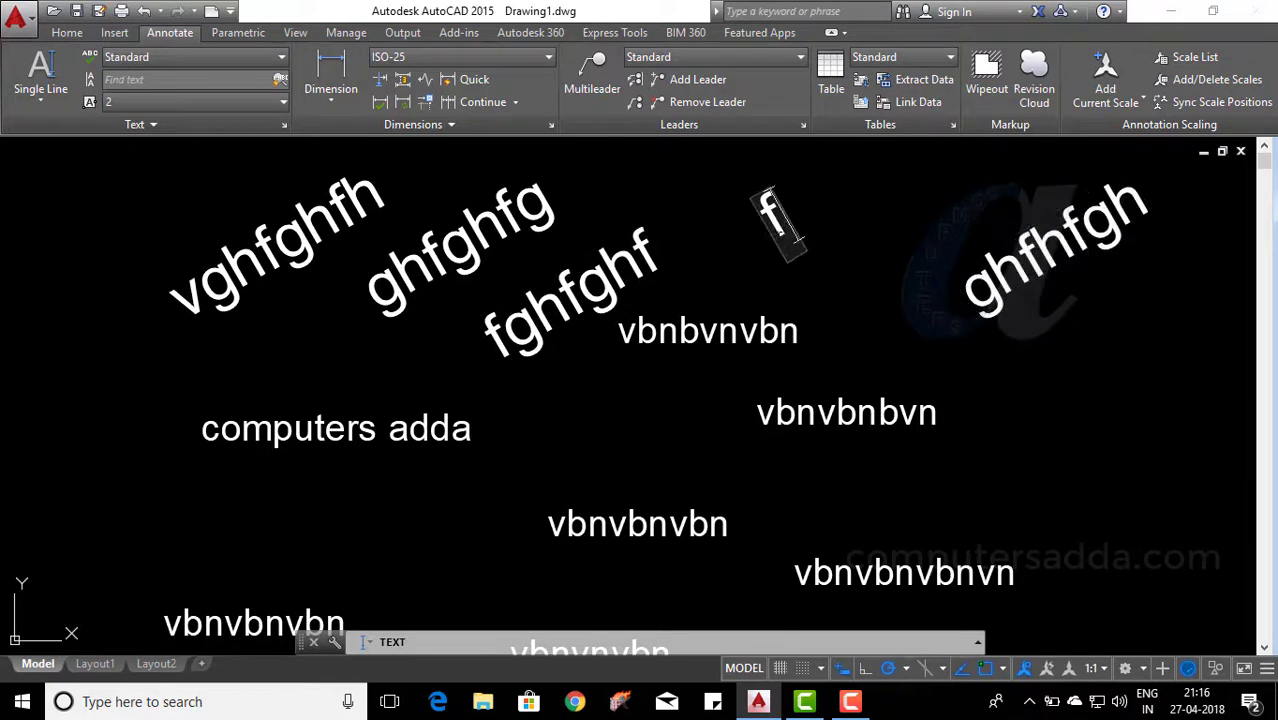
text(ghfhf)
click(912, 335)
text(fghfgh)
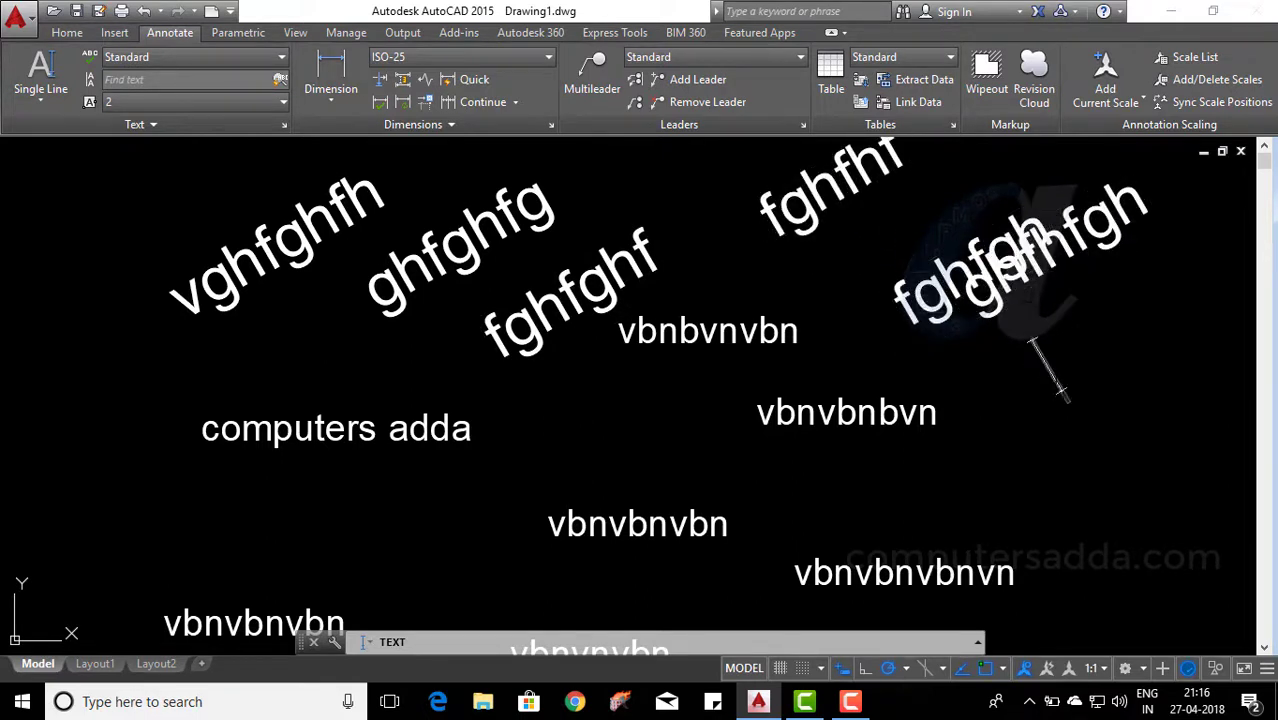
click(1042, 372)
text(fghfhf)
click(1030, 480)
text(fghfh)
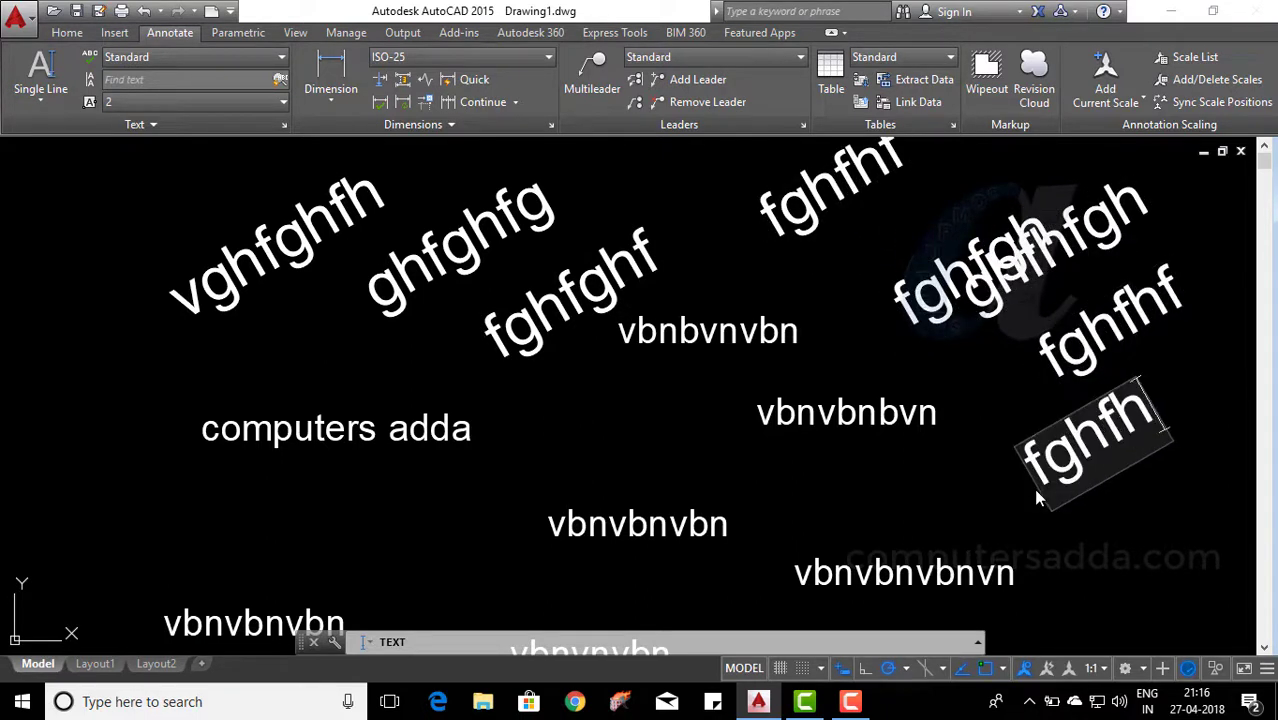
Step: Finish the rotated TEXT command
key(Return)
key(Return)
key(Return)
click(893, 460)
click(918, 500)
text(30)
key(Return)
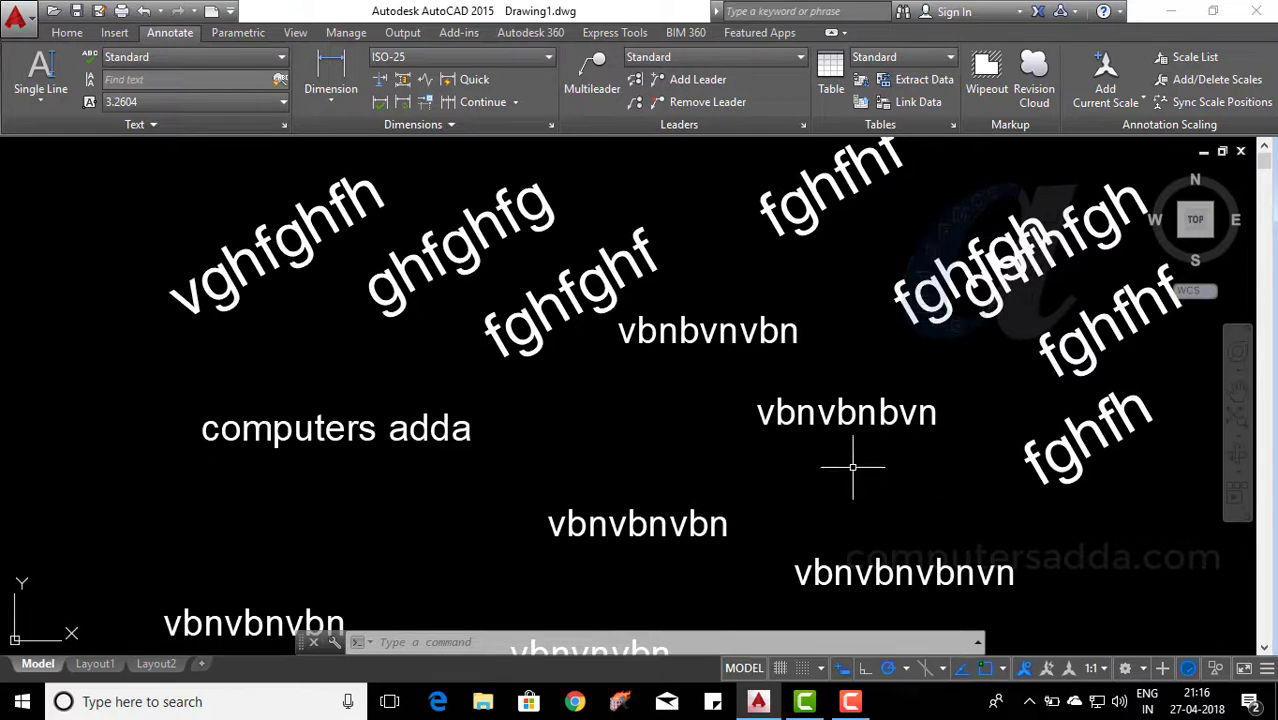
Step: Delete text 'fghfghf' and copy 'ghfghfg' to the lower right and left
click(547, 297)
key(Delete)
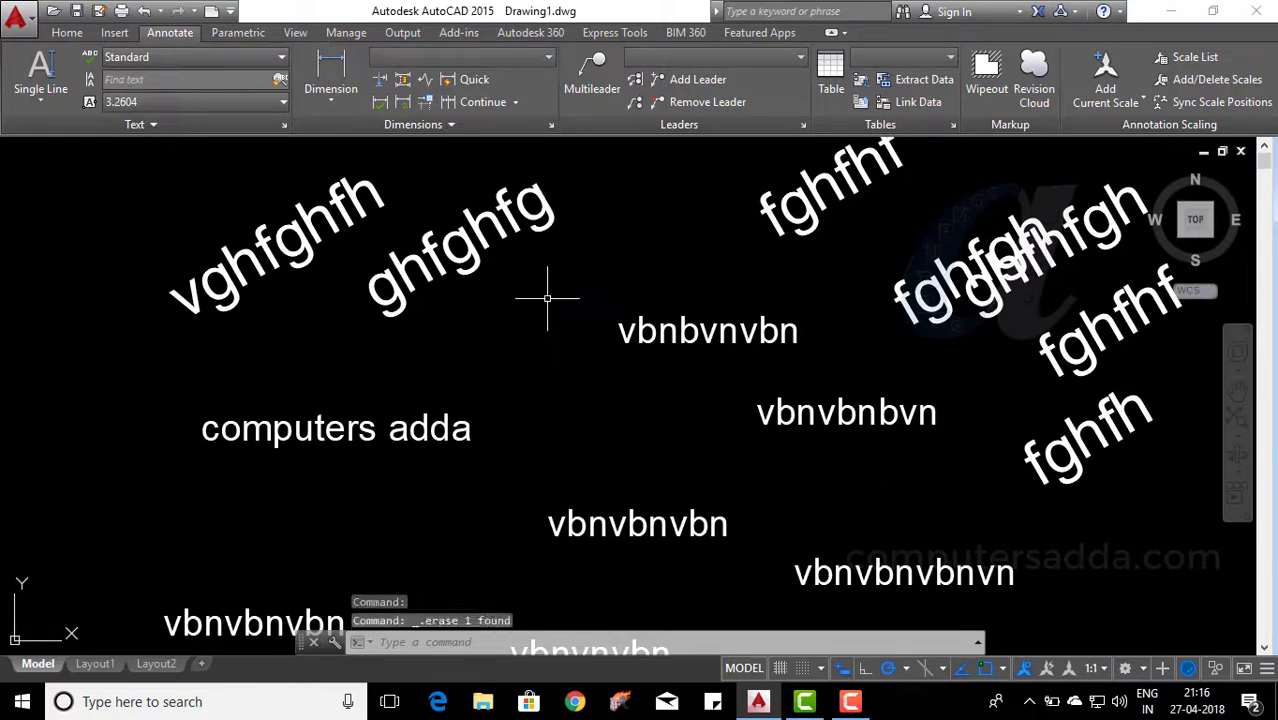
text(CP)
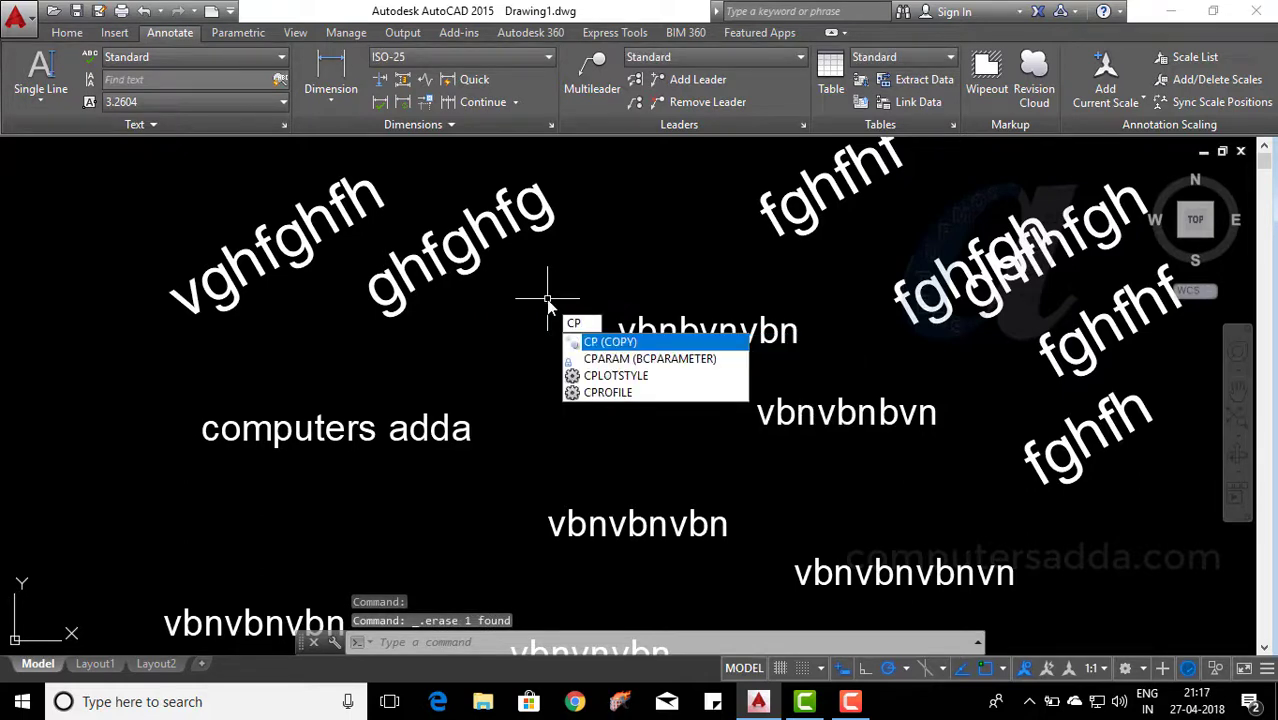
key(Return)
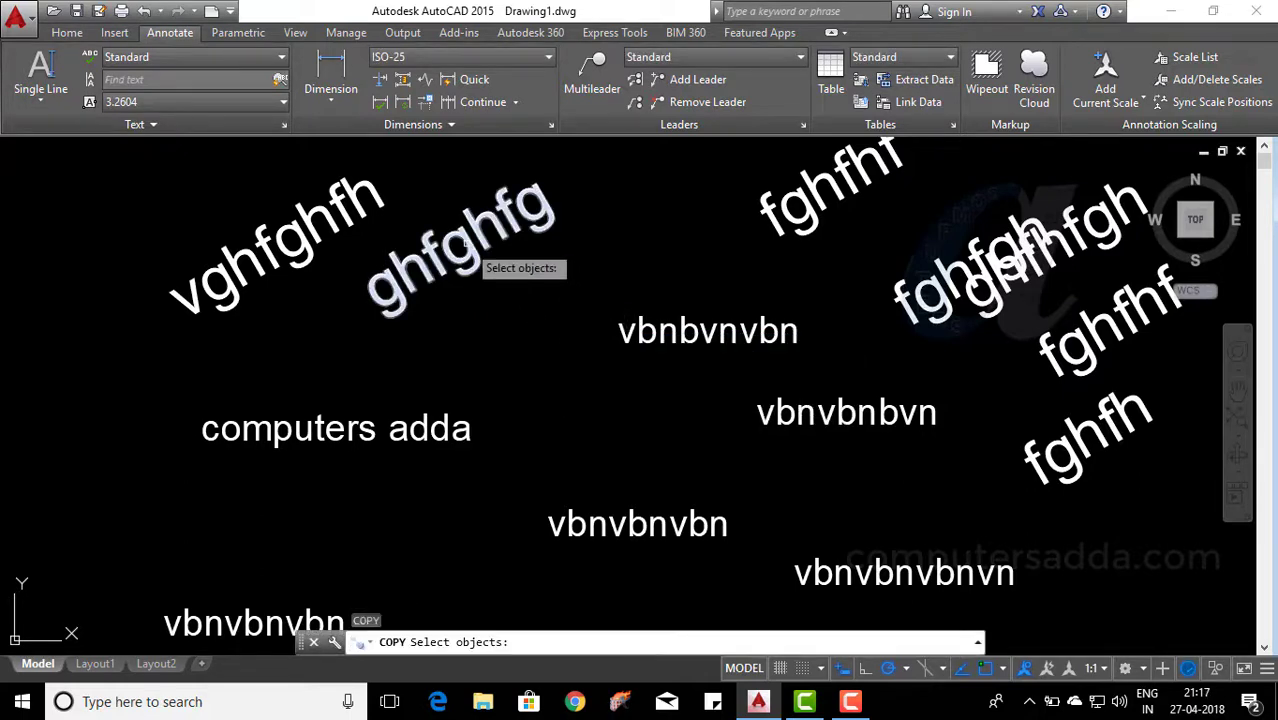
click(487, 226)
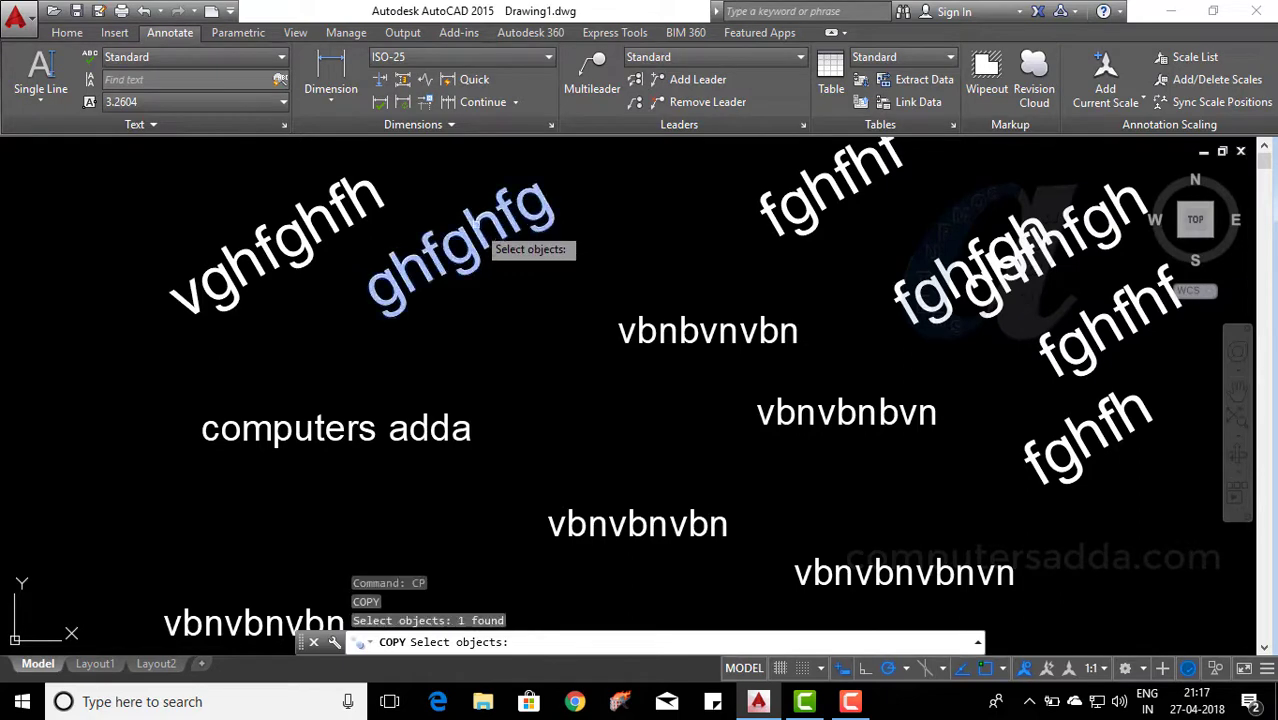
key(Return)
click(489, 228)
click(554, 315)
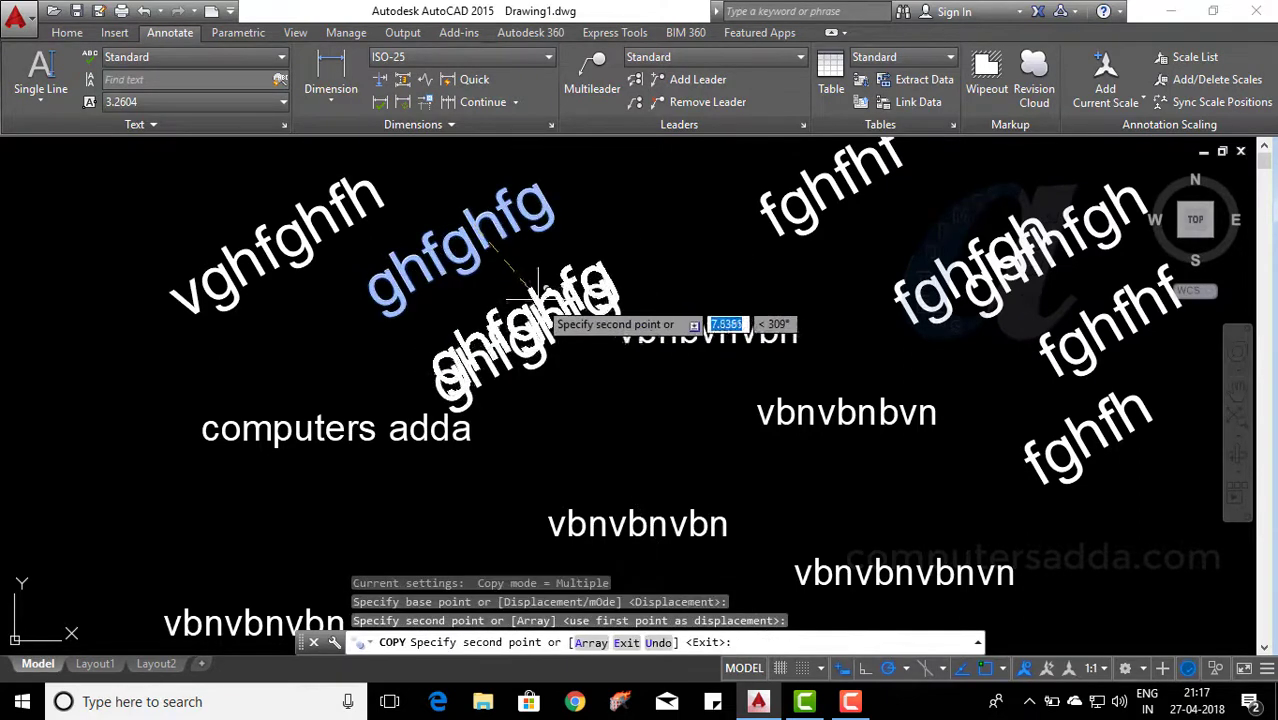
click(113, 340)
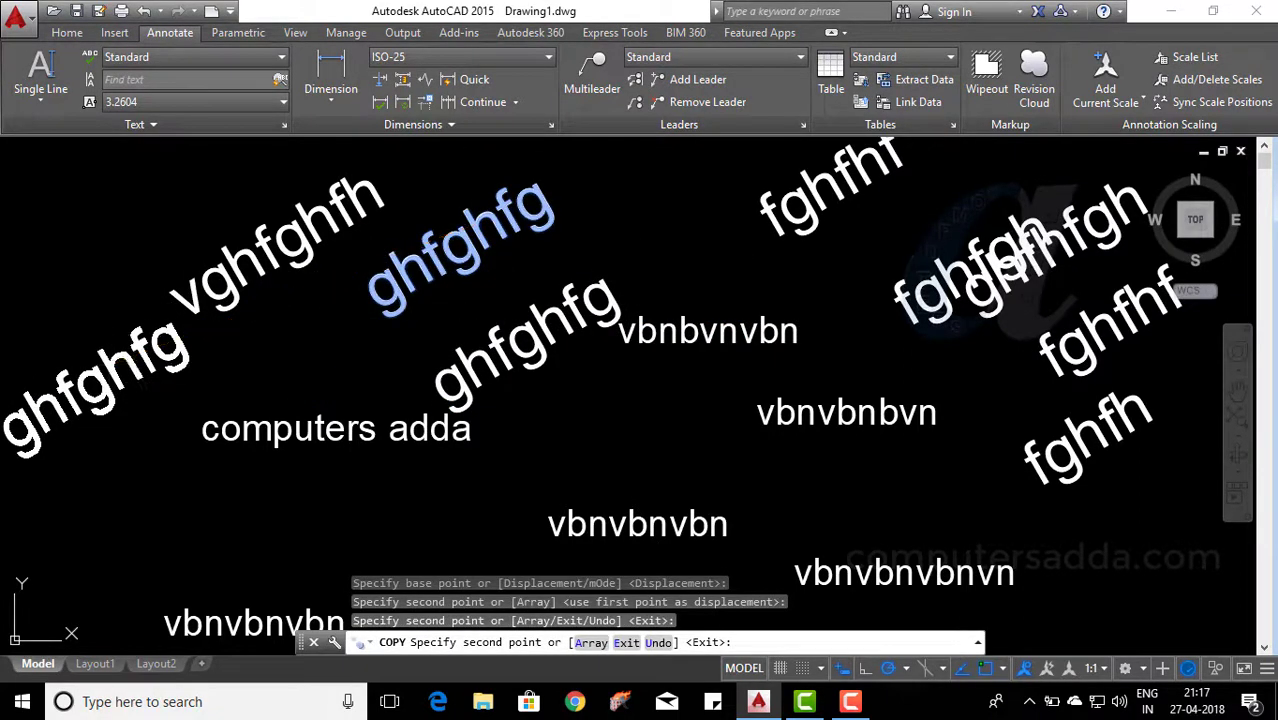
key(Return)
scroll(110, 410, down, 4)
Step: Move all 16 text objects to the right with the M command
text(m)
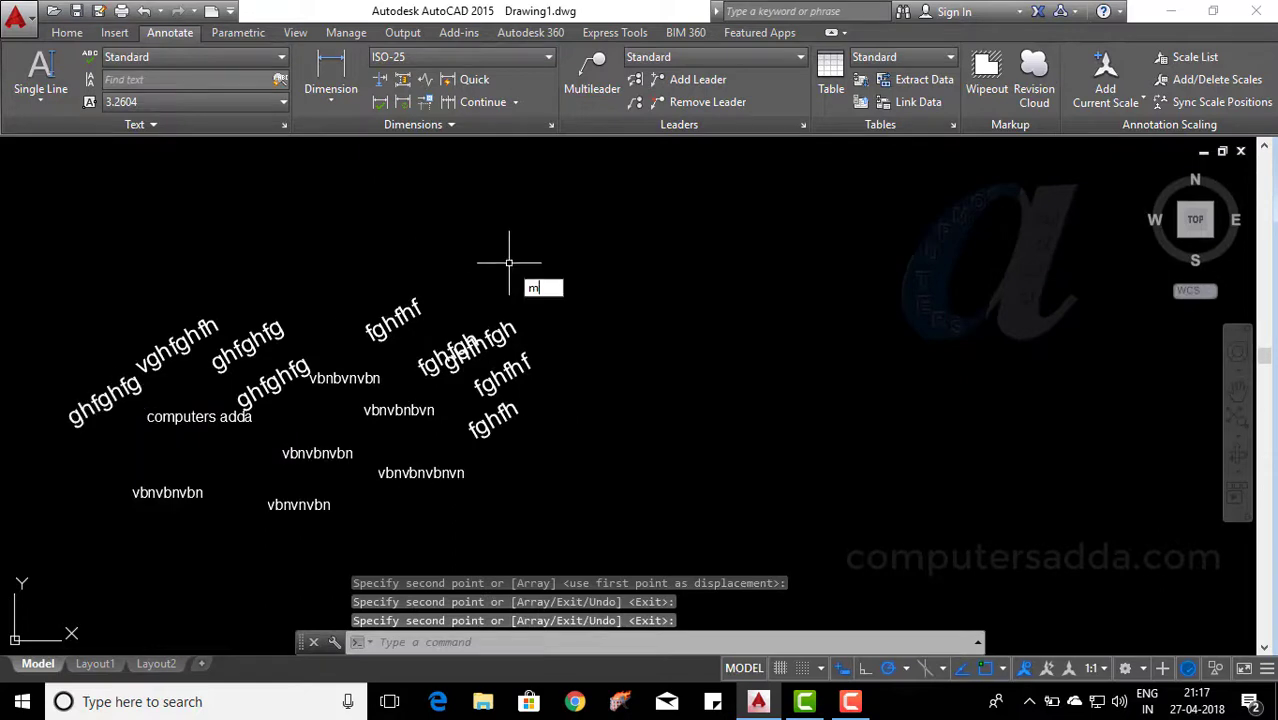
key(Return)
click(598, 257)
click(51, 559)
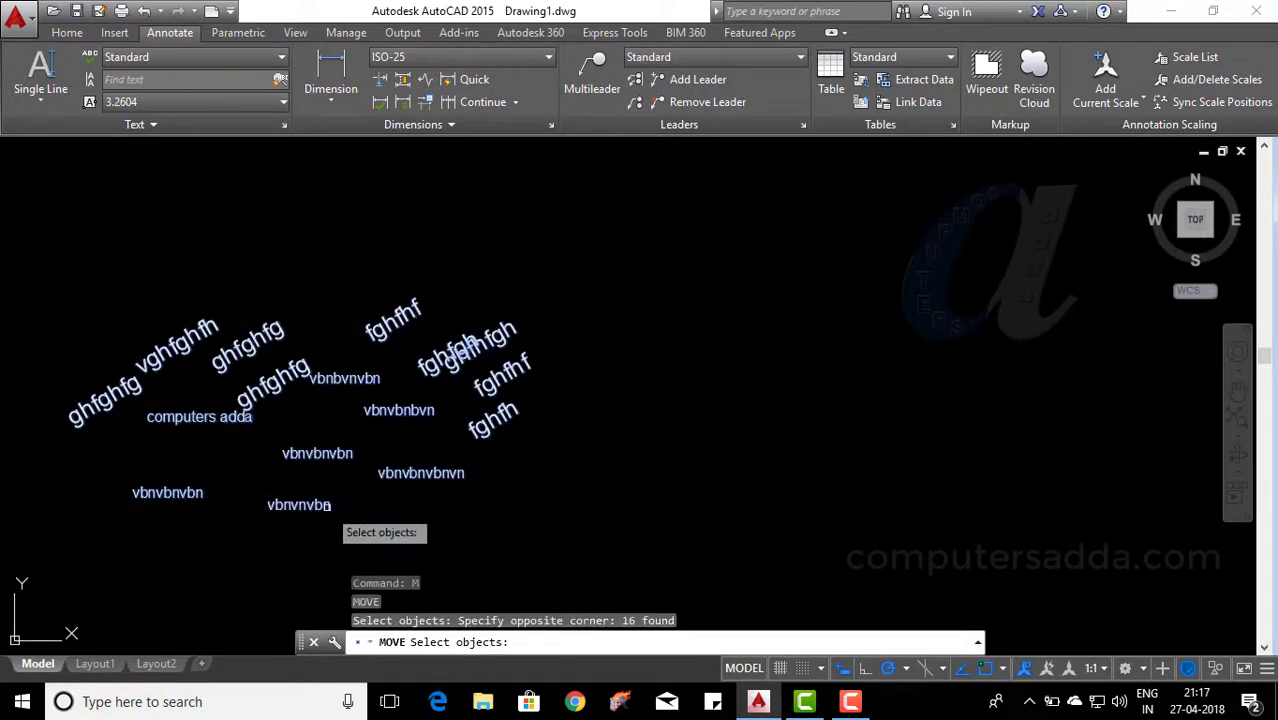
key(Return)
click(446, 476)
click(876, 480)
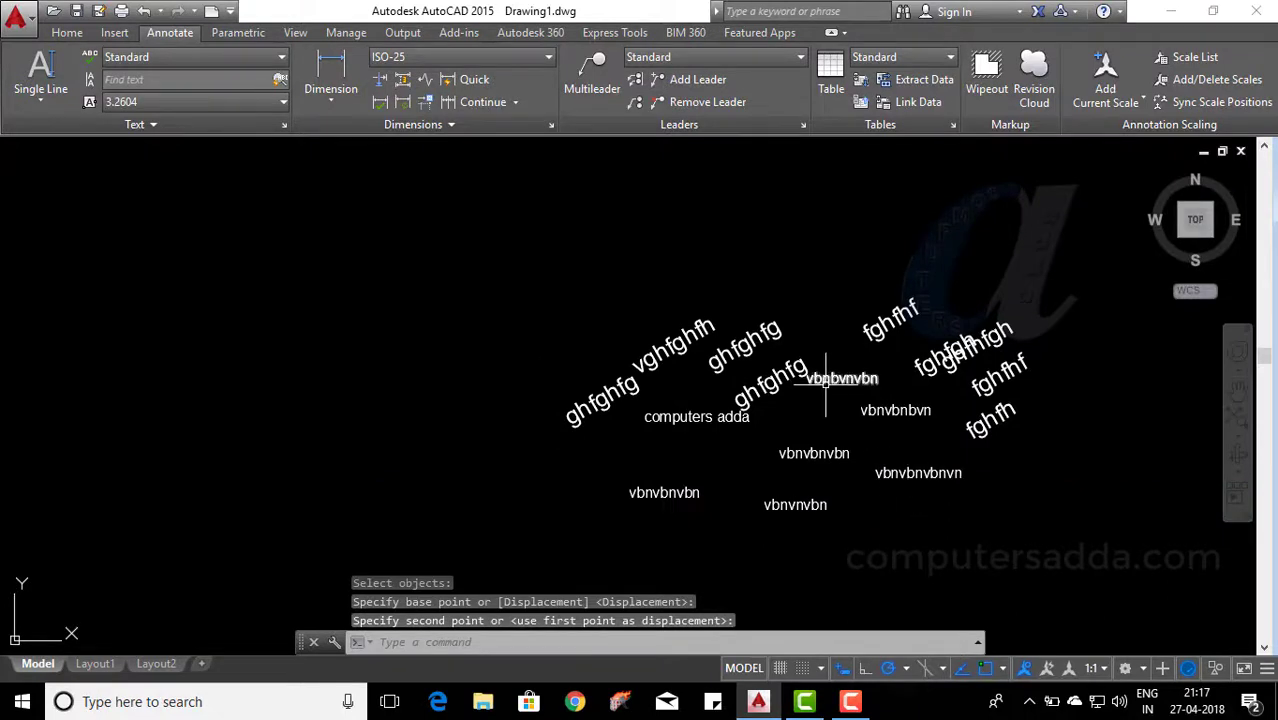
Step: Crossing-select all the text and delete it
scroll(779, 350, up, 4)
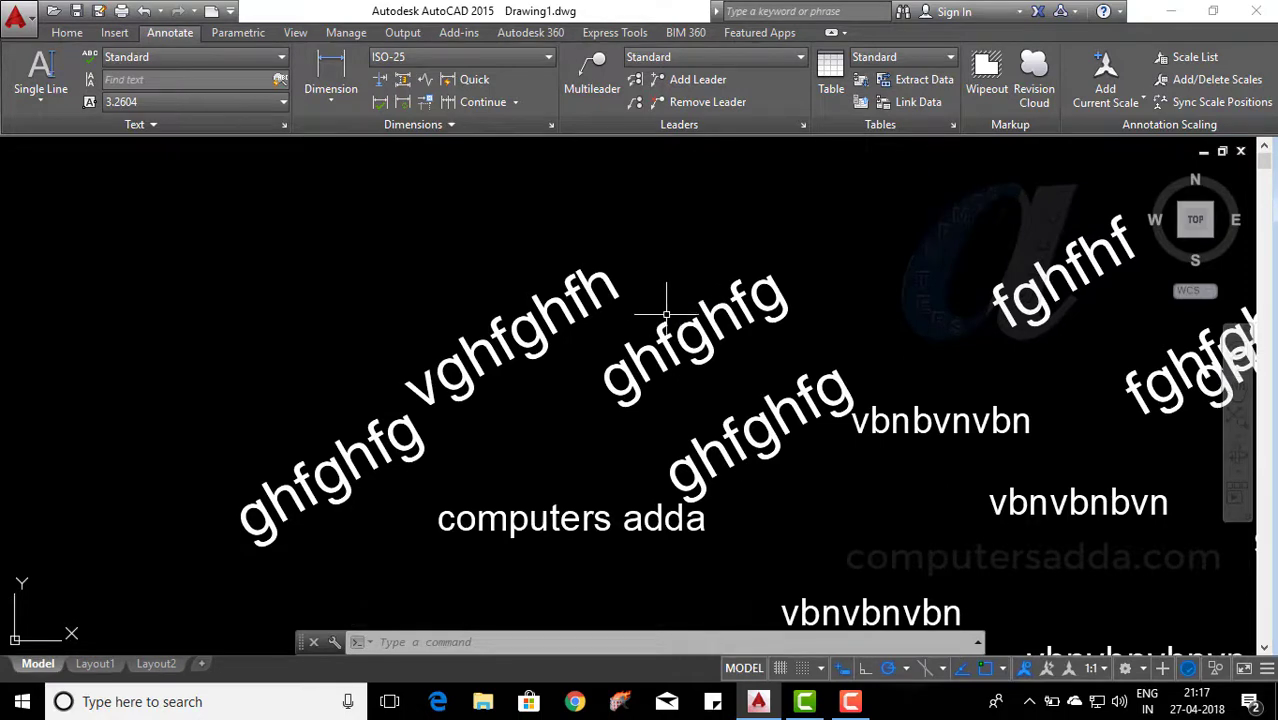
scroll(660, 318, down, 6)
click(901, 271)
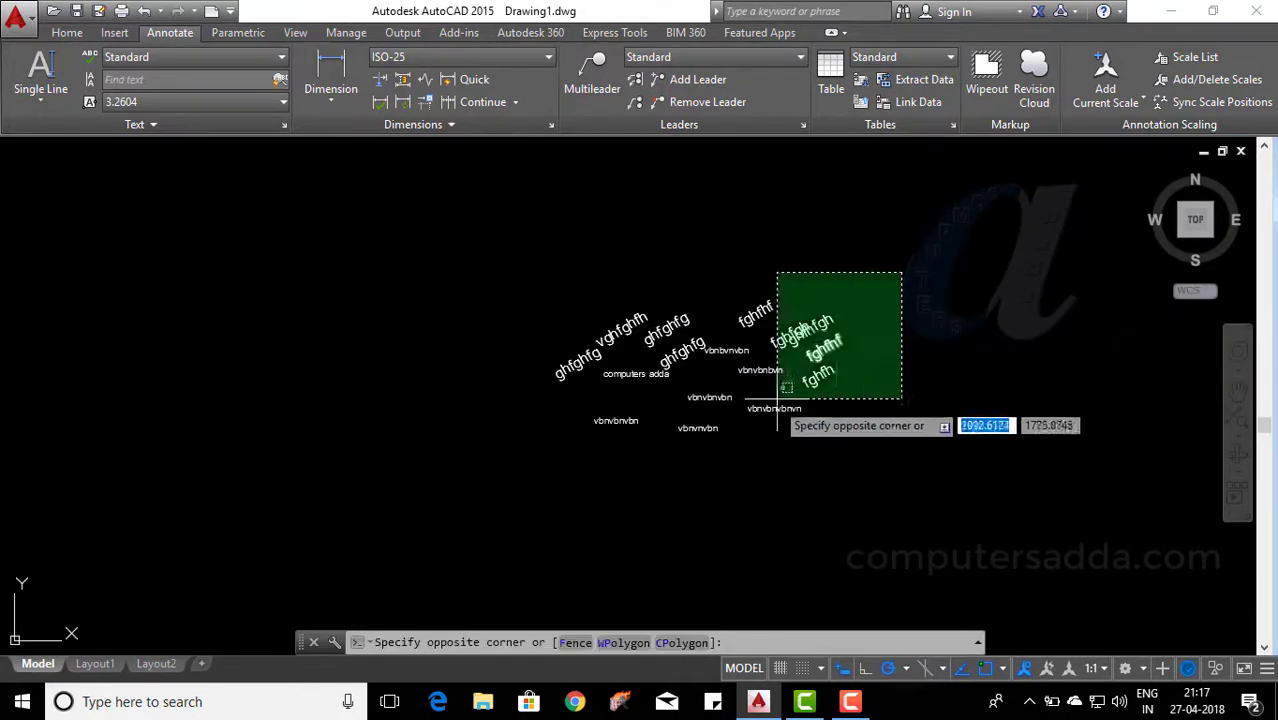
click(443, 489)
key(Delete)
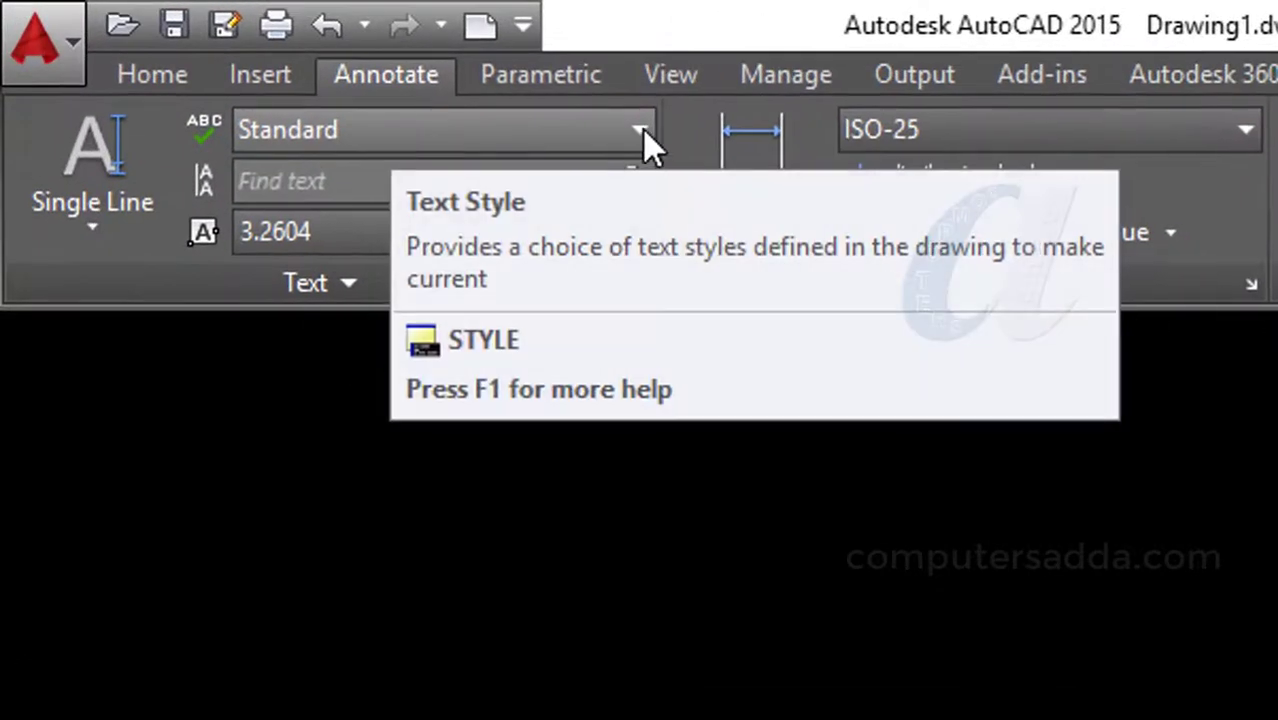
click(641, 128)
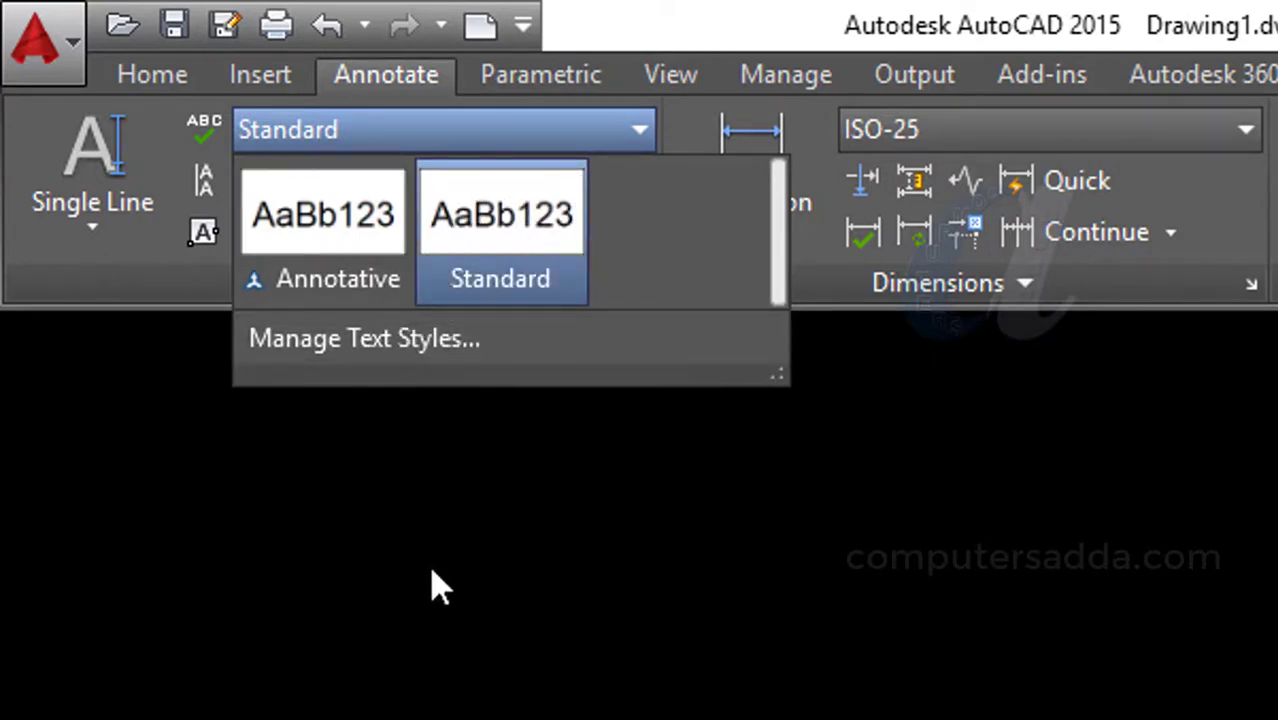
click(455, 590)
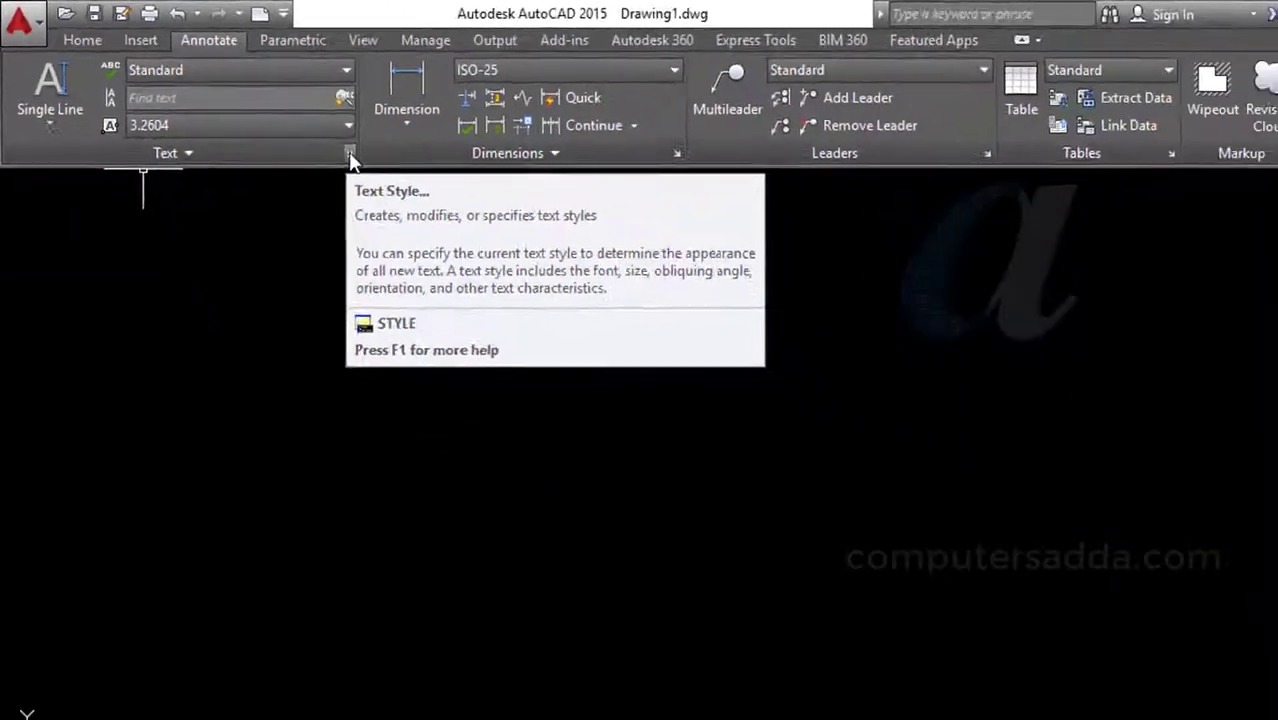
Step: In Text Style, change Standard's font to Arial Narrow, then Copperplate Gothic Light
click(332, 147)
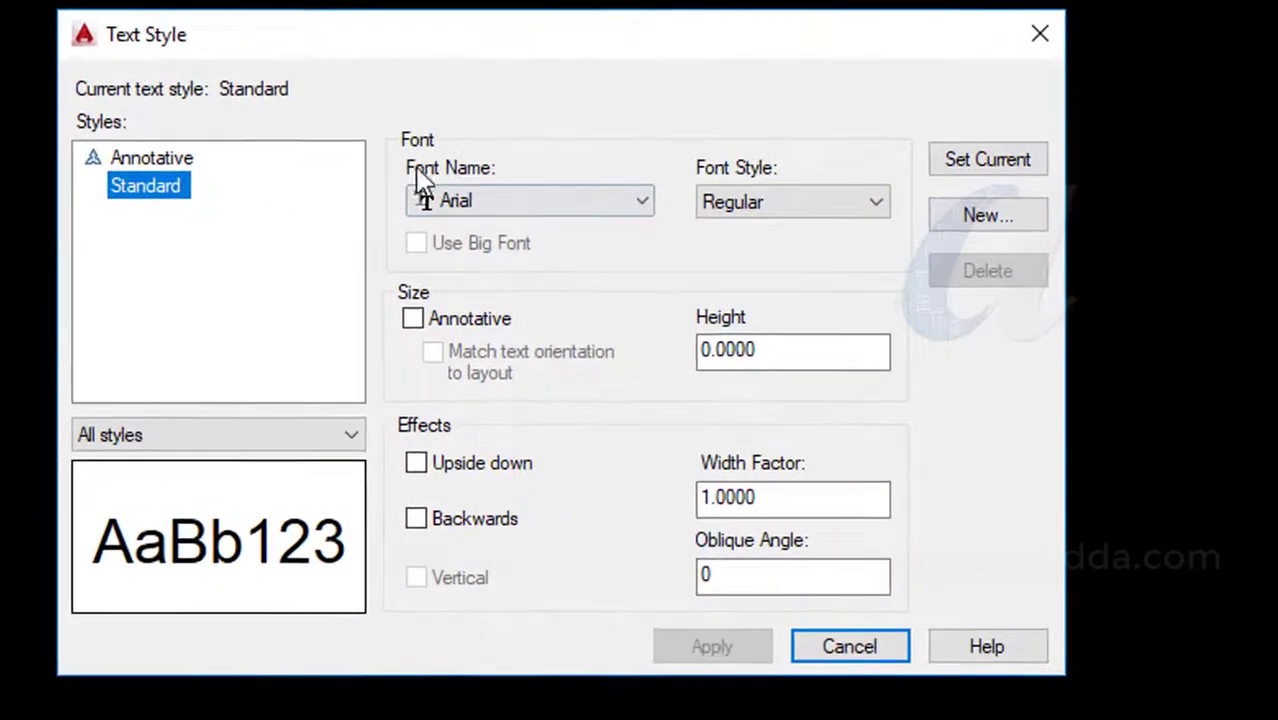
click(553, 206)
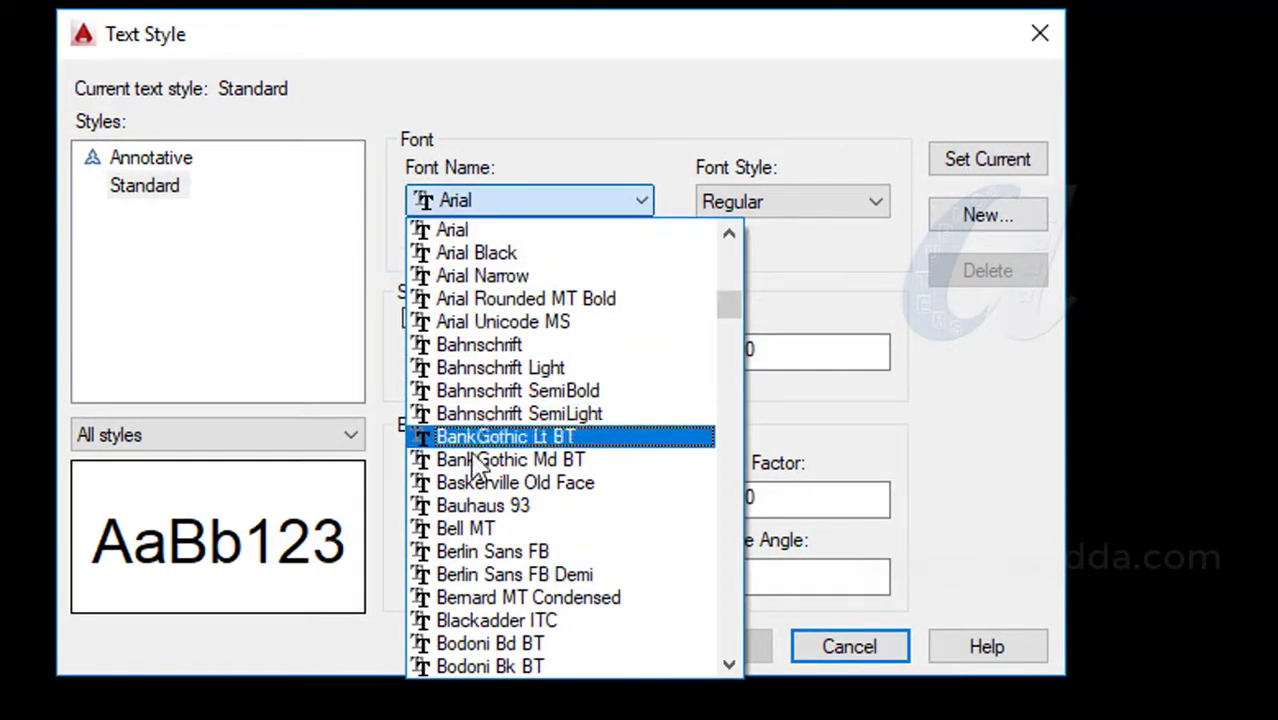
click(480, 277)
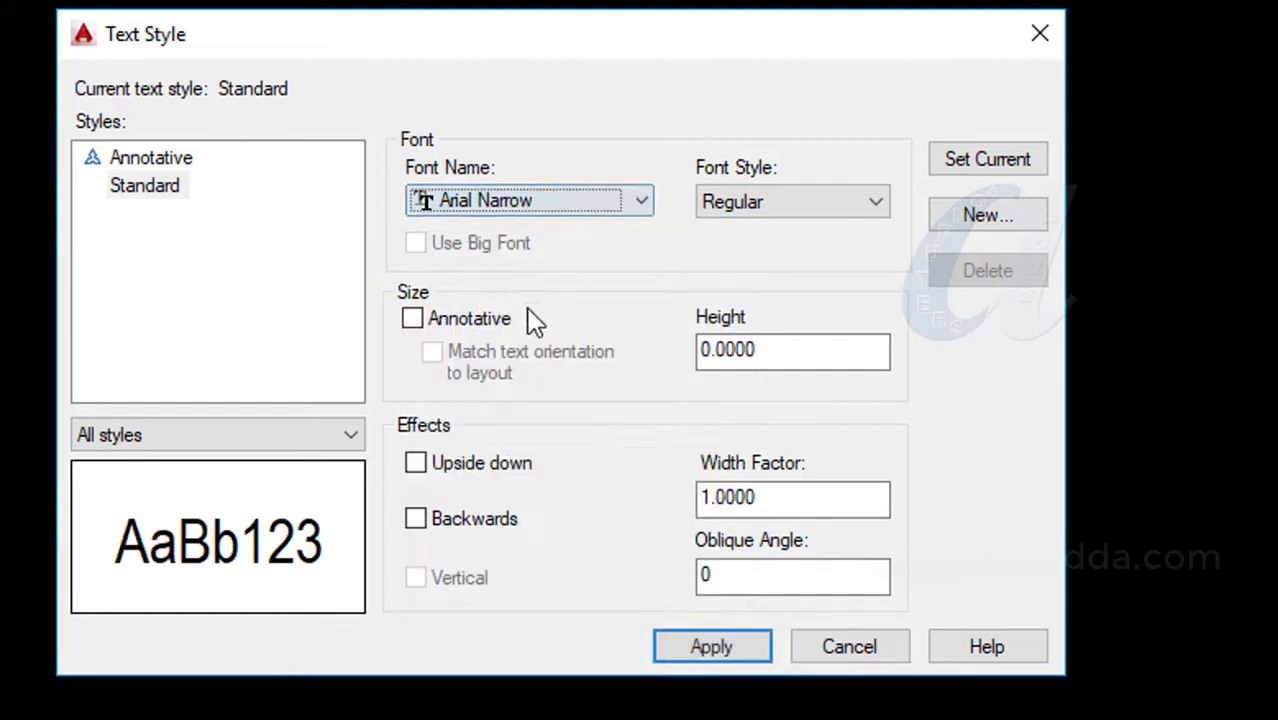
click(645, 201)
drag(728, 306, 730, 364)
click(520, 391)
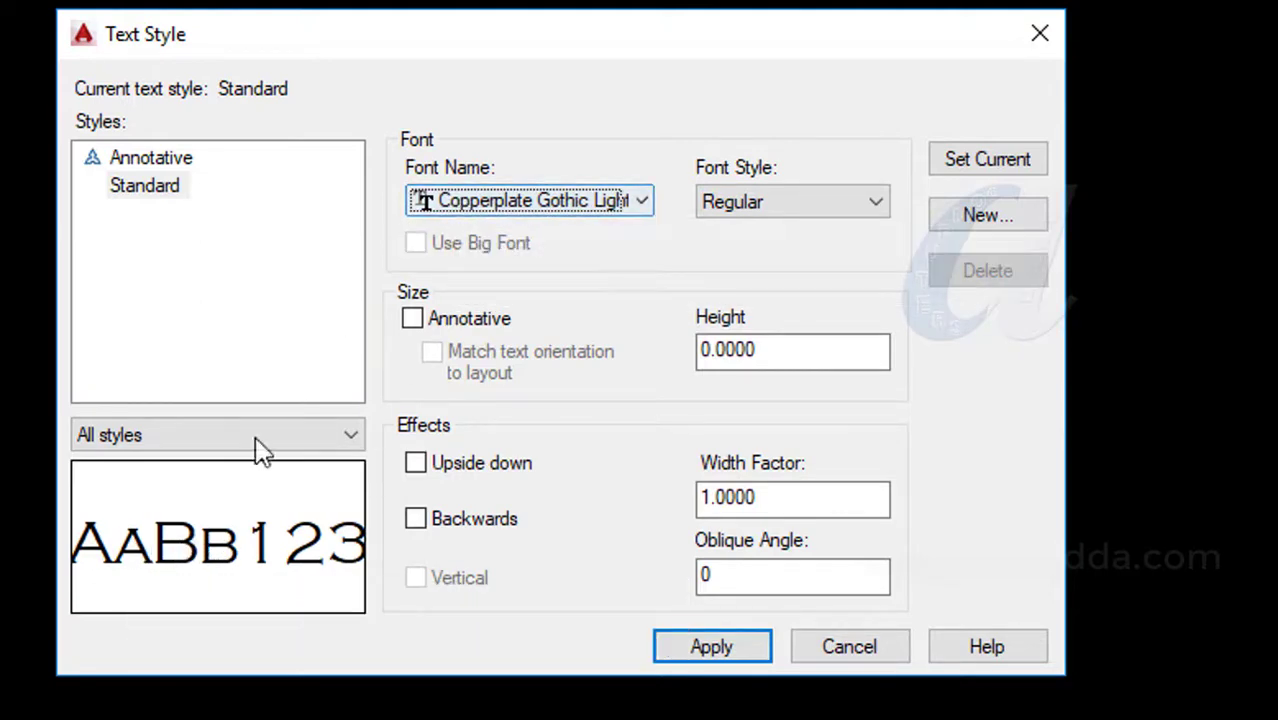
Step: Create text style 'style1' without saving Standard's changes, then compare it with Standard
click(986, 220)
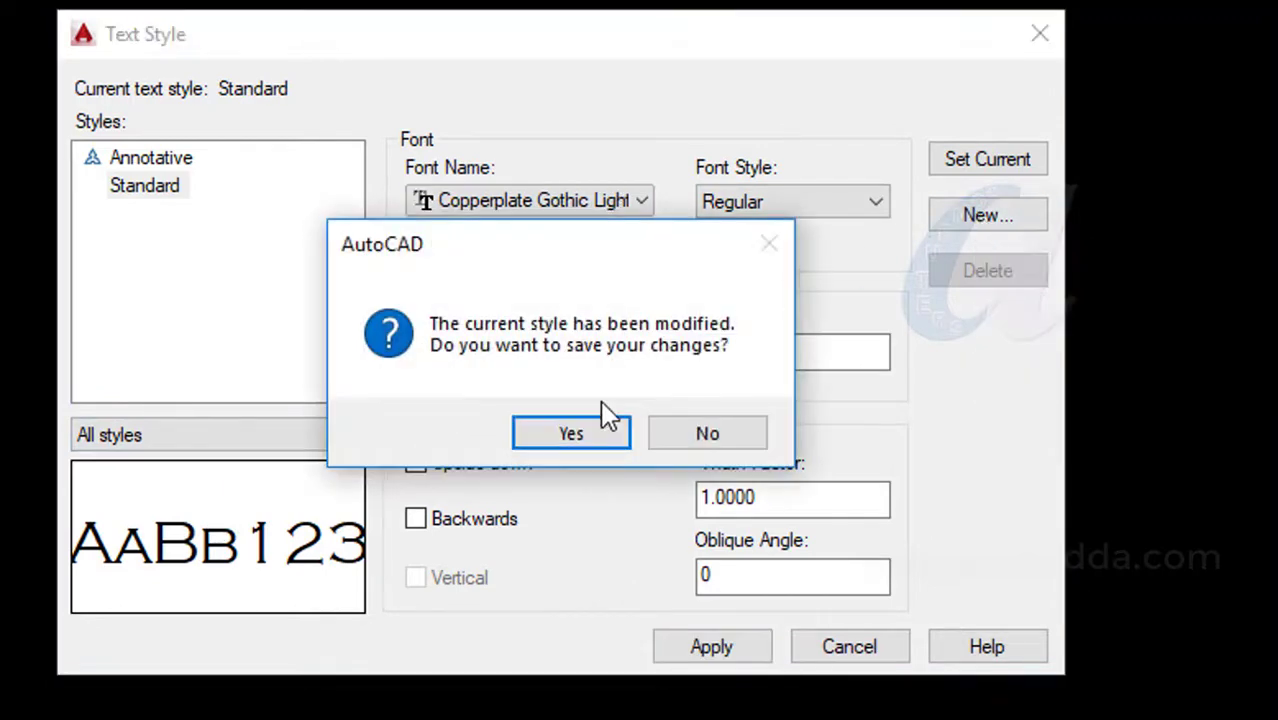
click(692, 440)
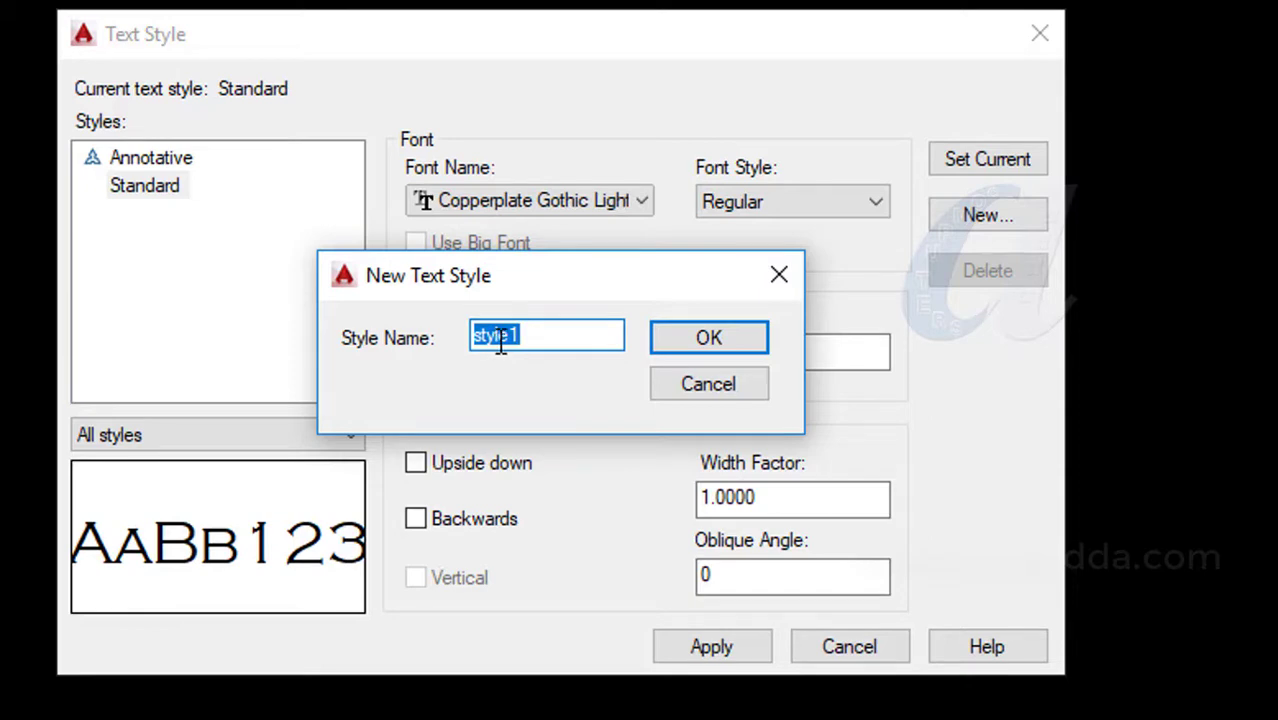
click(679, 343)
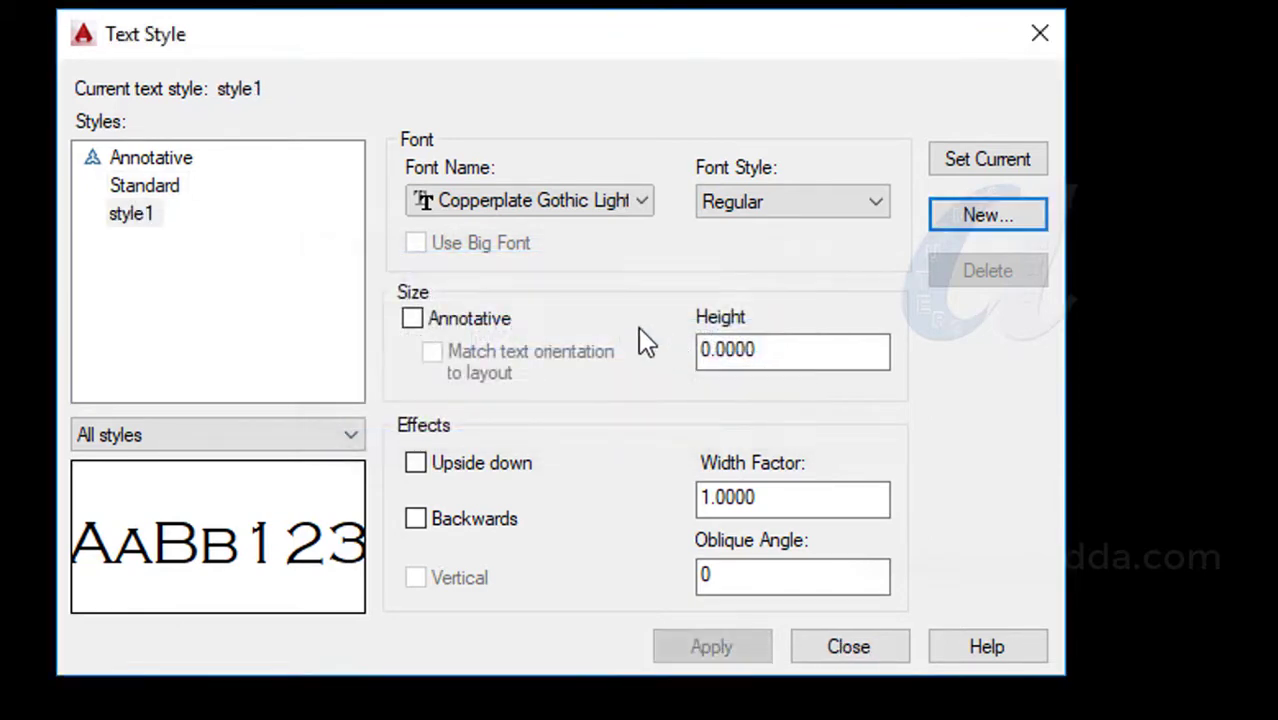
click(140, 190)
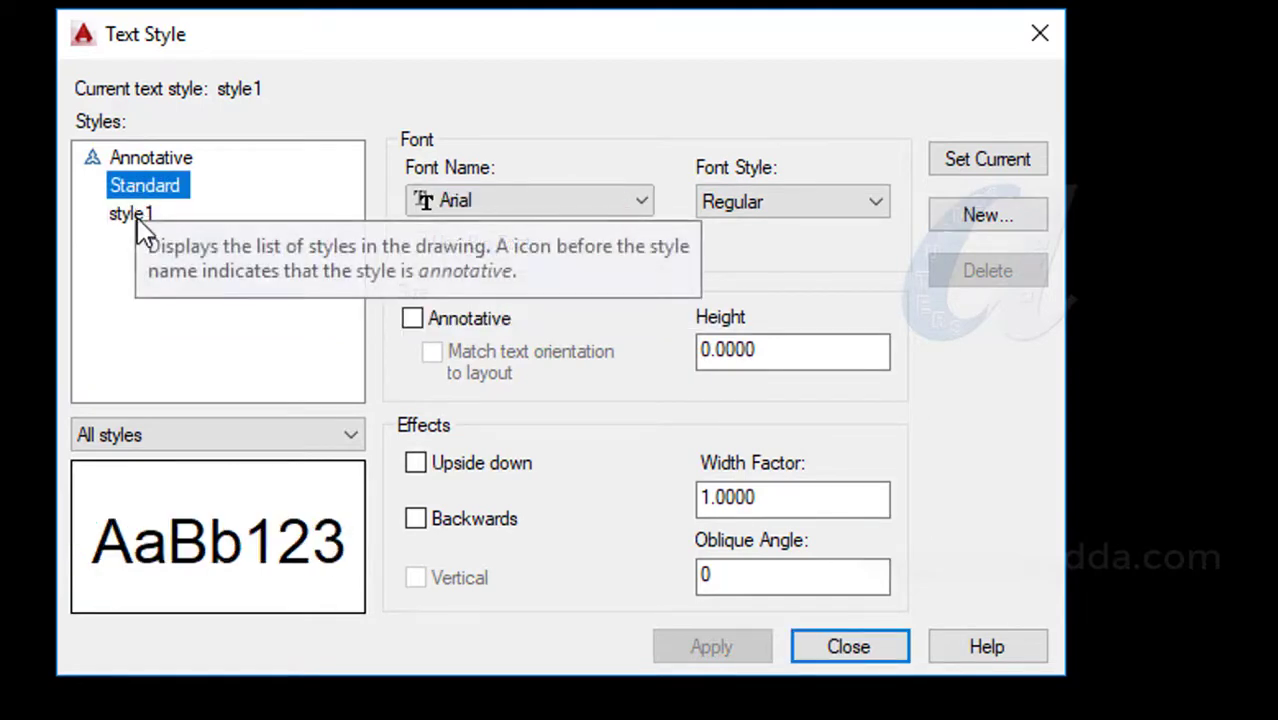
click(133, 216)
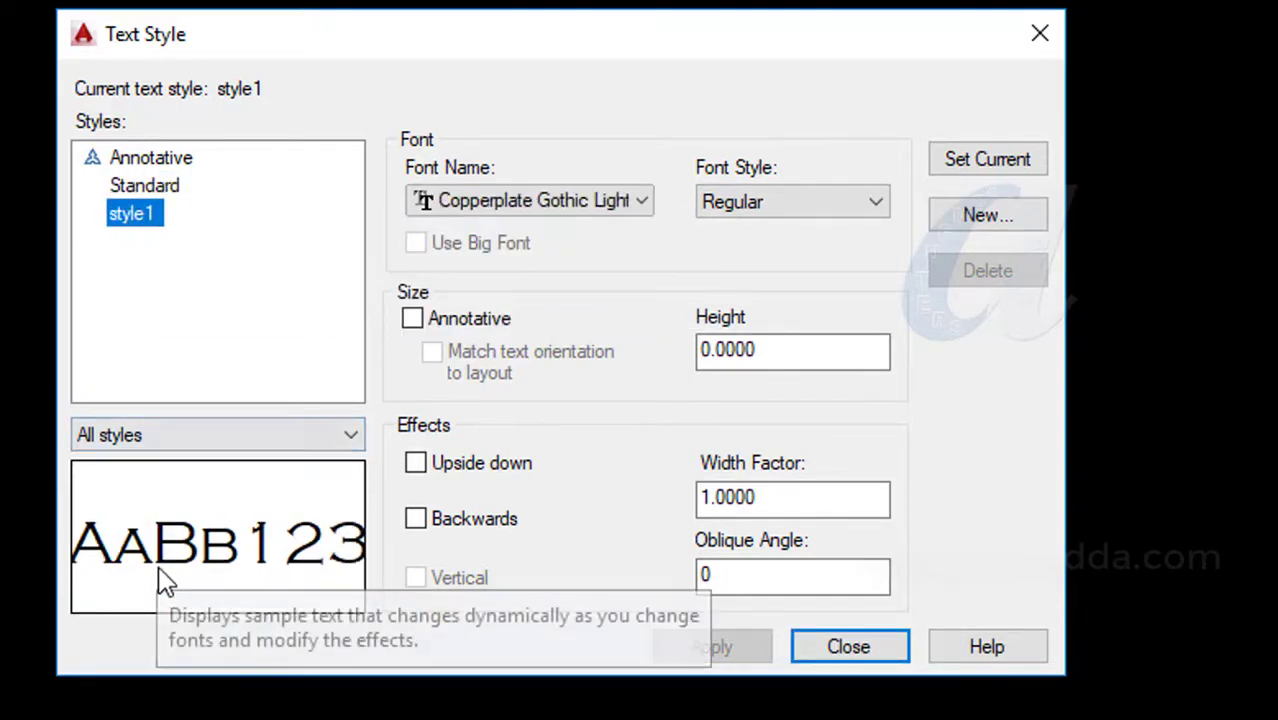
Step: Change the style's font to Impact, after briefly trying Microsoft JhengHei UI
click(560, 204)
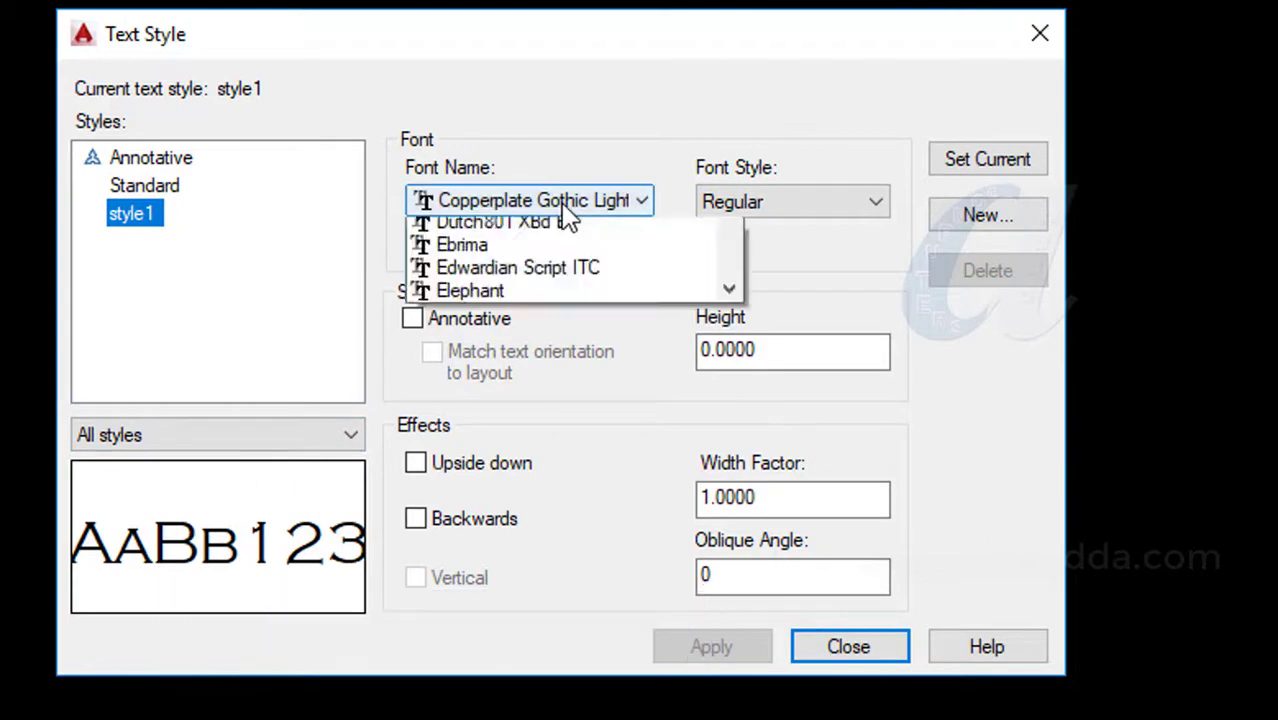
drag(722, 365, 725, 494)
click(480, 485)
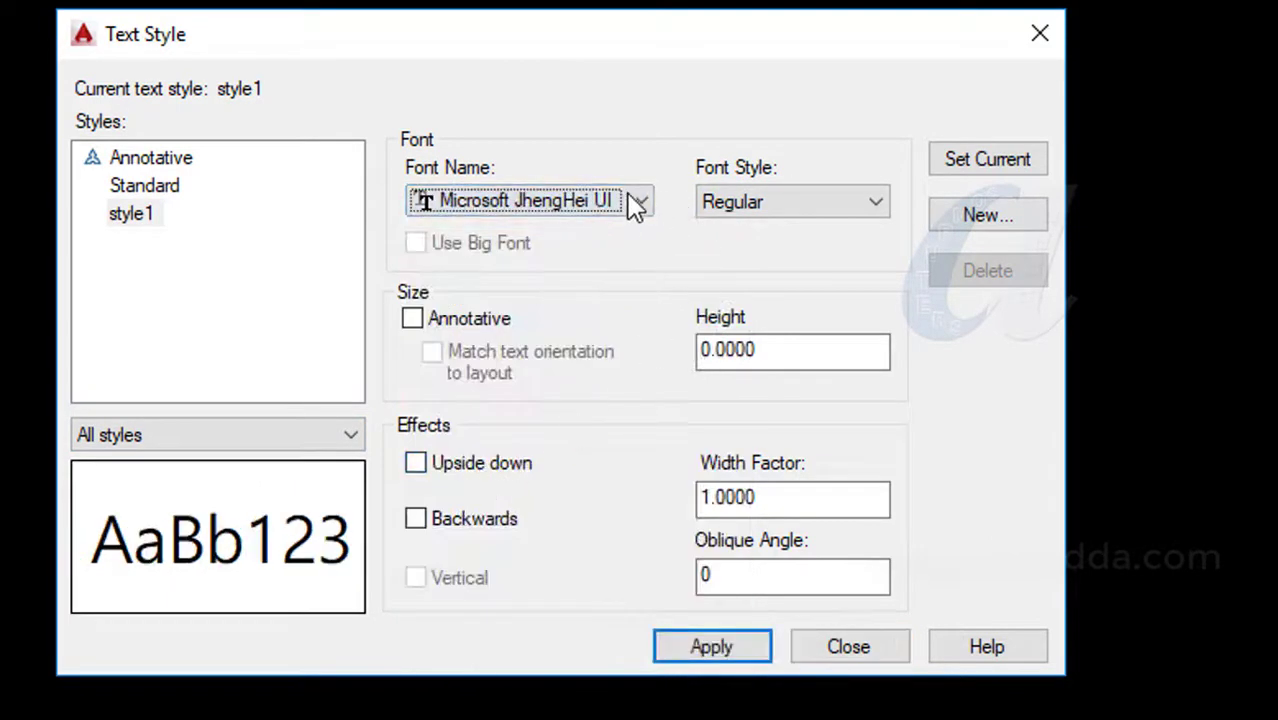
click(541, 198)
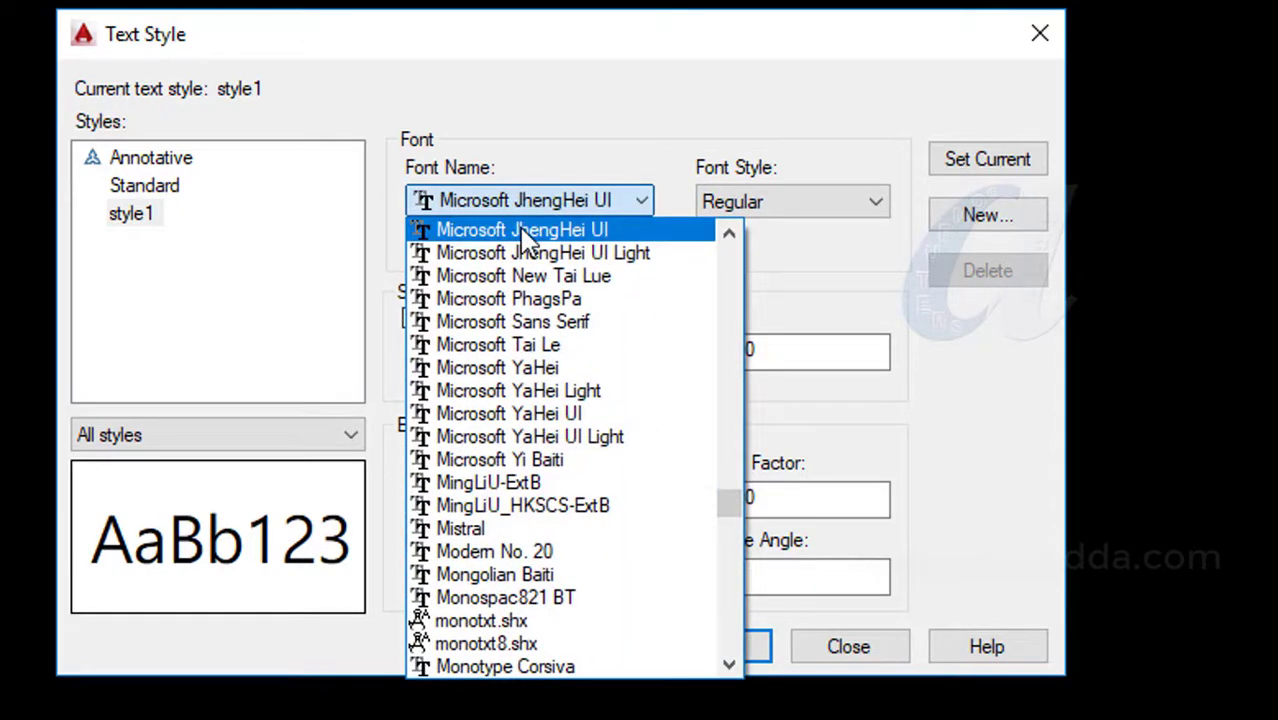
key(i)
key(m)
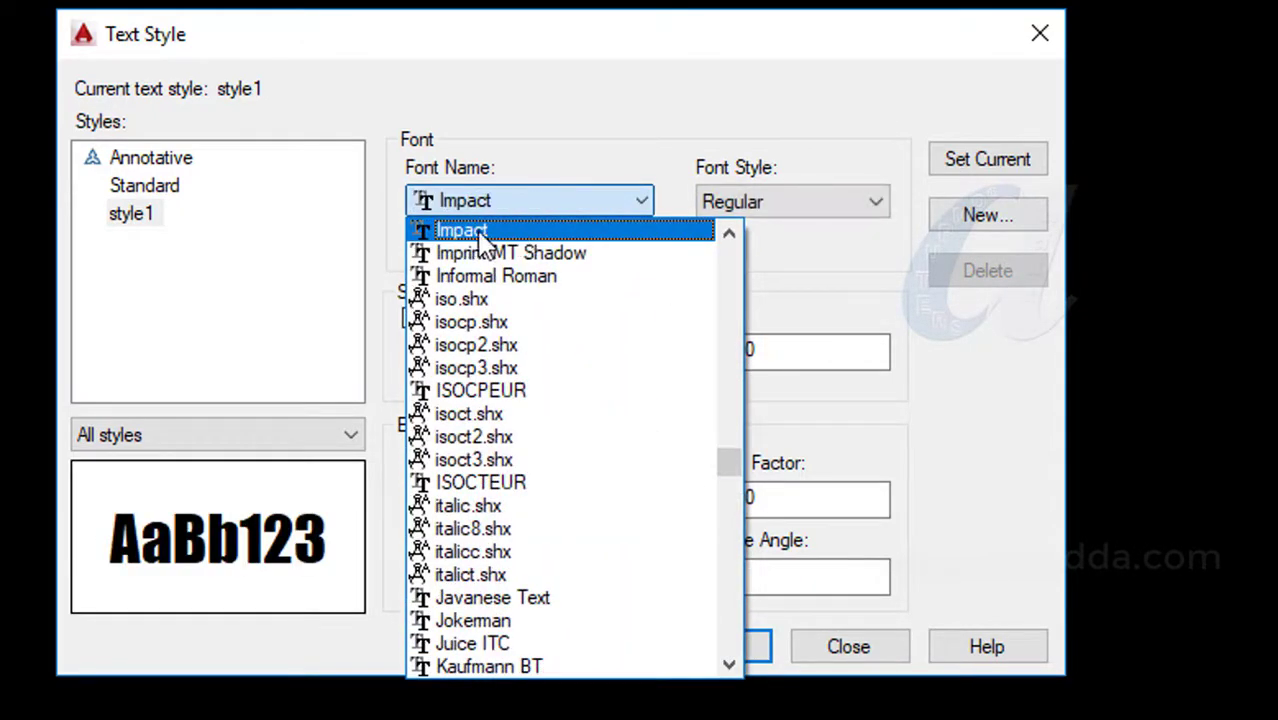
key(Return)
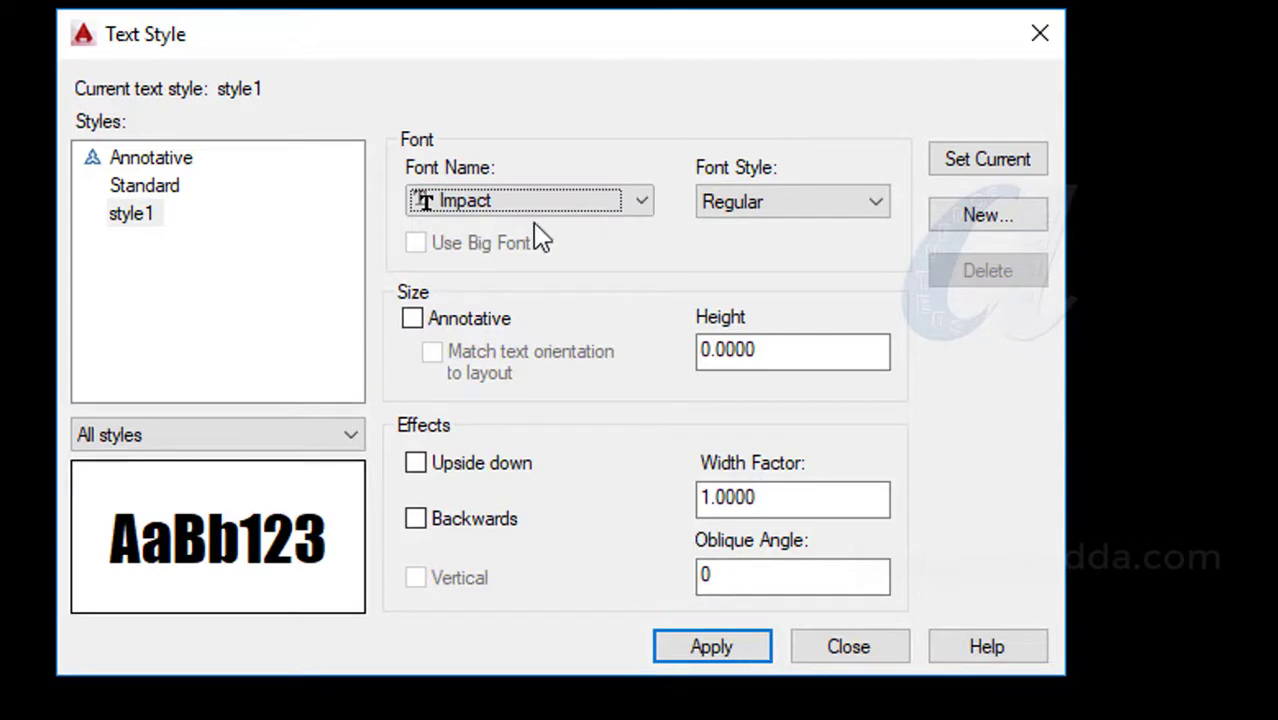
Step: Create text style style2 without saving style1 changes, review the styles, and close the dialog
click(983, 218)
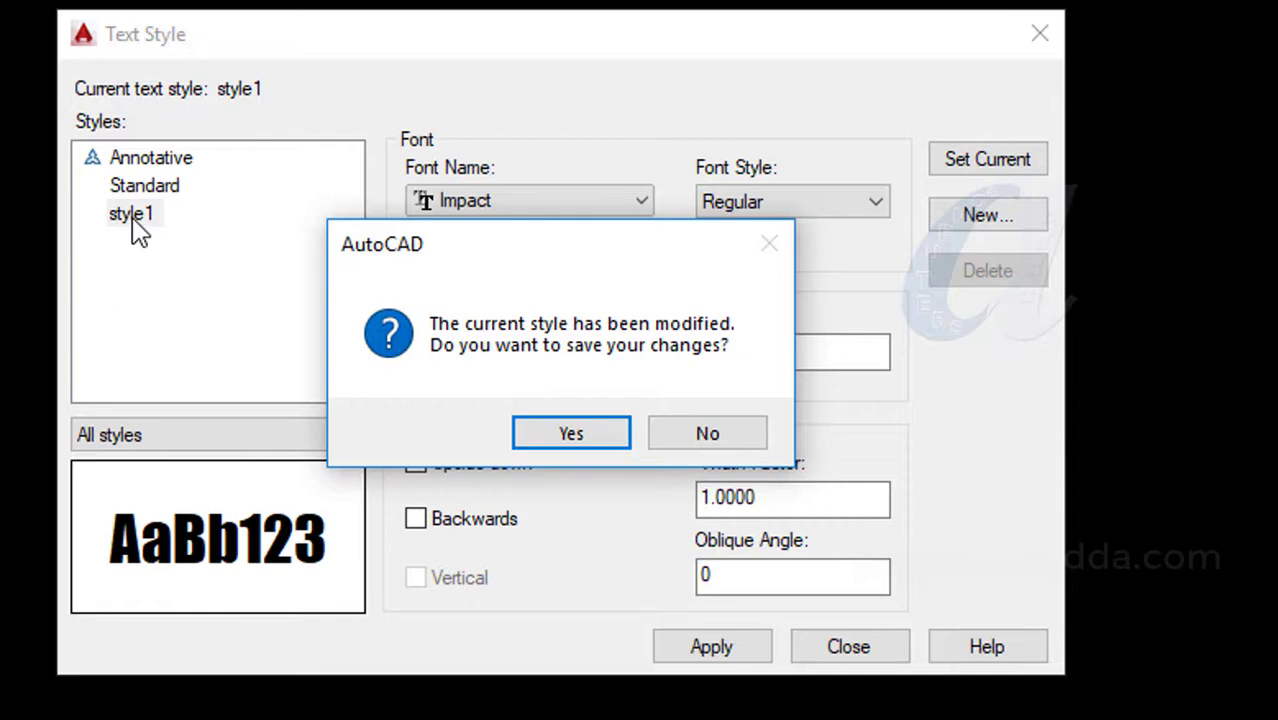
click(710, 432)
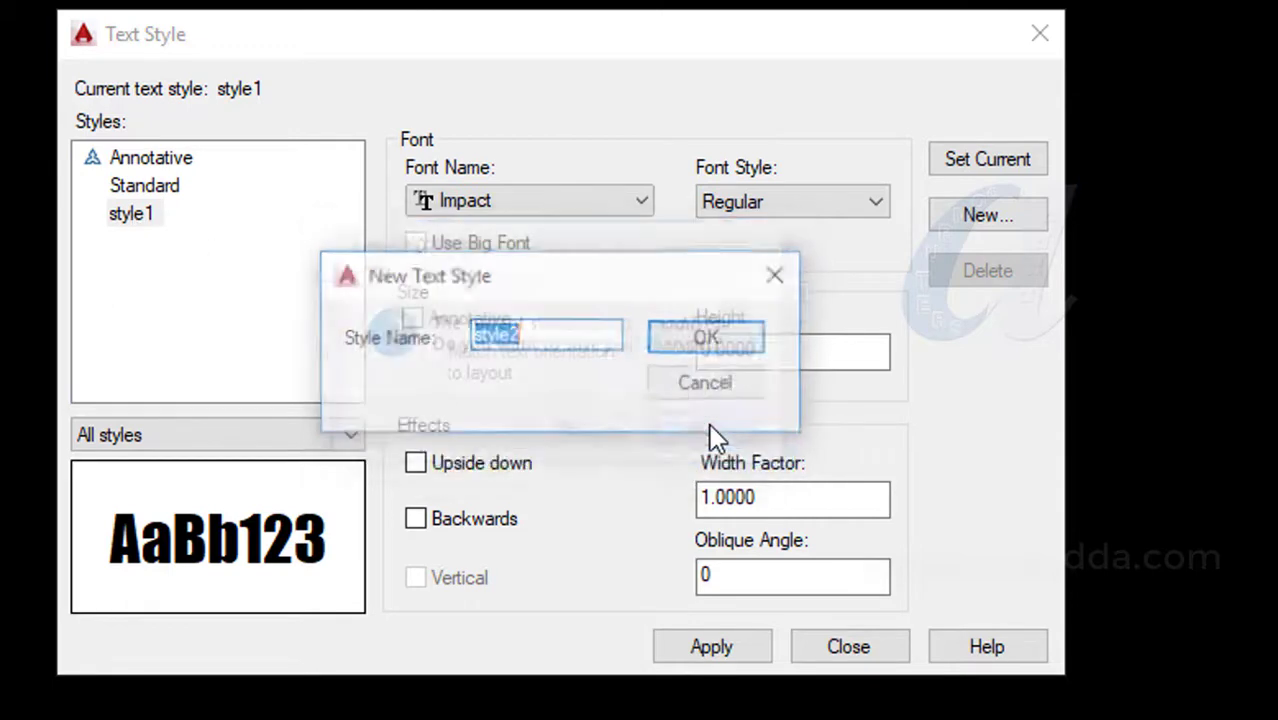
click(708, 340)
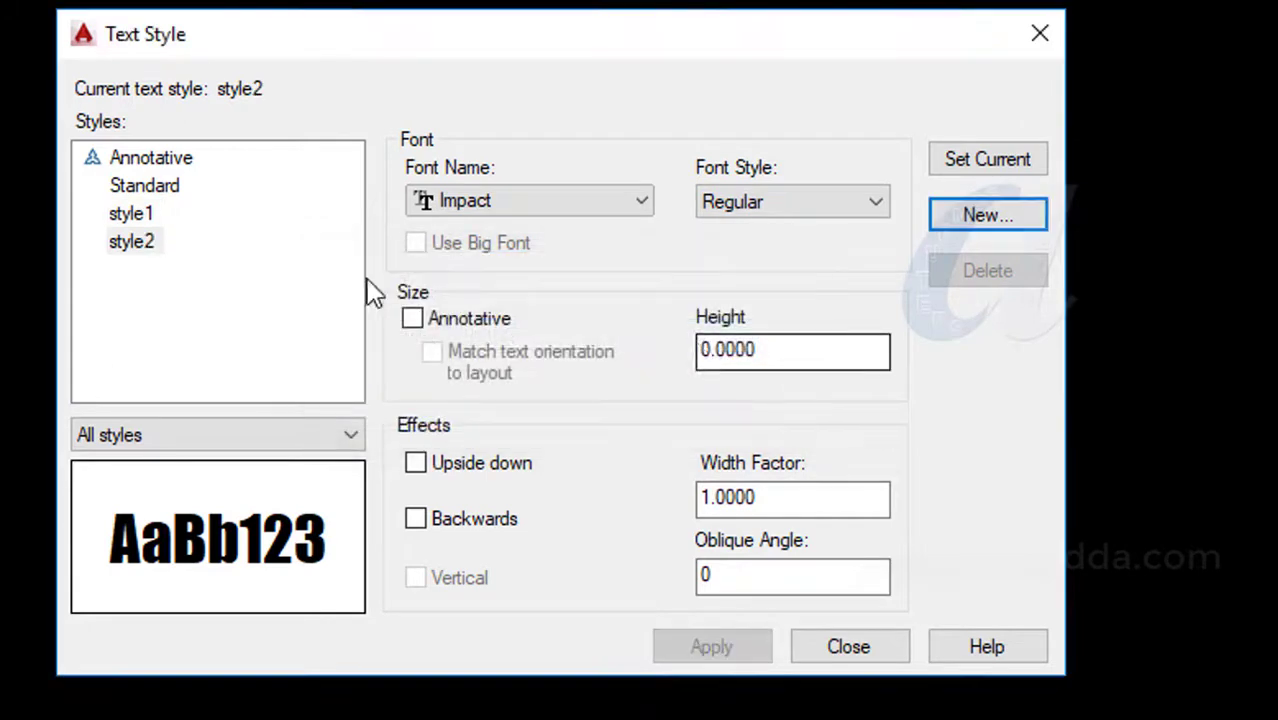
click(132, 188)
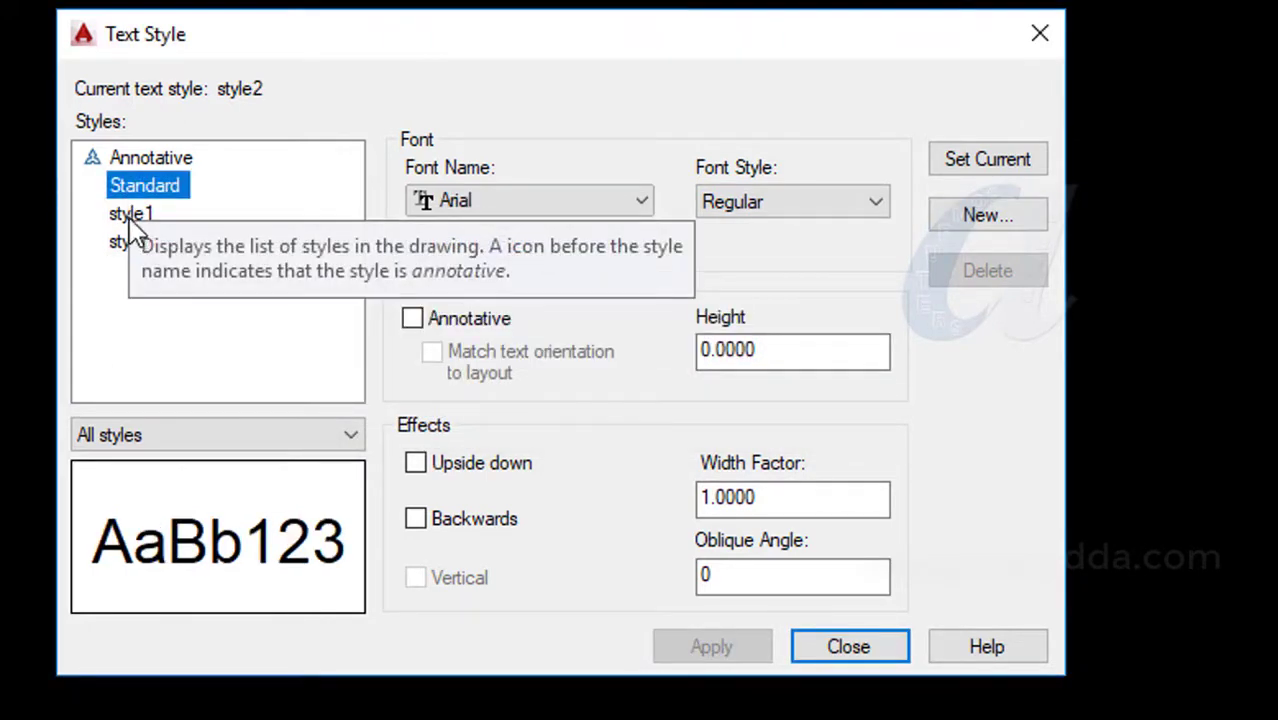
click(131, 215)
click(138, 244)
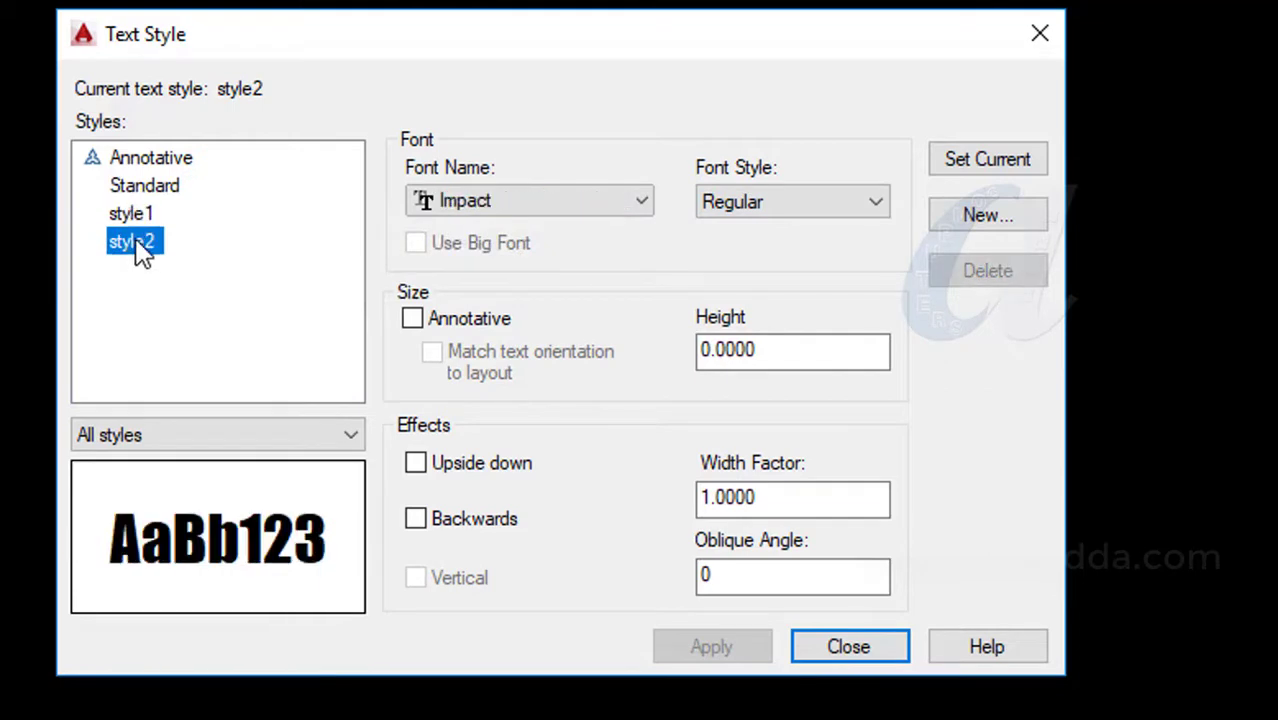
click(849, 647)
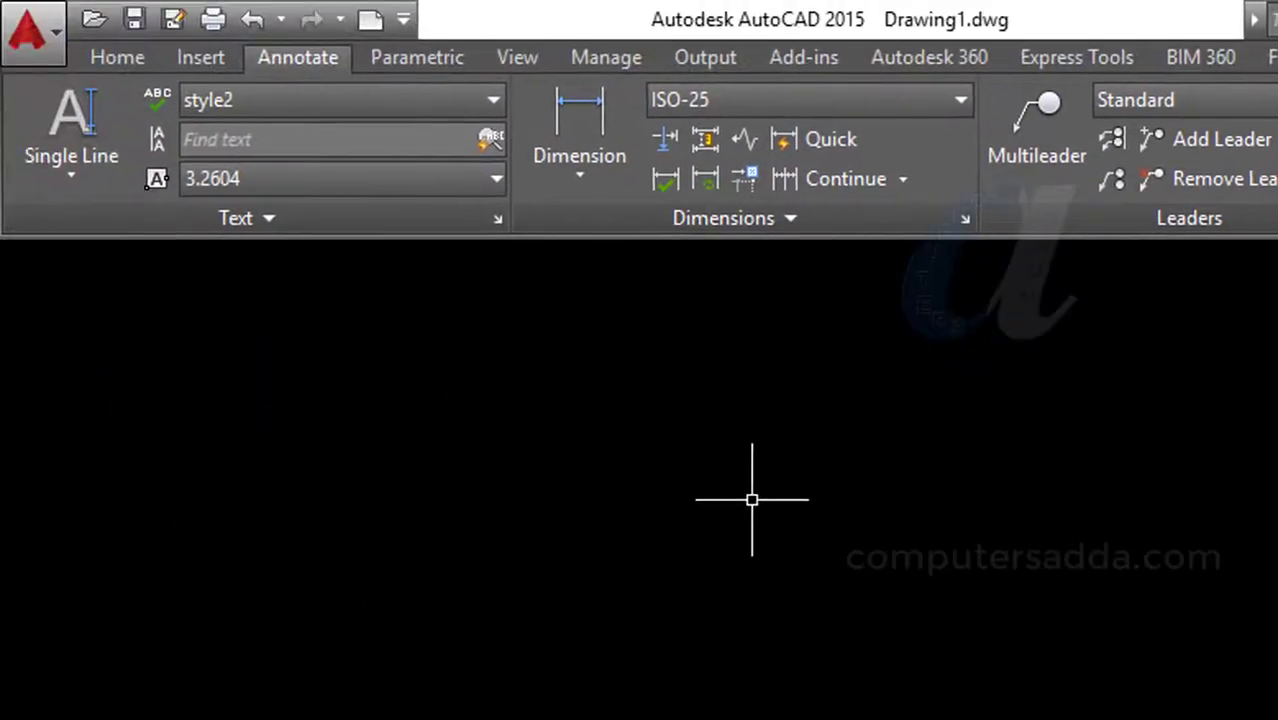
Step: Open the ribbon's text style list and dismiss it without changing the style
click(494, 100)
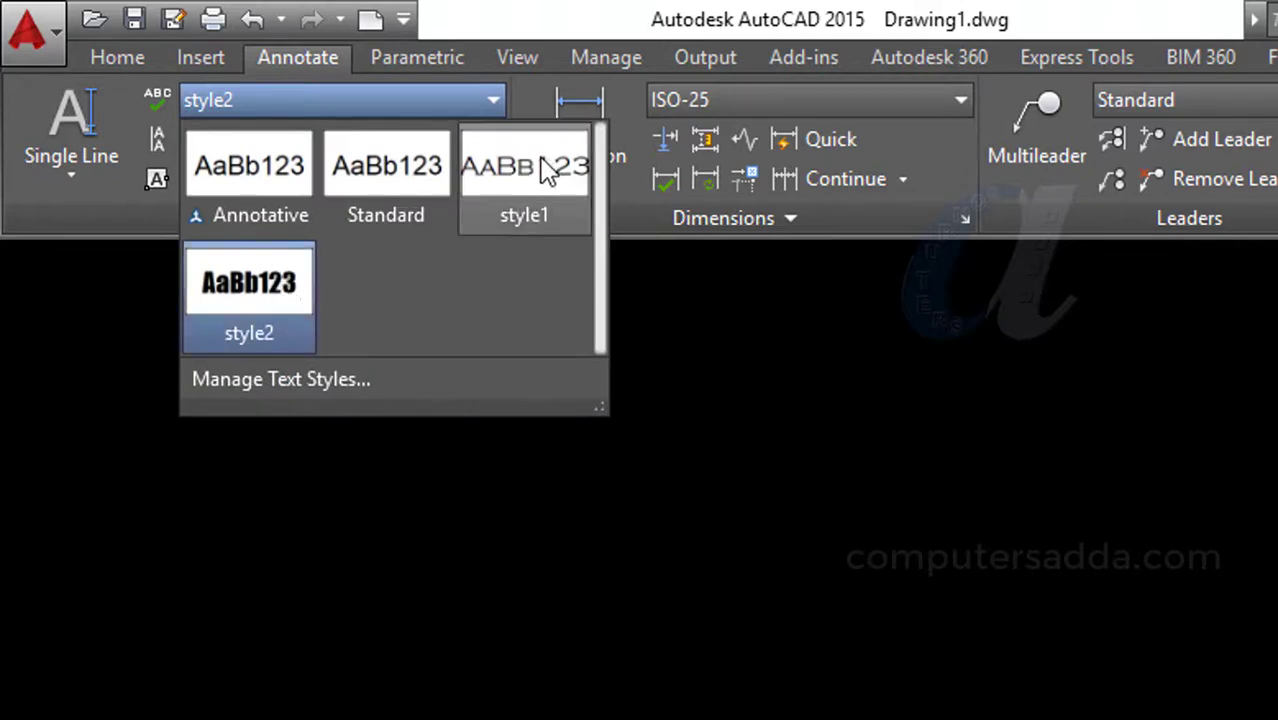
click(821, 417)
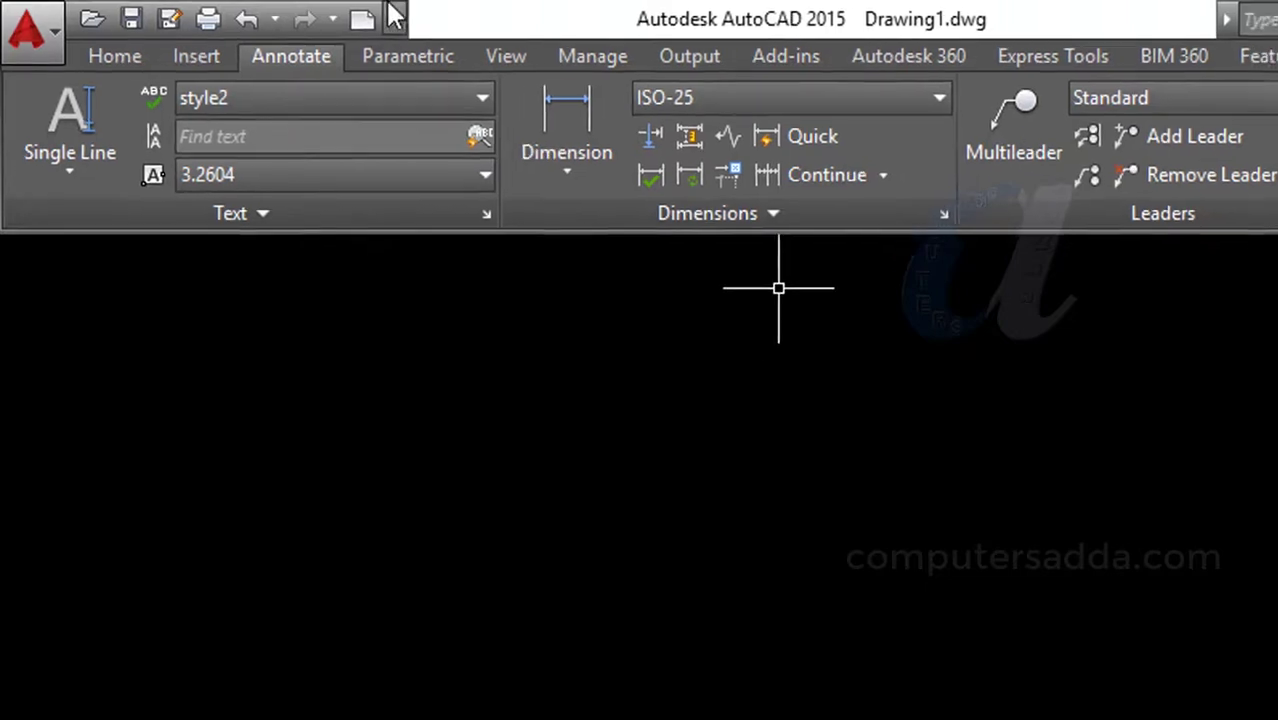
Step: Open the Text Style settings and set the font to Lucida Calligraphy
click(360, 160)
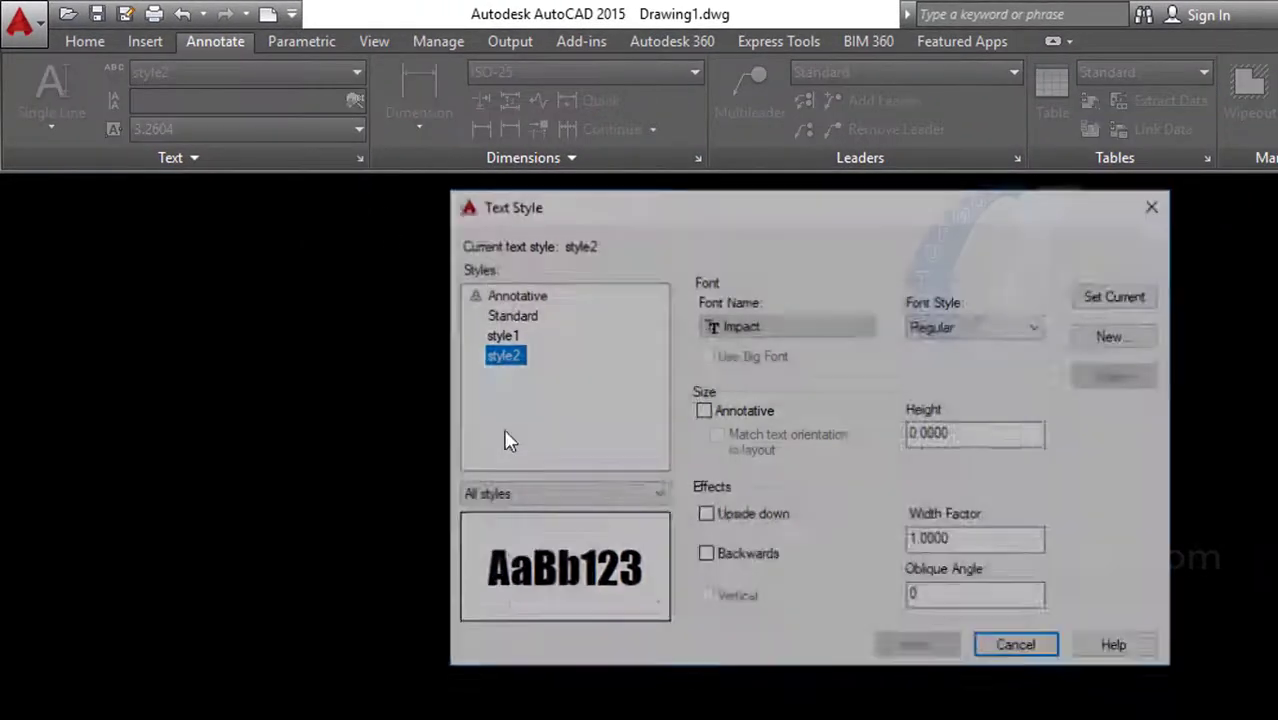
click(820, 338)
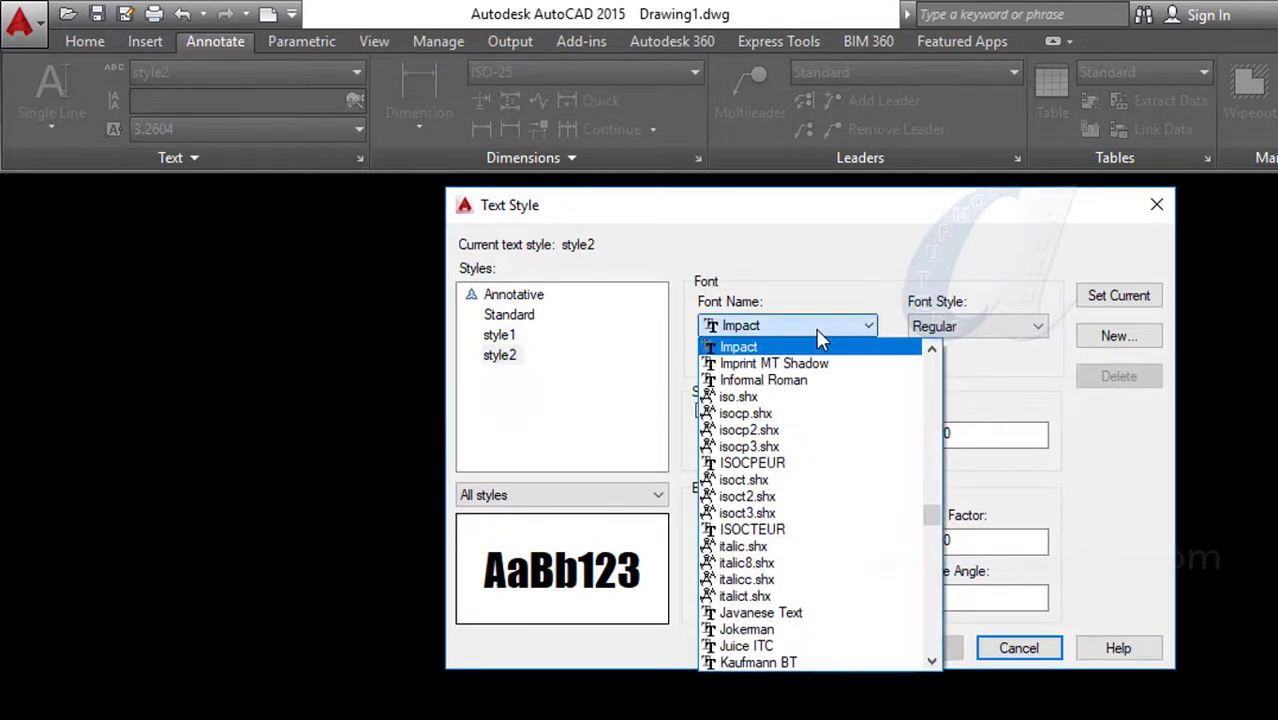
scroll(815, 340, down, 10)
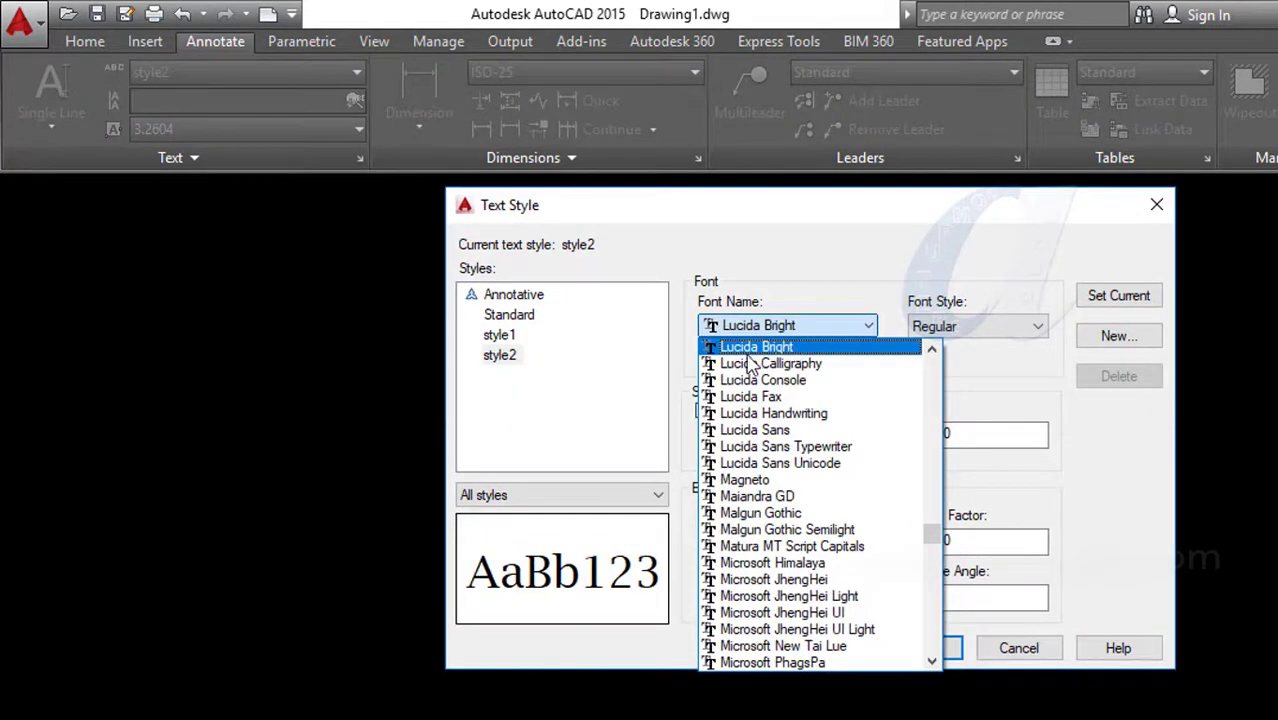
click(752, 364)
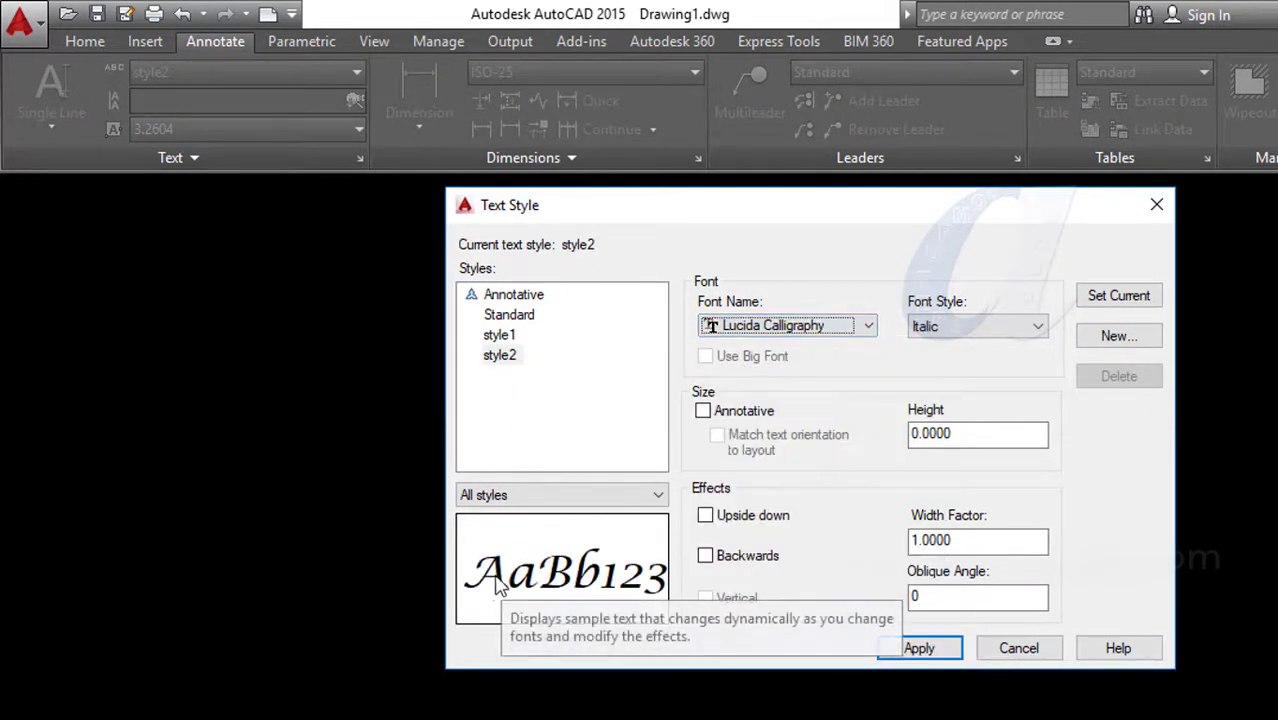
Step: Create text style style3 without saving style2 changes, review all styles, and close the dialog
click(1119, 336)
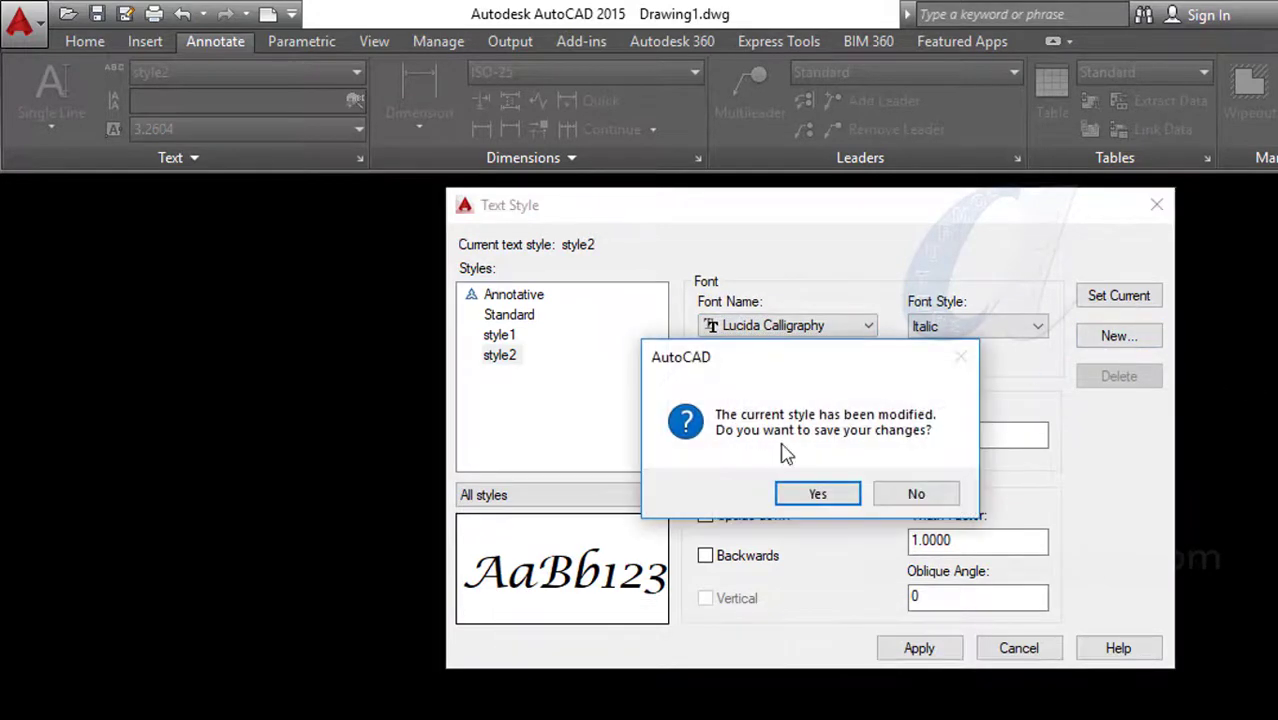
click(917, 494)
click(916, 427)
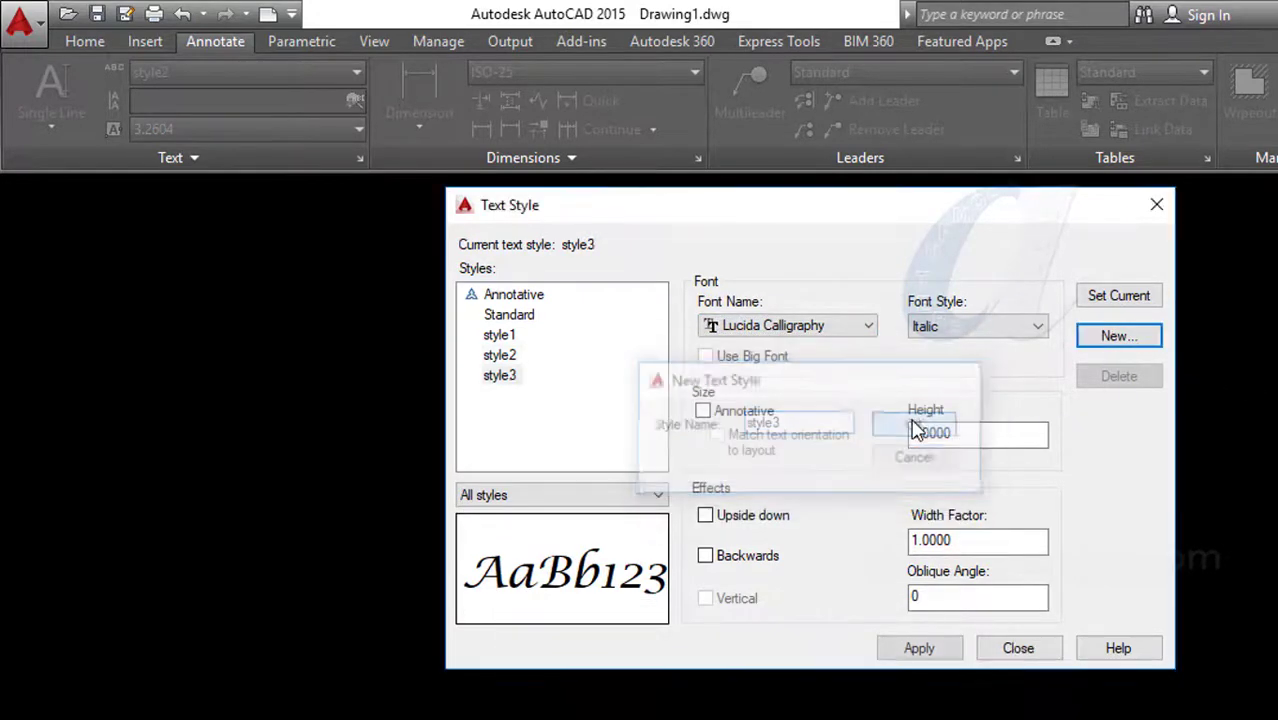
click(507, 316)
click(500, 336)
click(500, 356)
click(500, 378)
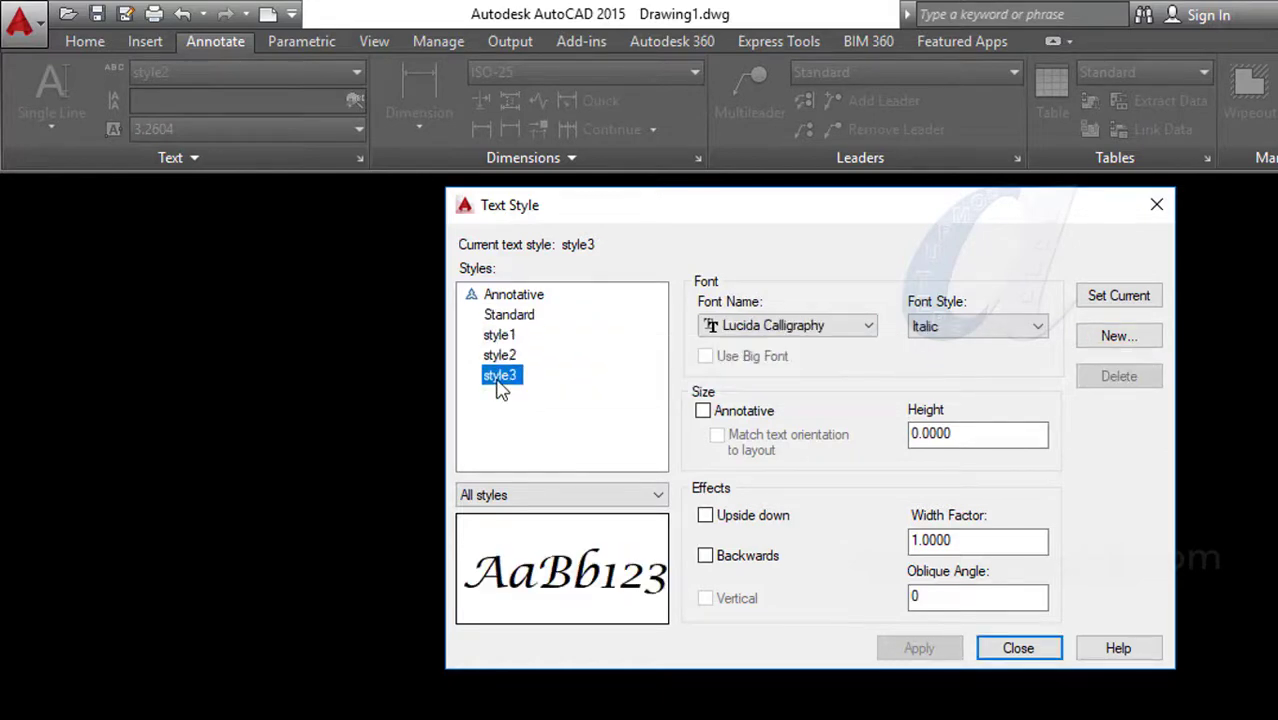
click(1013, 648)
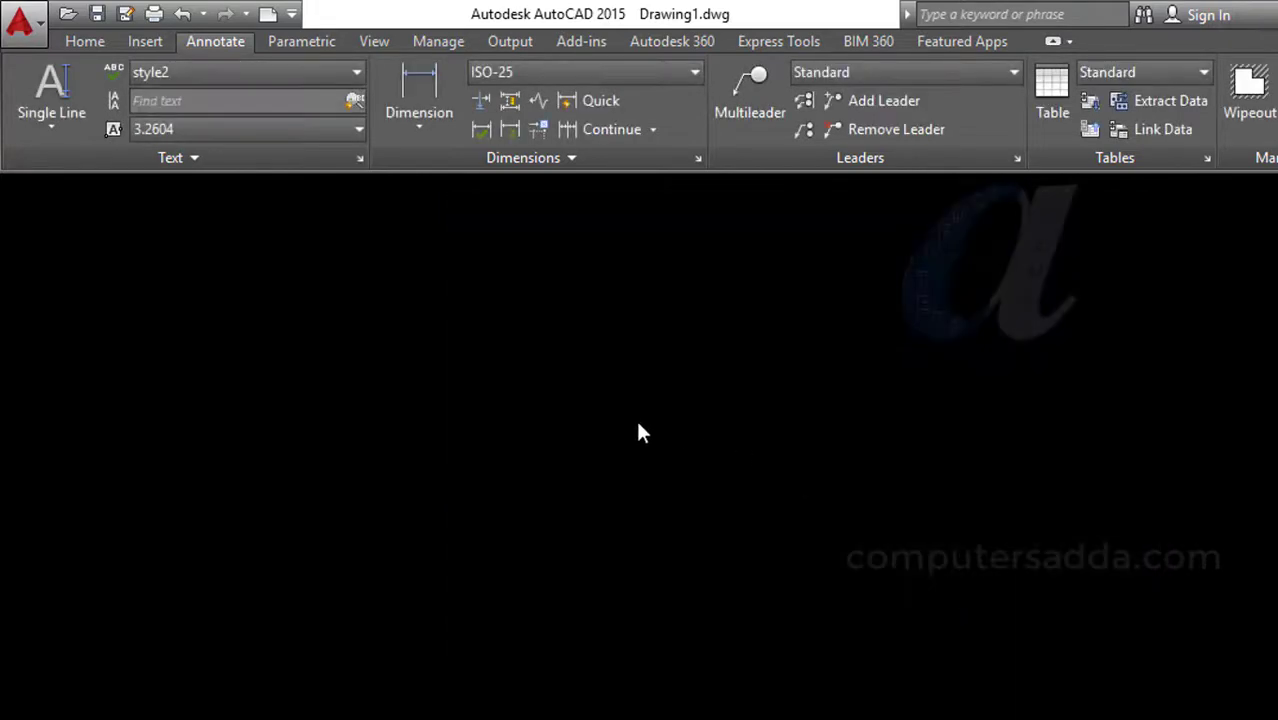
Step: With style3 current, place single-line text 'computersadda' using DT at the default height
click(219, 75)
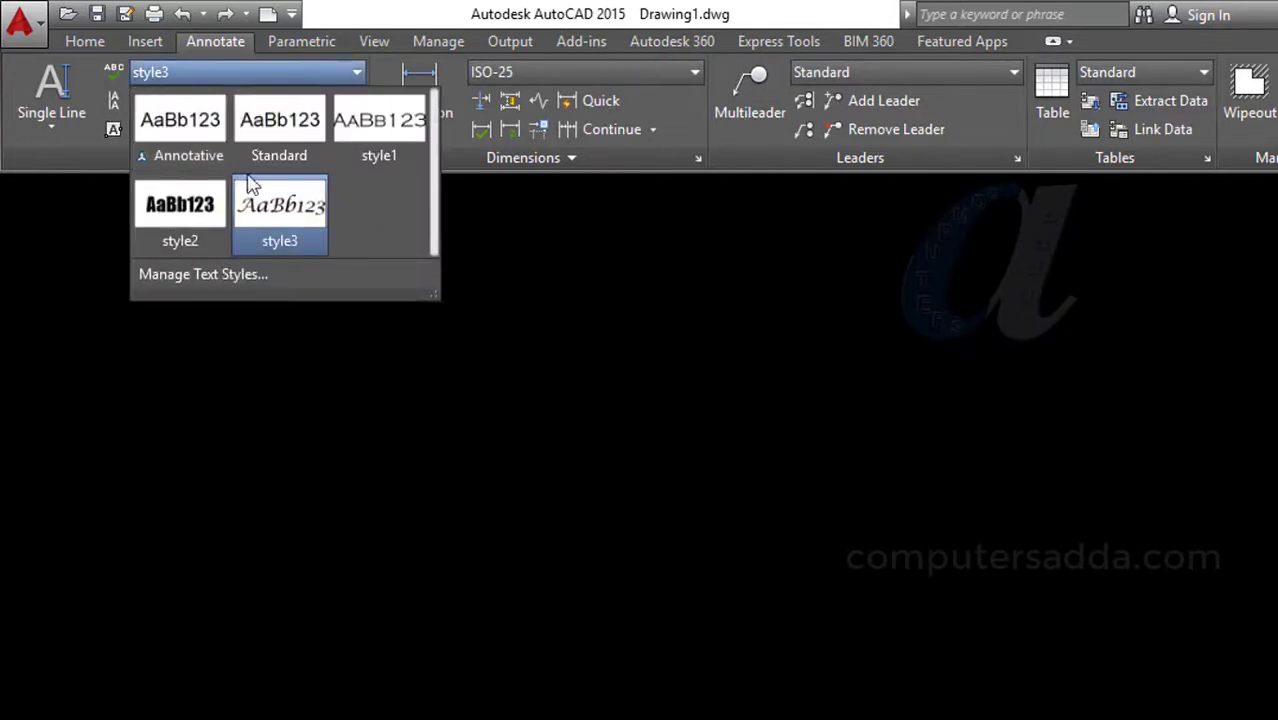
click(281, 232)
text(dt)
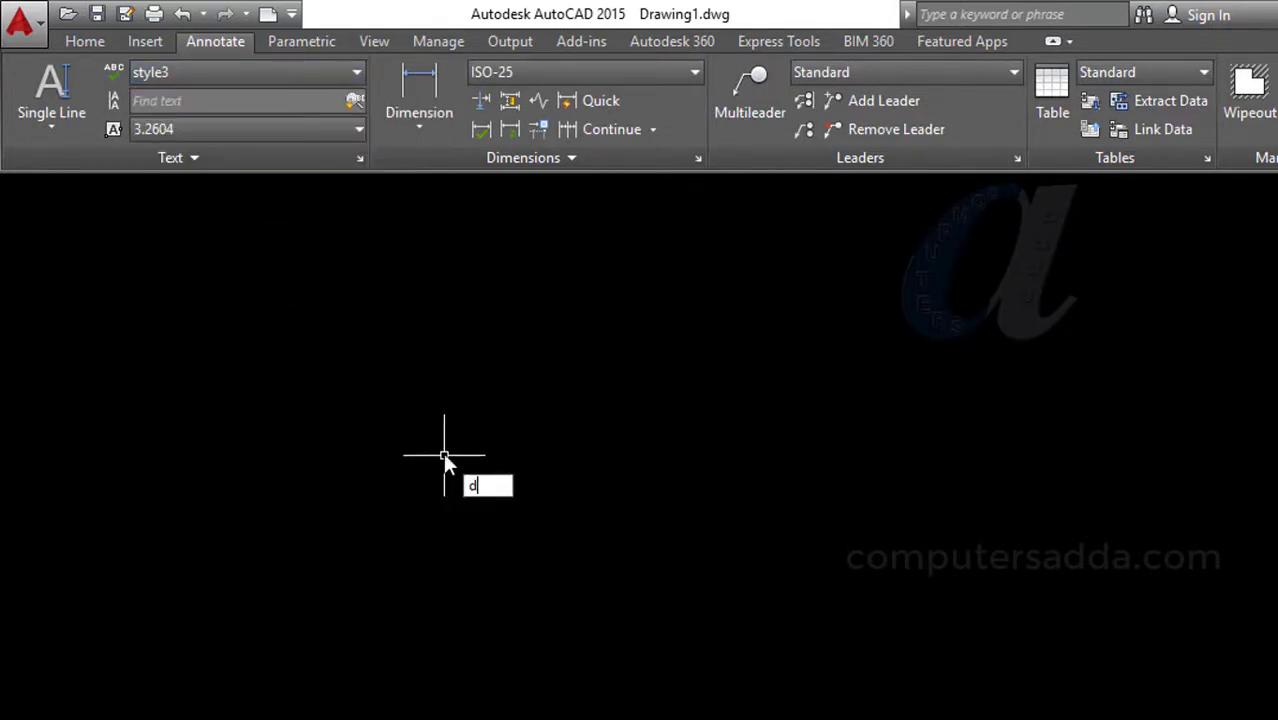
key(Return)
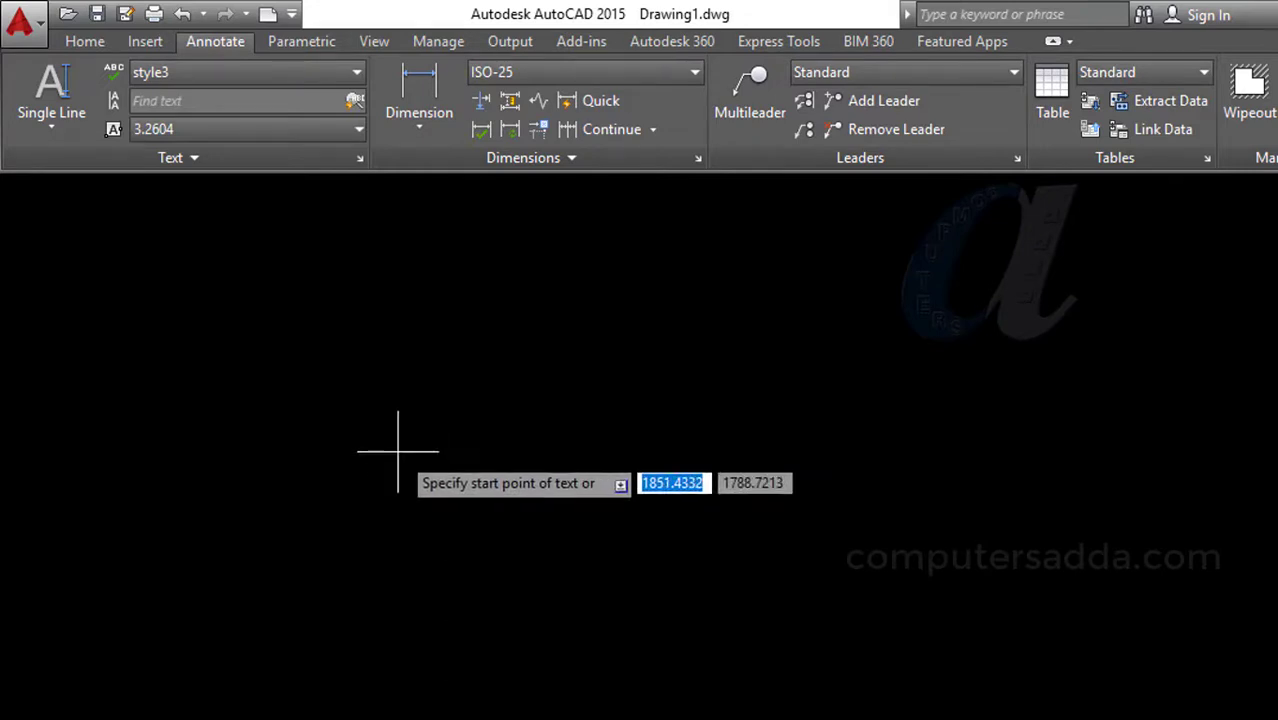
click(458, 457)
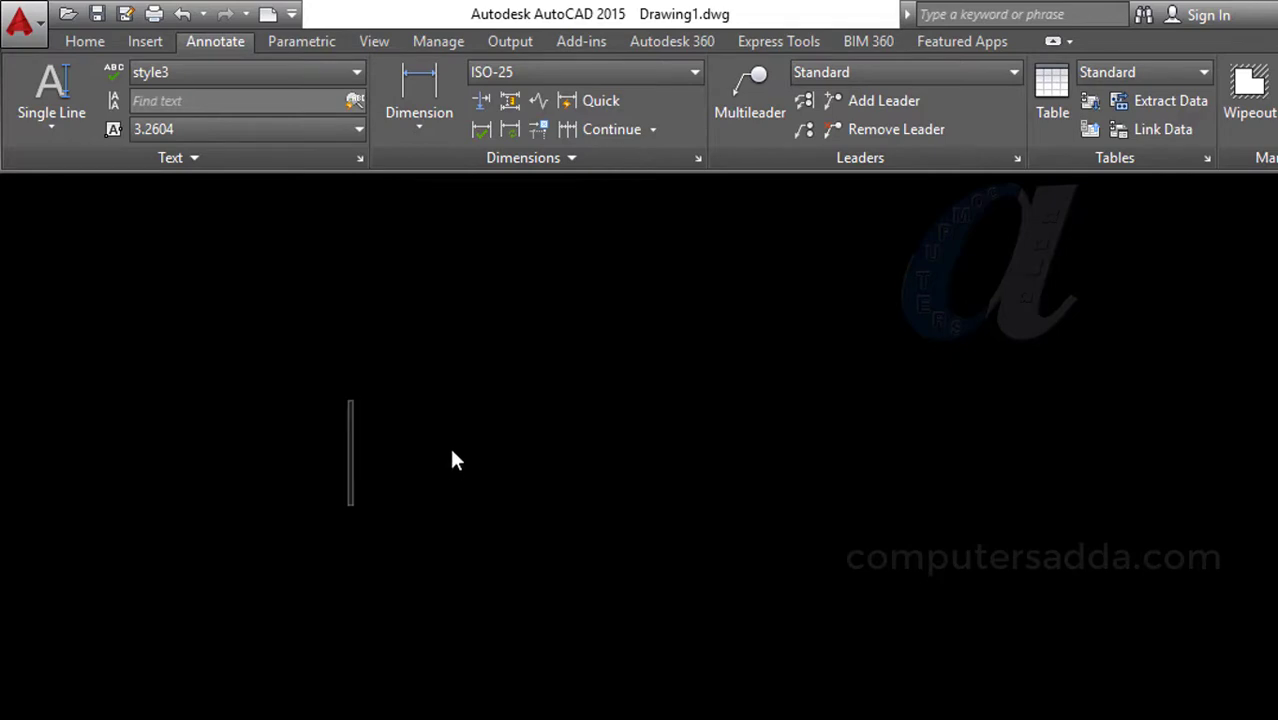
text(comp)
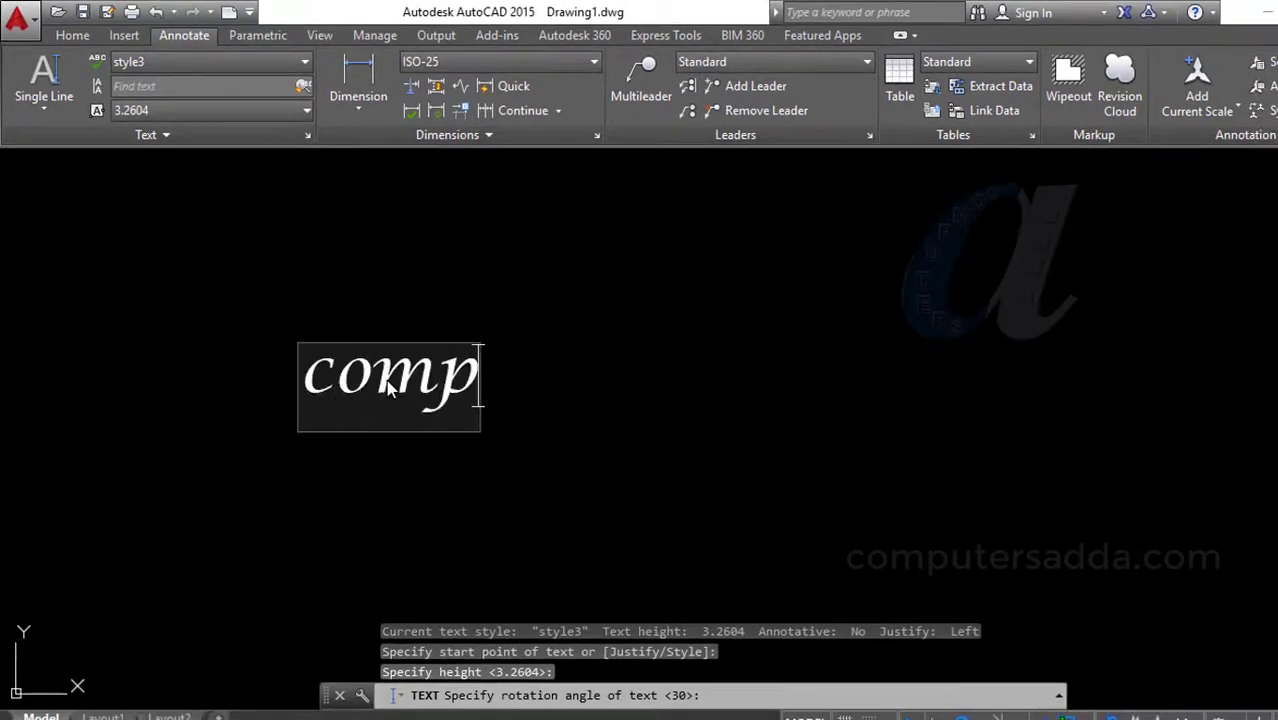
text(utersadda)
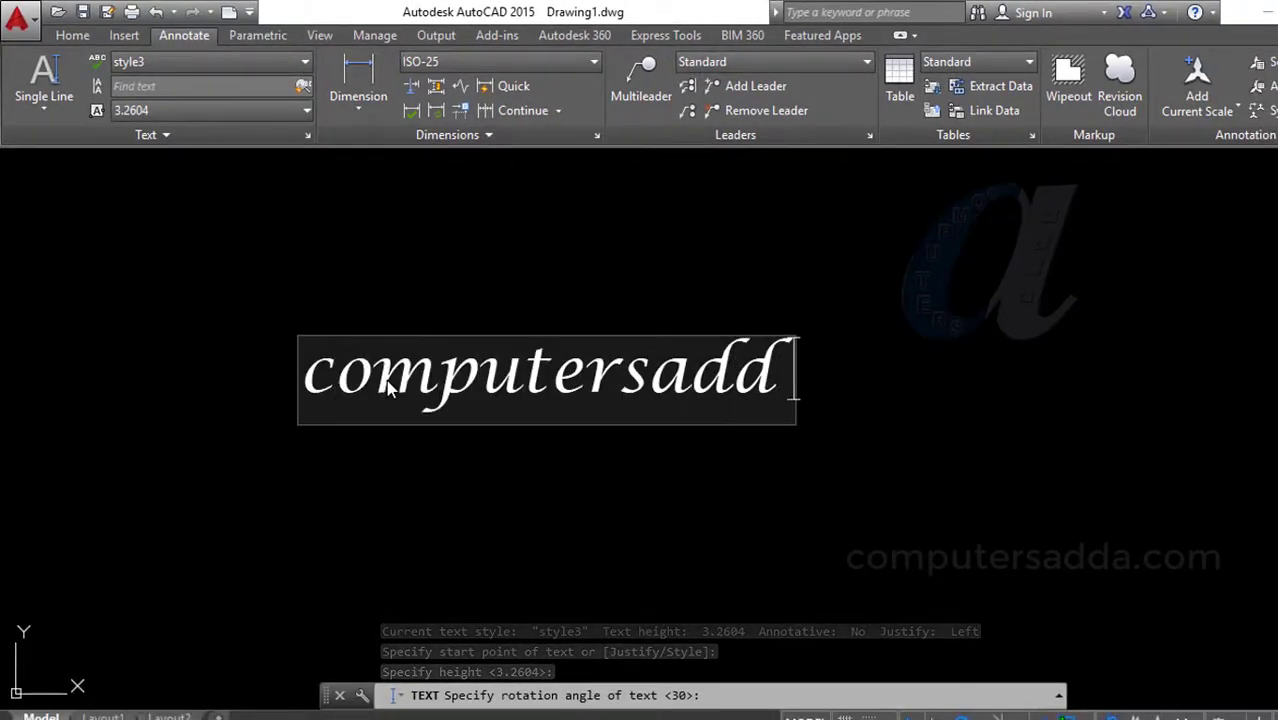
click(798, 490)
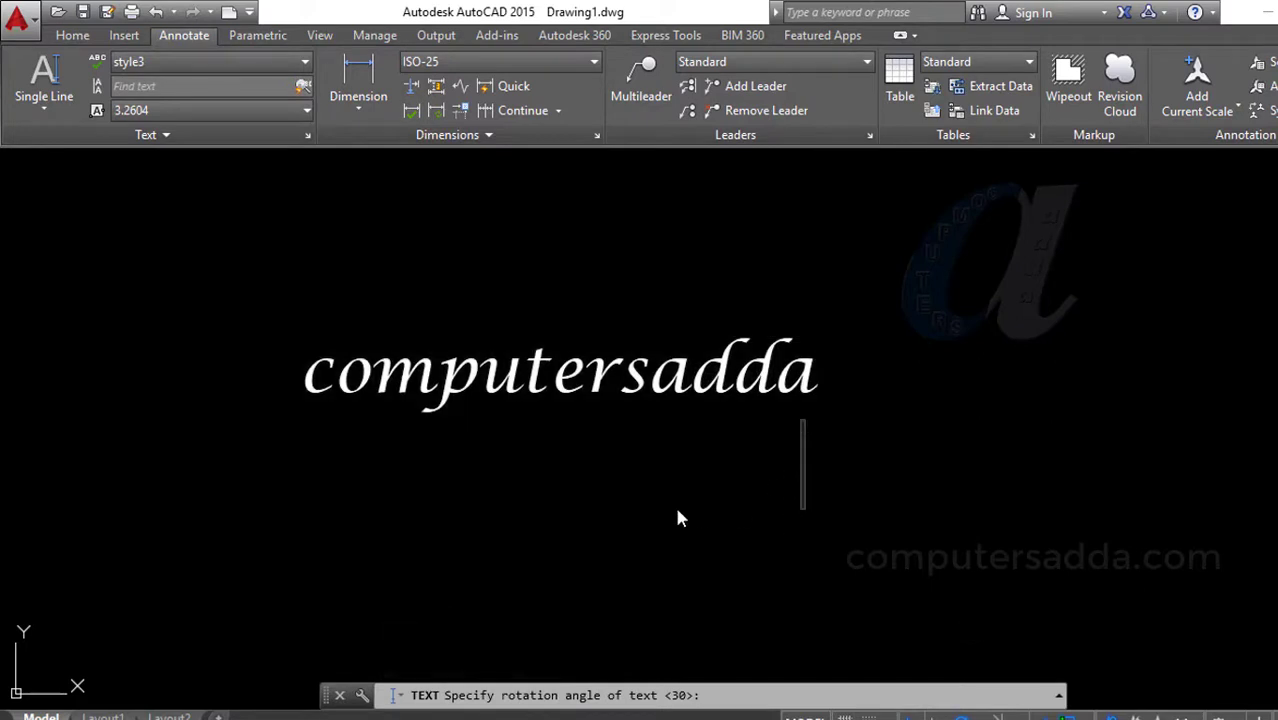
key(Return)
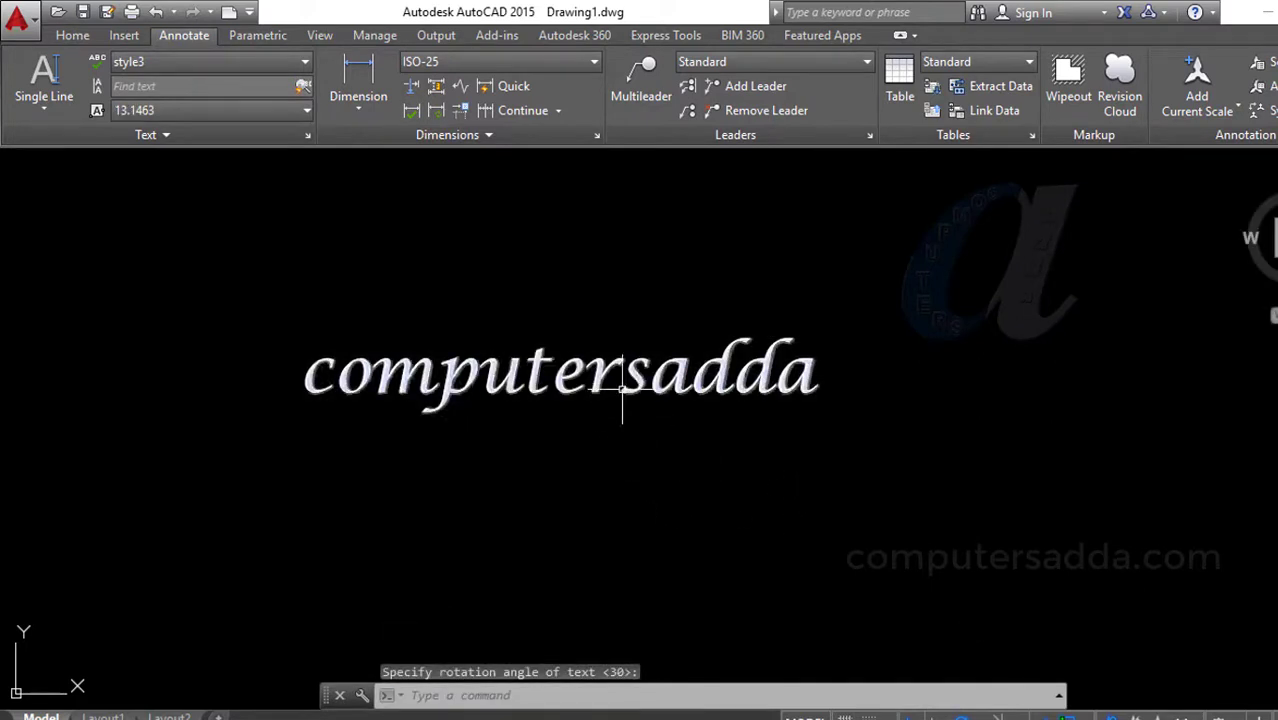
click(562, 374)
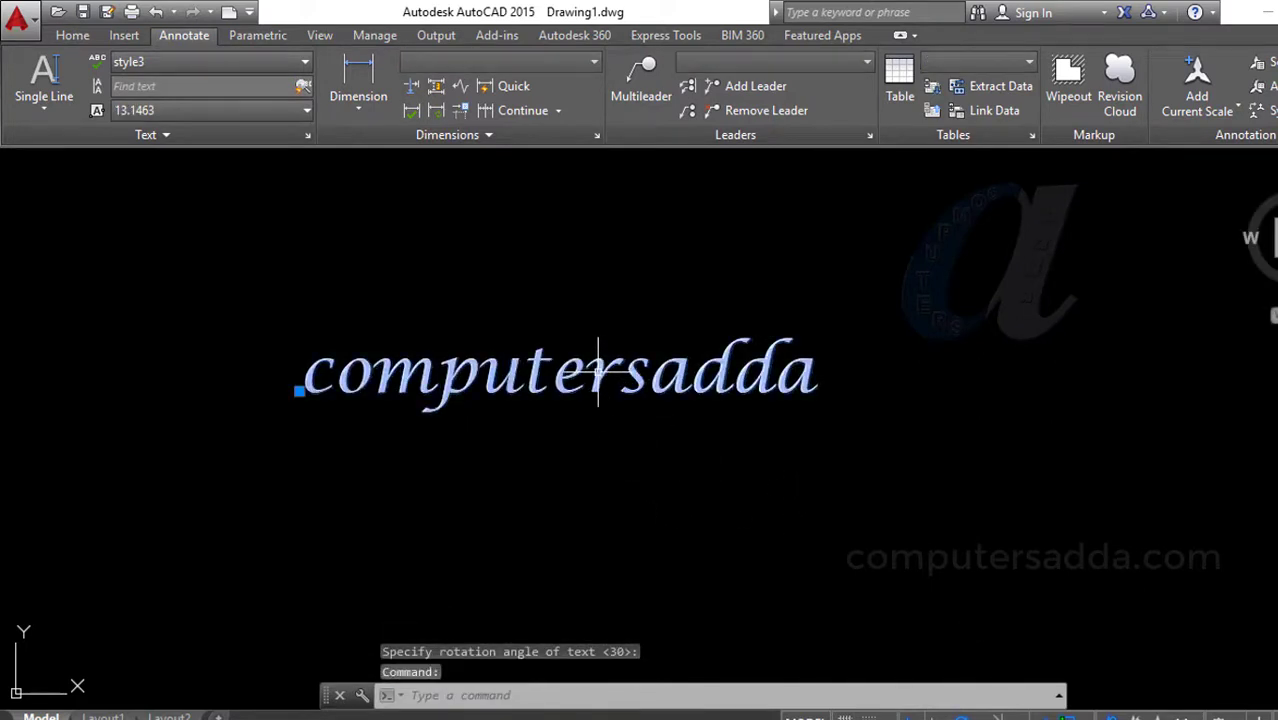
Step: Switch the selected computersadda text to style1 and deselect it
click(234, 61)
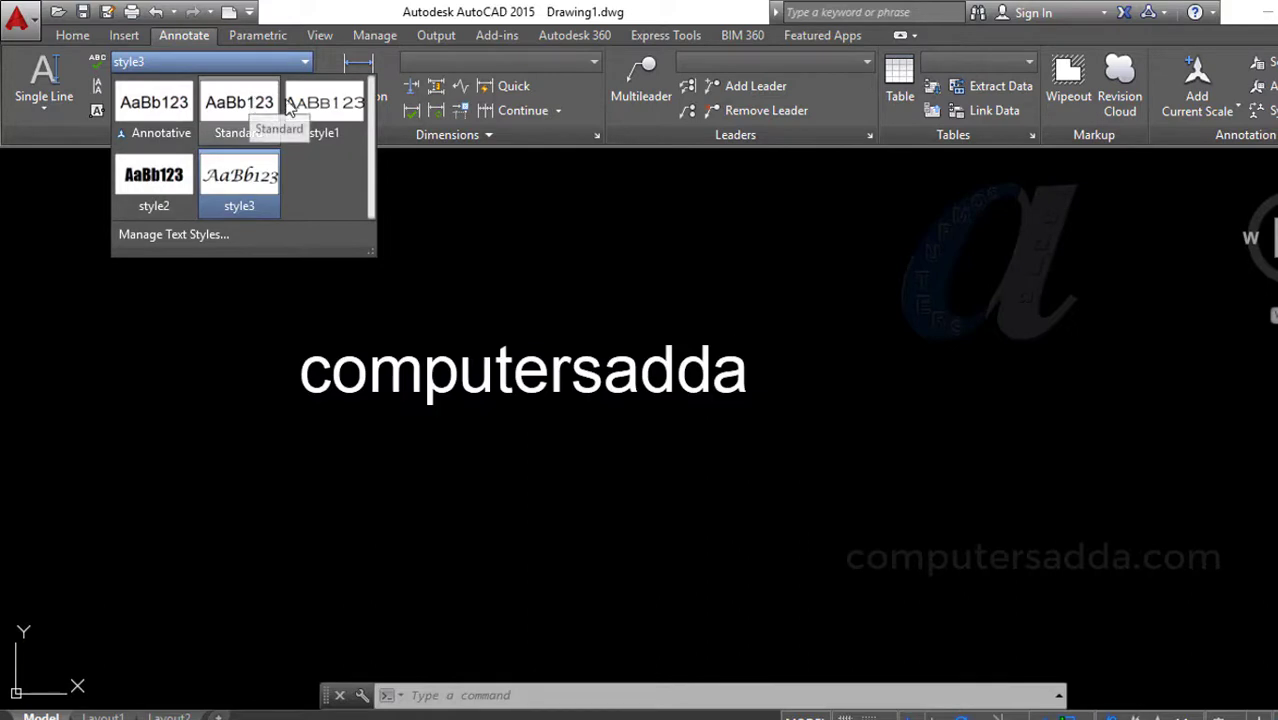
click(318, 112)
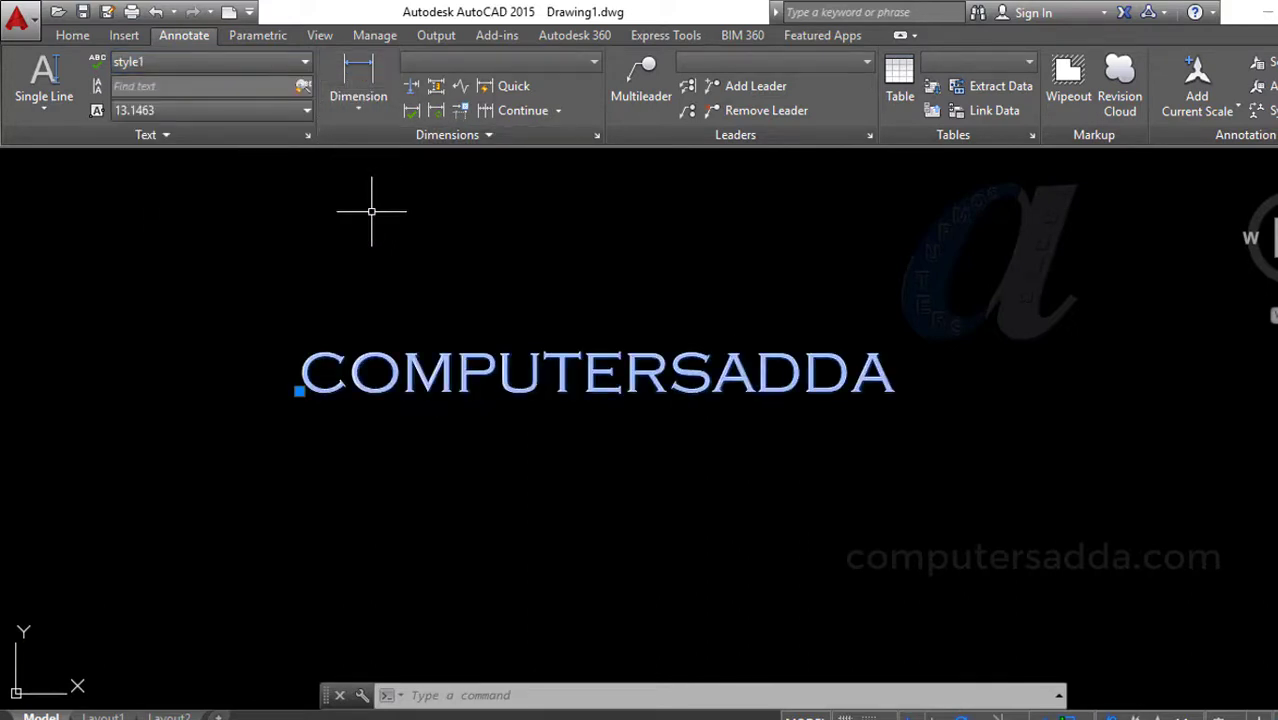
key(Escape)
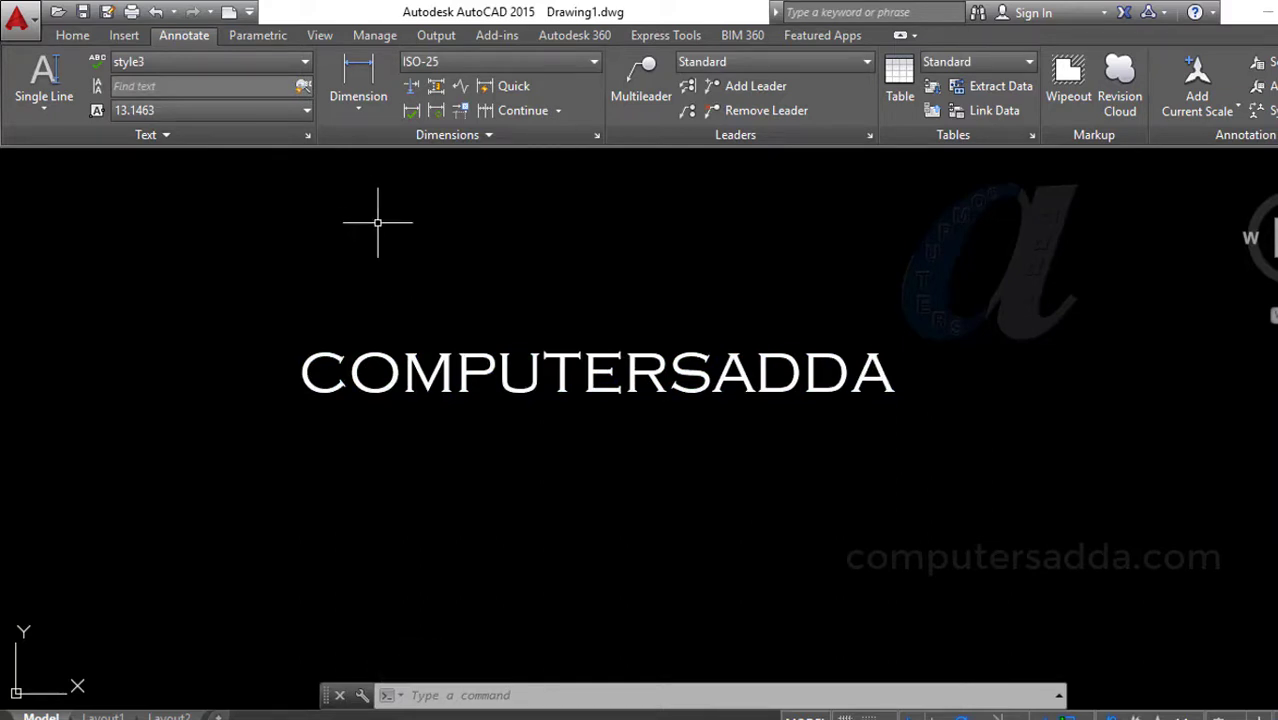
Step: Draw a circle of radius 20 below and left of the text
mouse_move(645, 548)
middle_down()
mouse_move(611, 485)
mouse_move(452, 460)
middle_up()
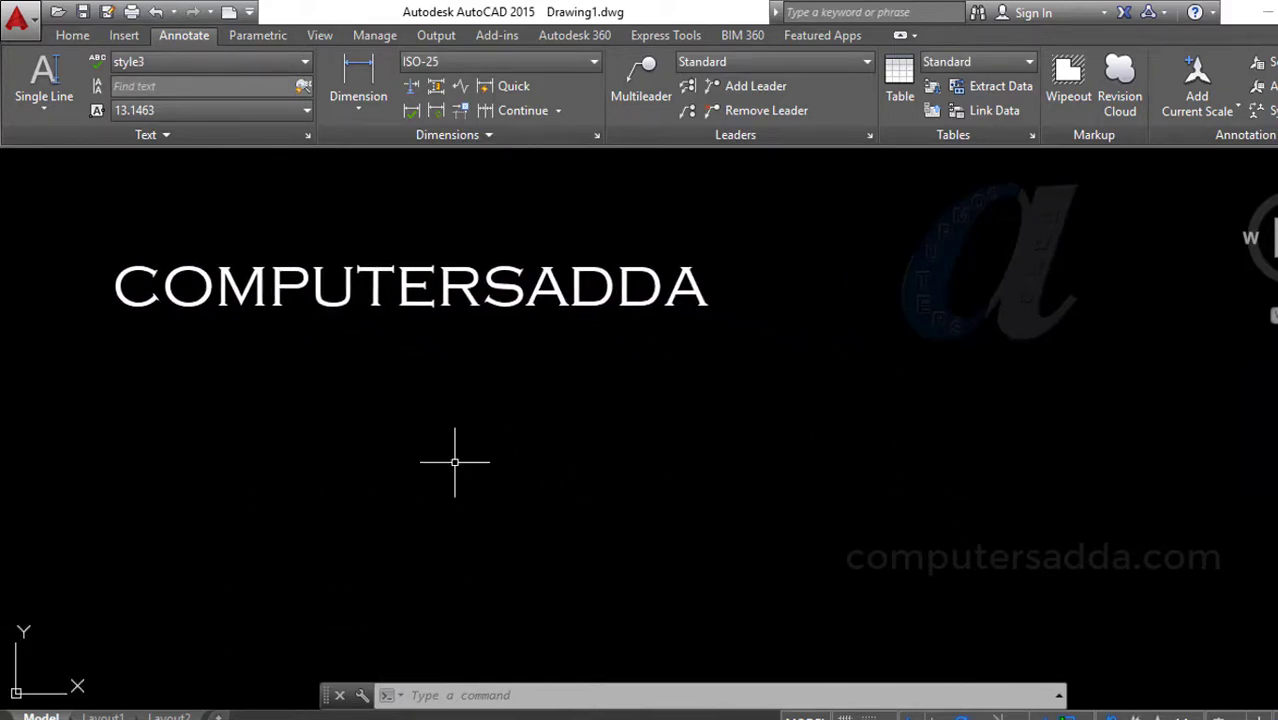
text(c)
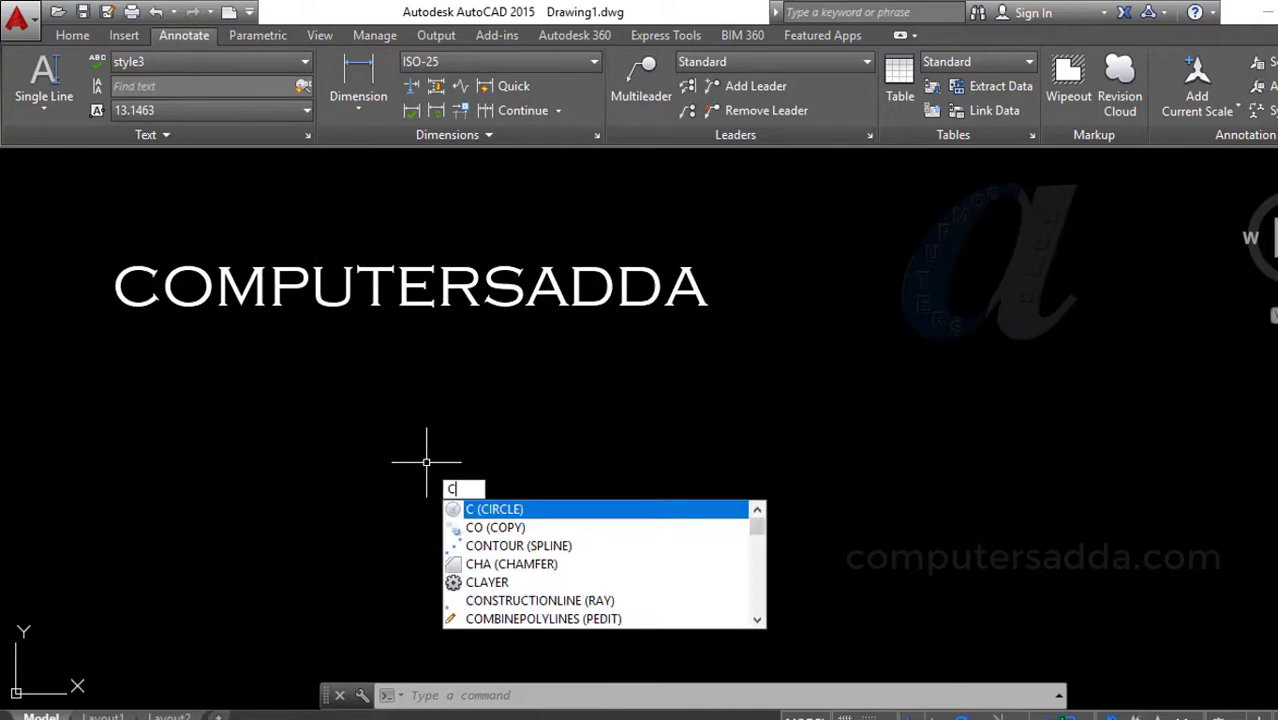
key(Return)
click(384, 458)
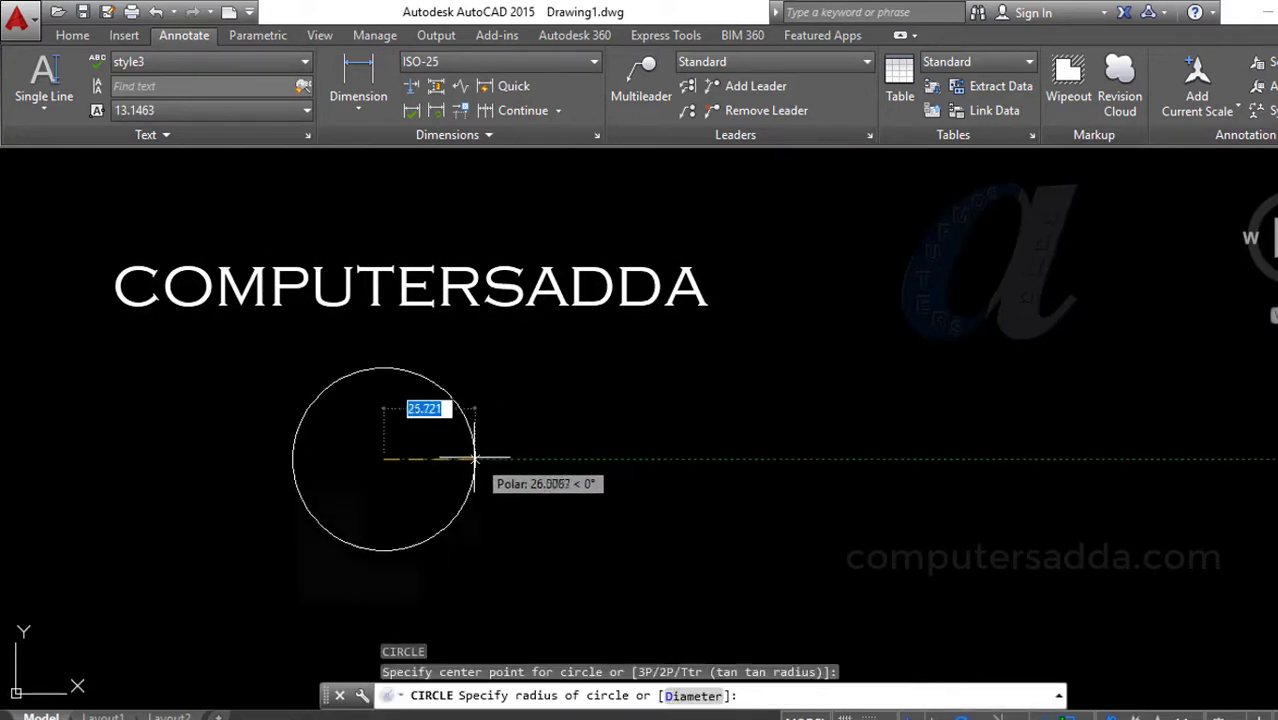
text(20)
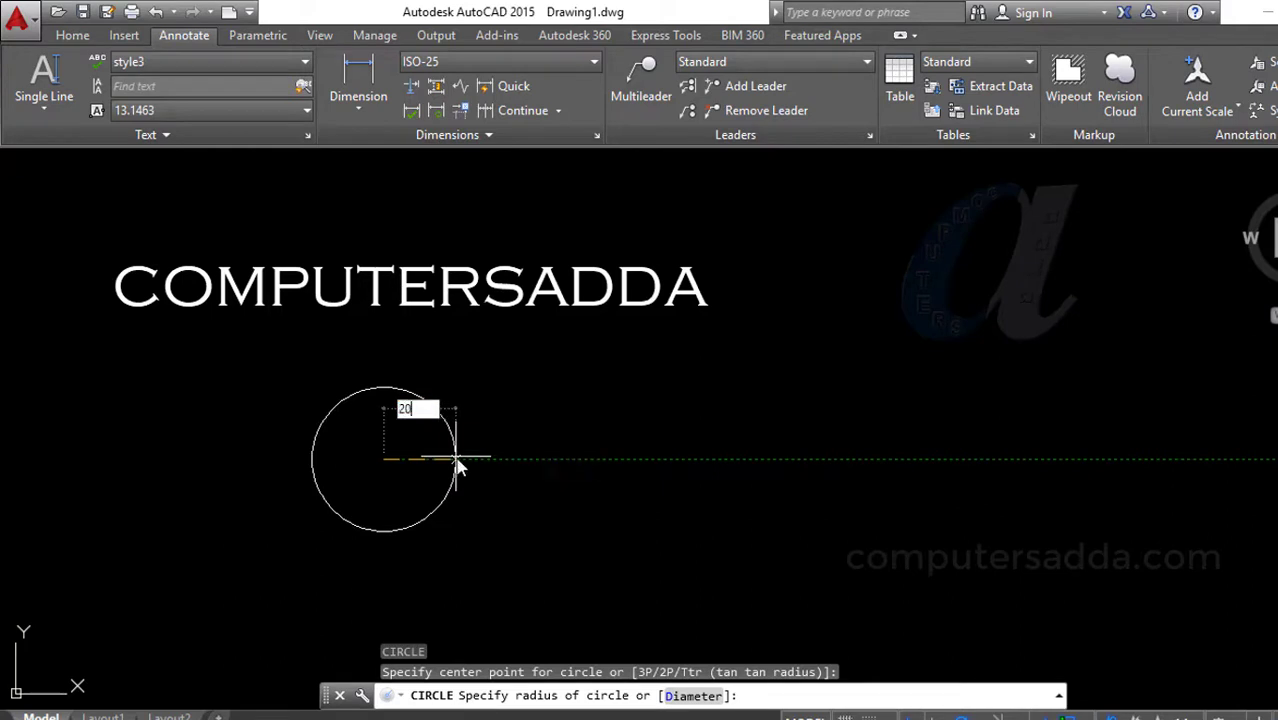
key(Return)
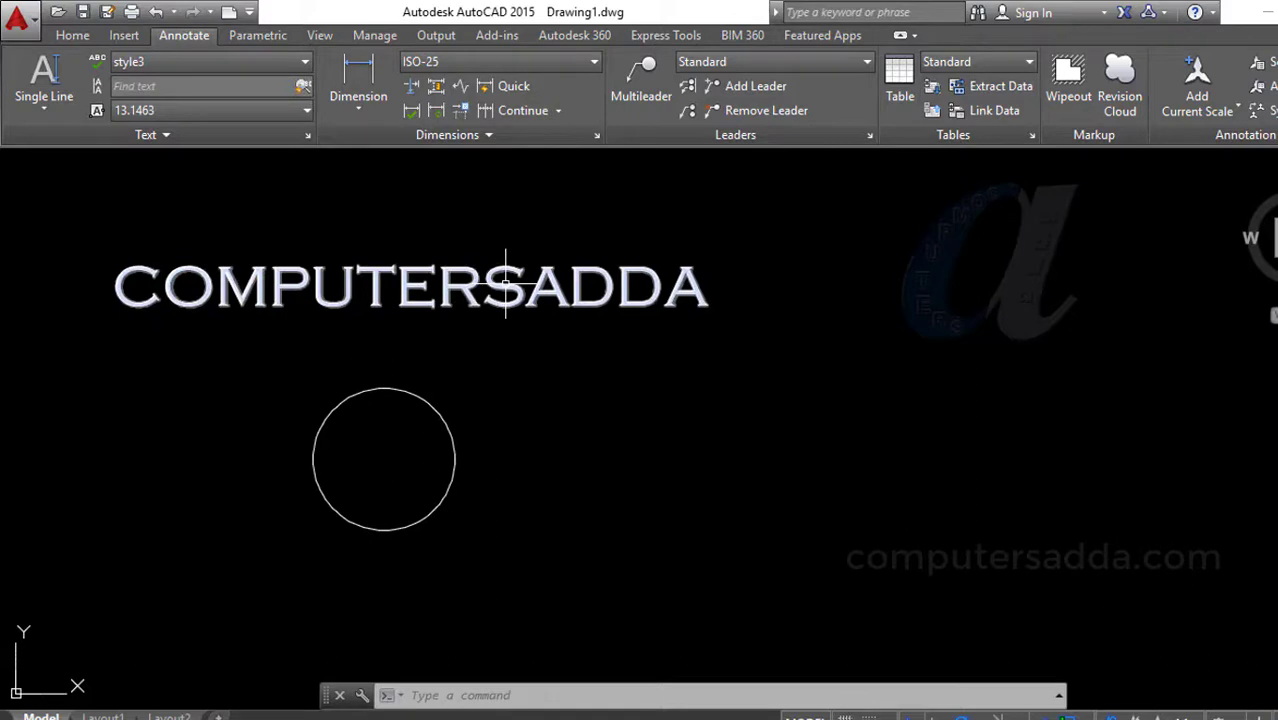
Step: Look over the View tab's panels, then return to the Home tab
mouse_move(506, 284)
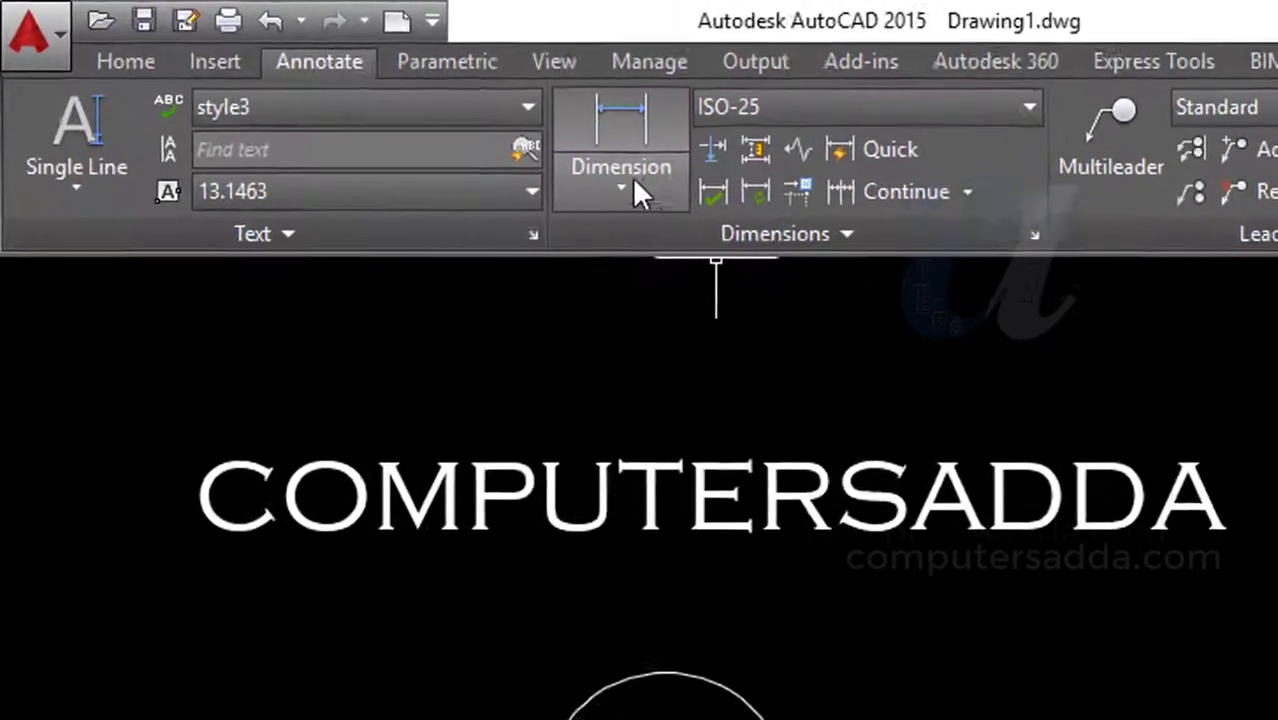
click(320, 35)
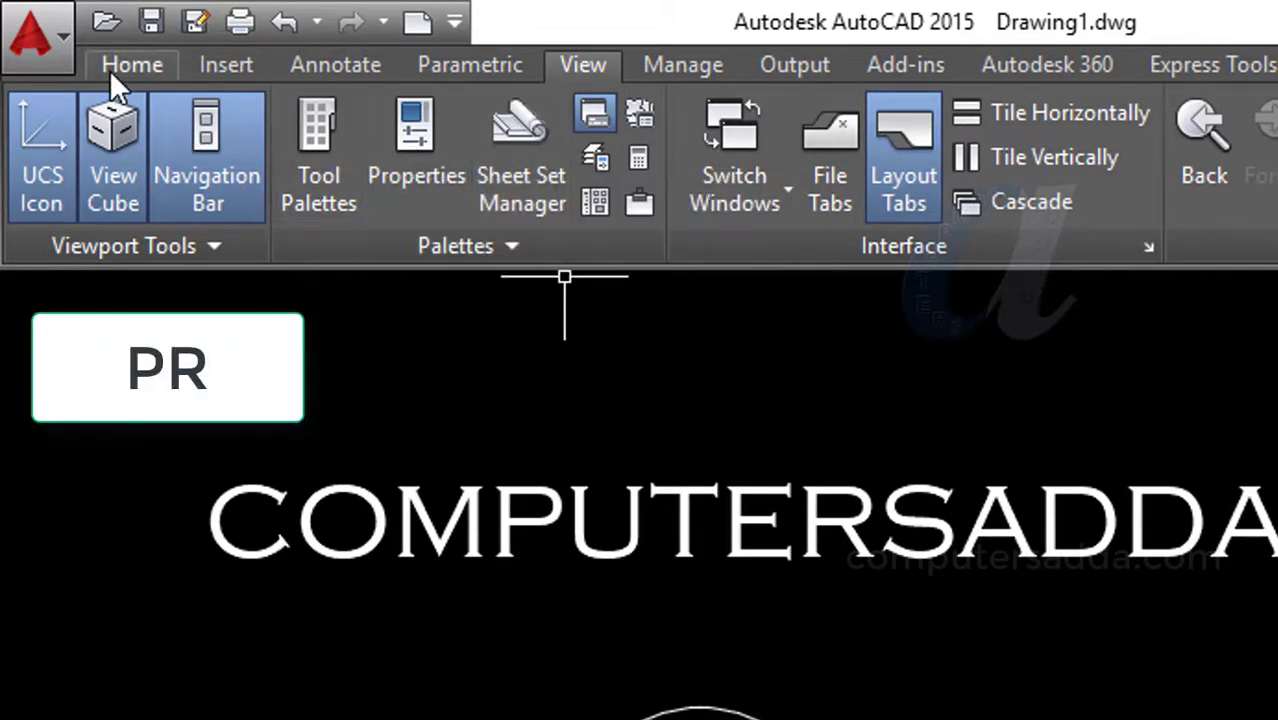
click(109, 69)
Step: Open the Properties palette, float it on the right, and select the circle
text(PUTE)
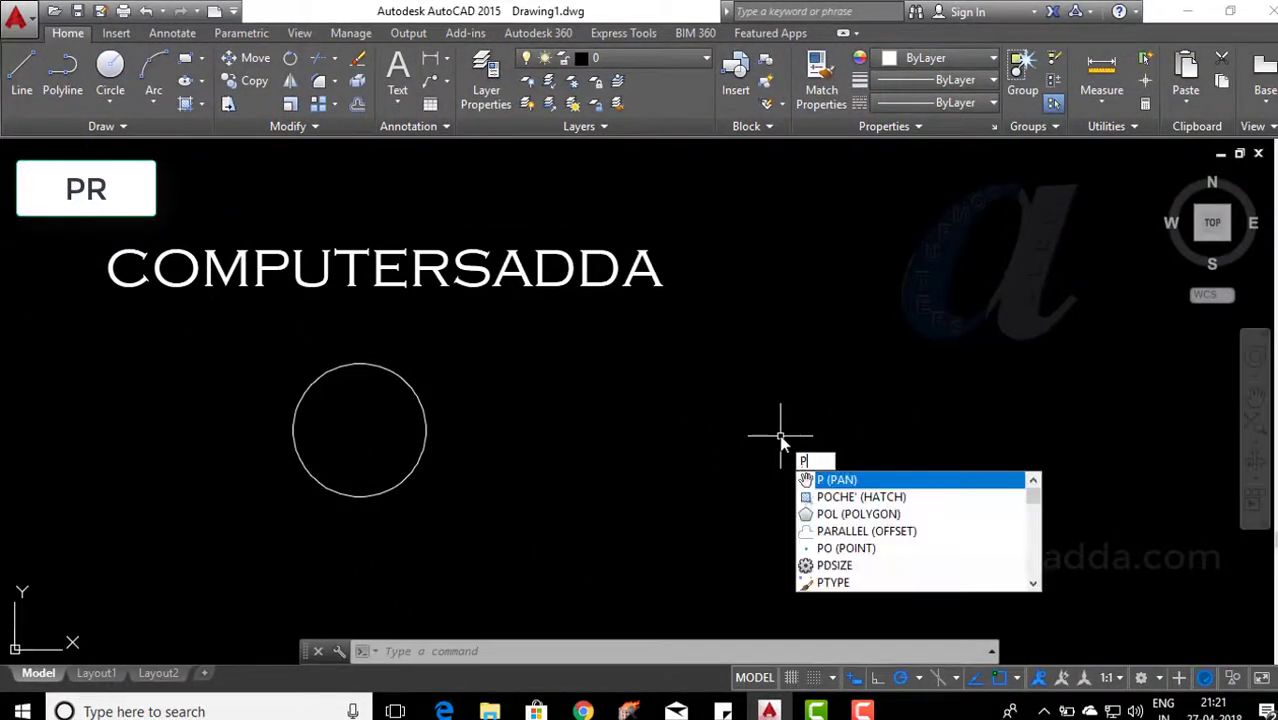
text(R)
key(Return)
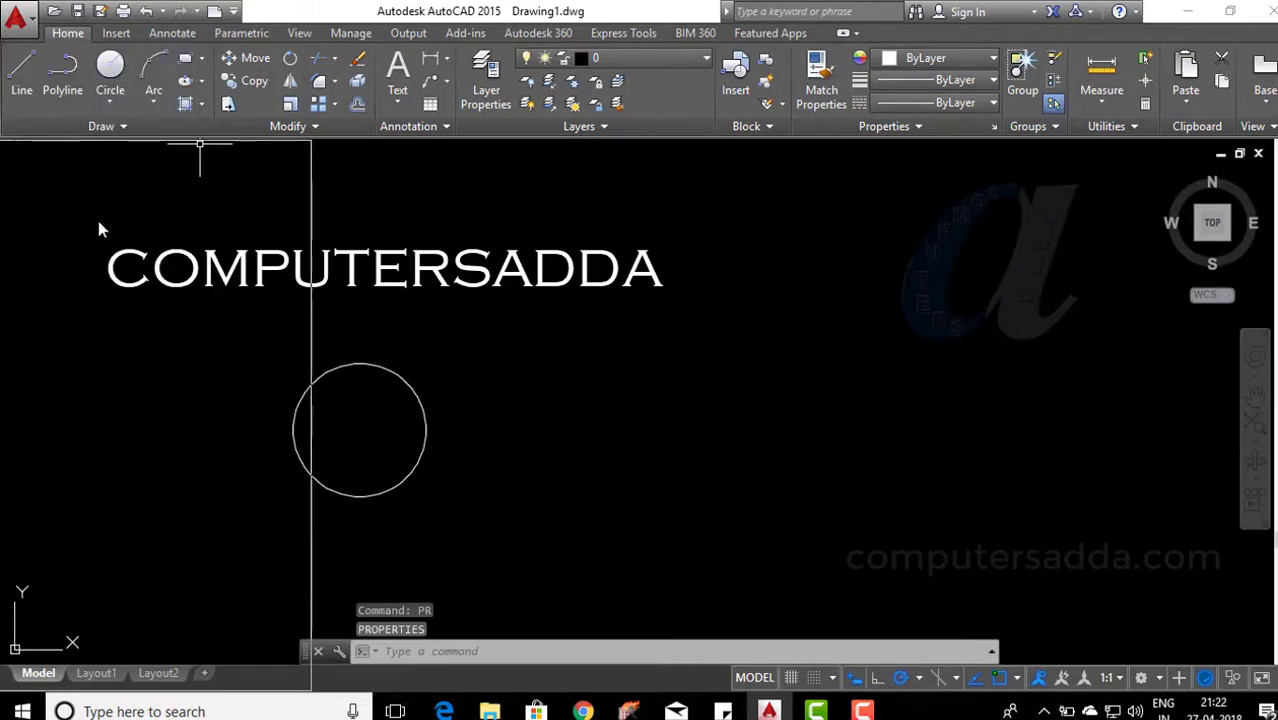
drag(98, 229, 792, 312)
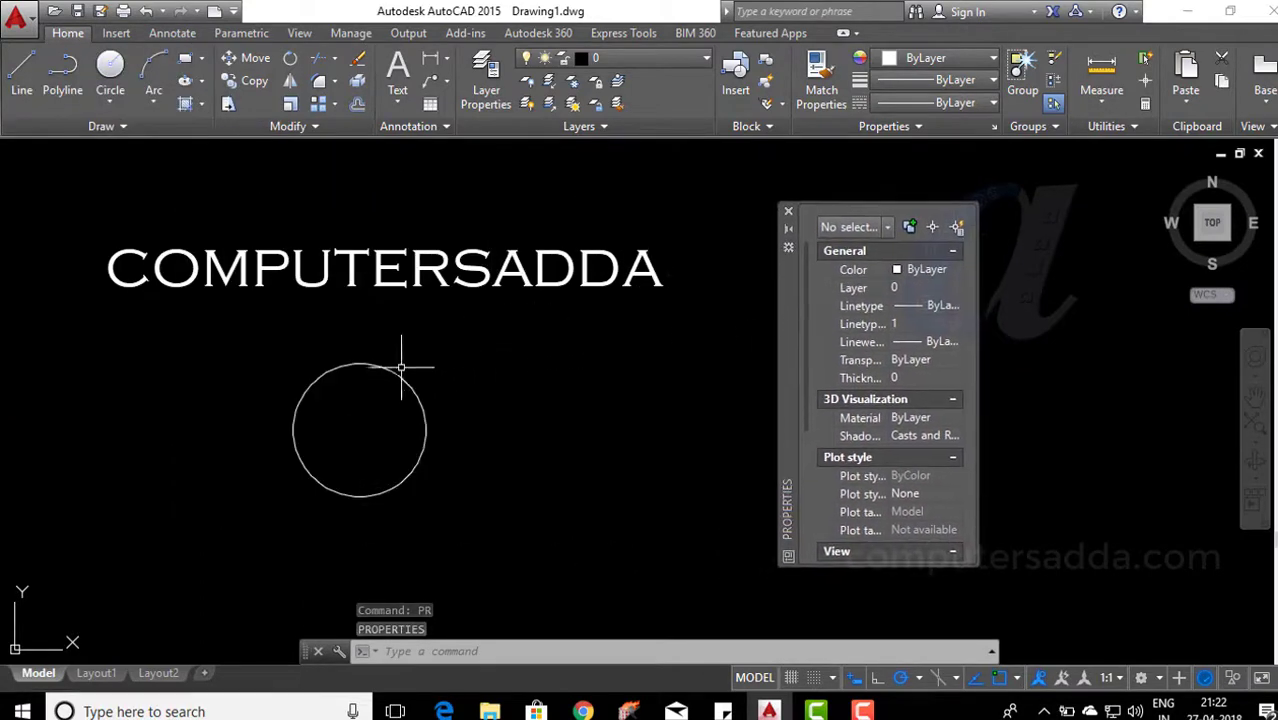
click(338, 367)
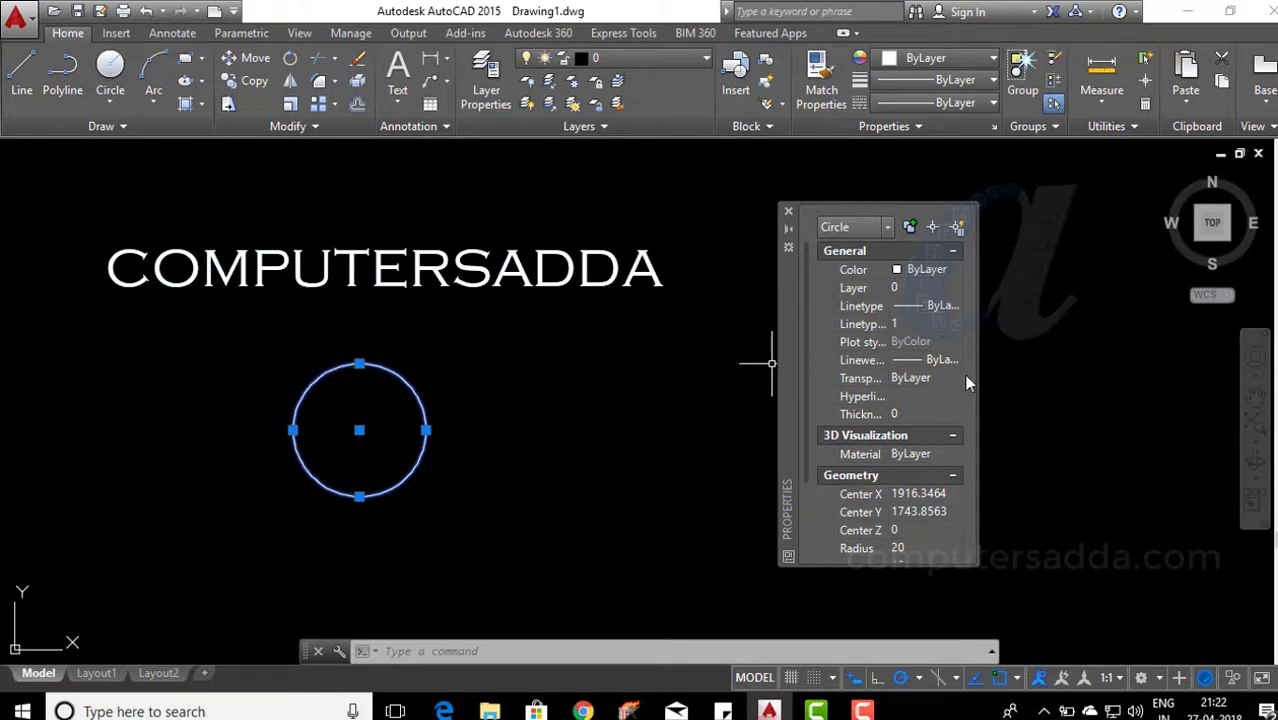
Step: Change the circle's radius to 30 in the Properties palette
scroll(876, 500, down, 3)
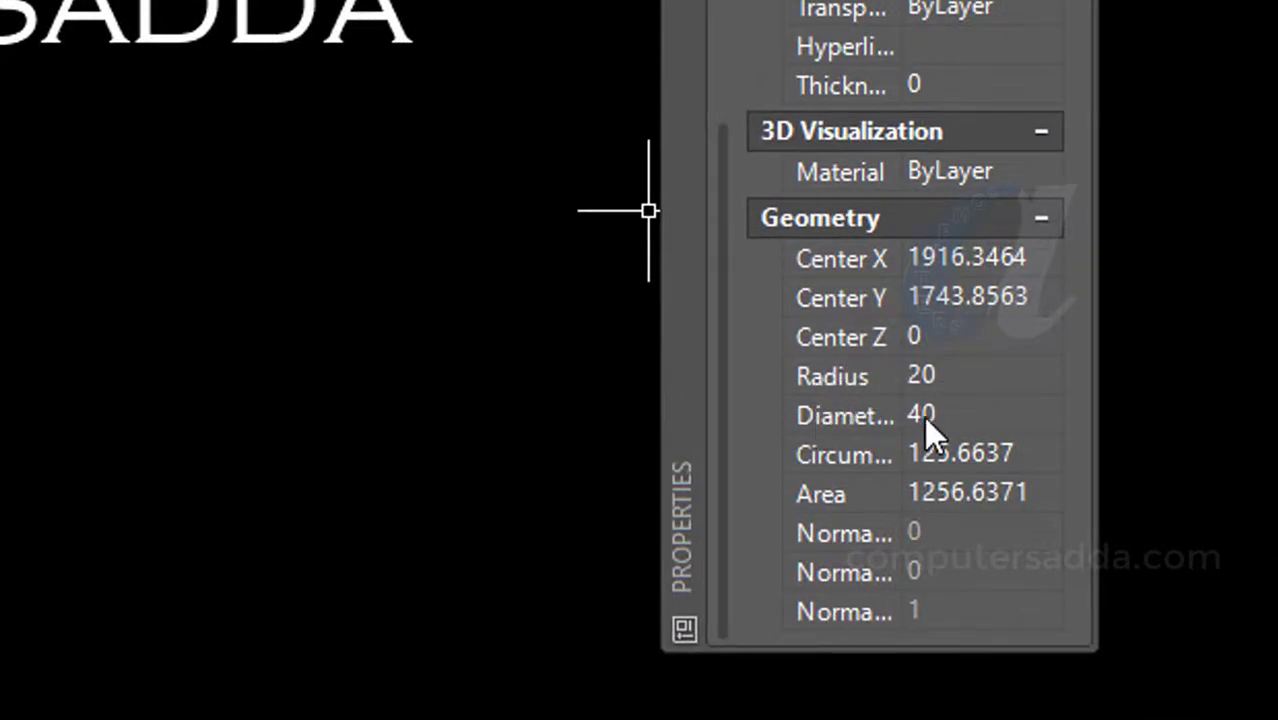
click(940, 378)
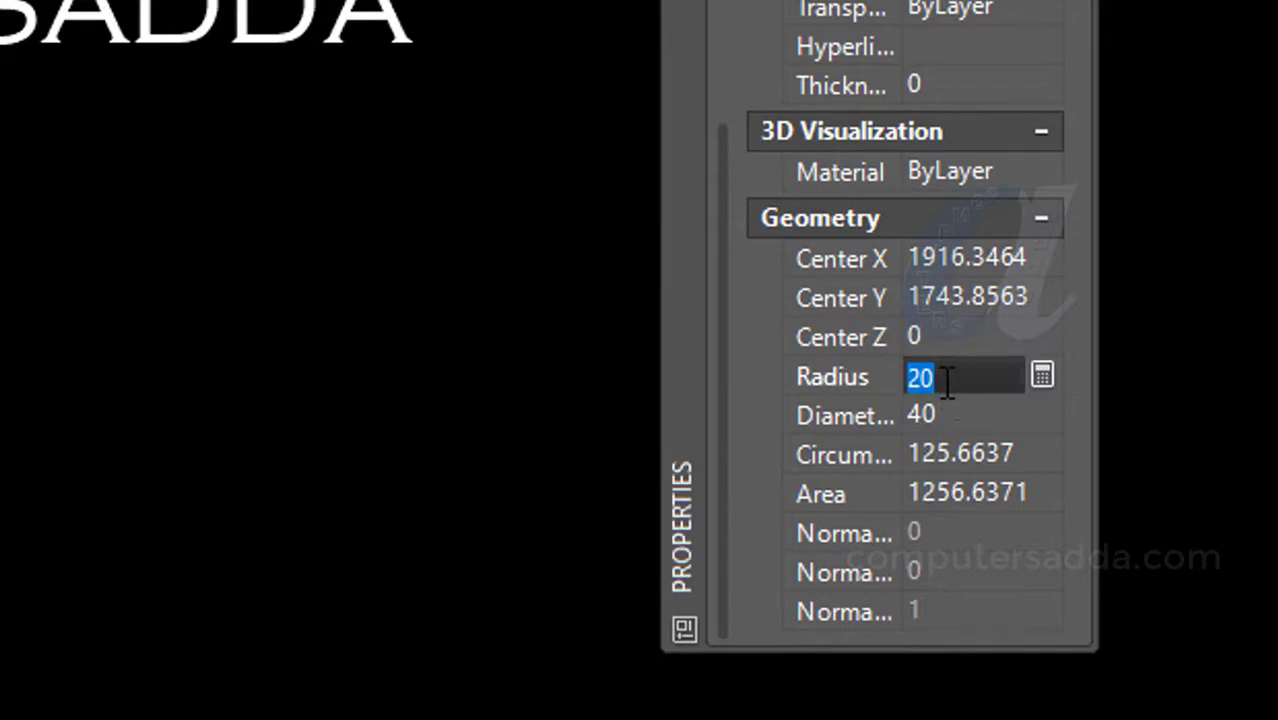
text(30)
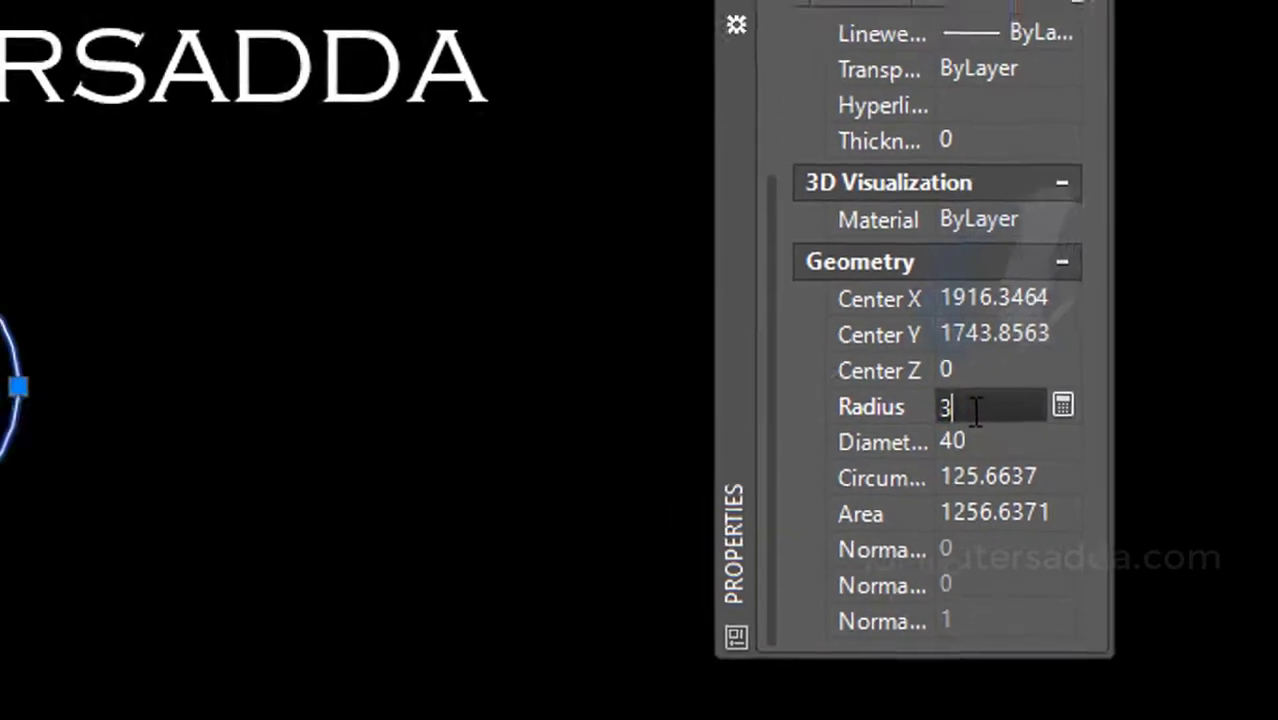
key(Tab)
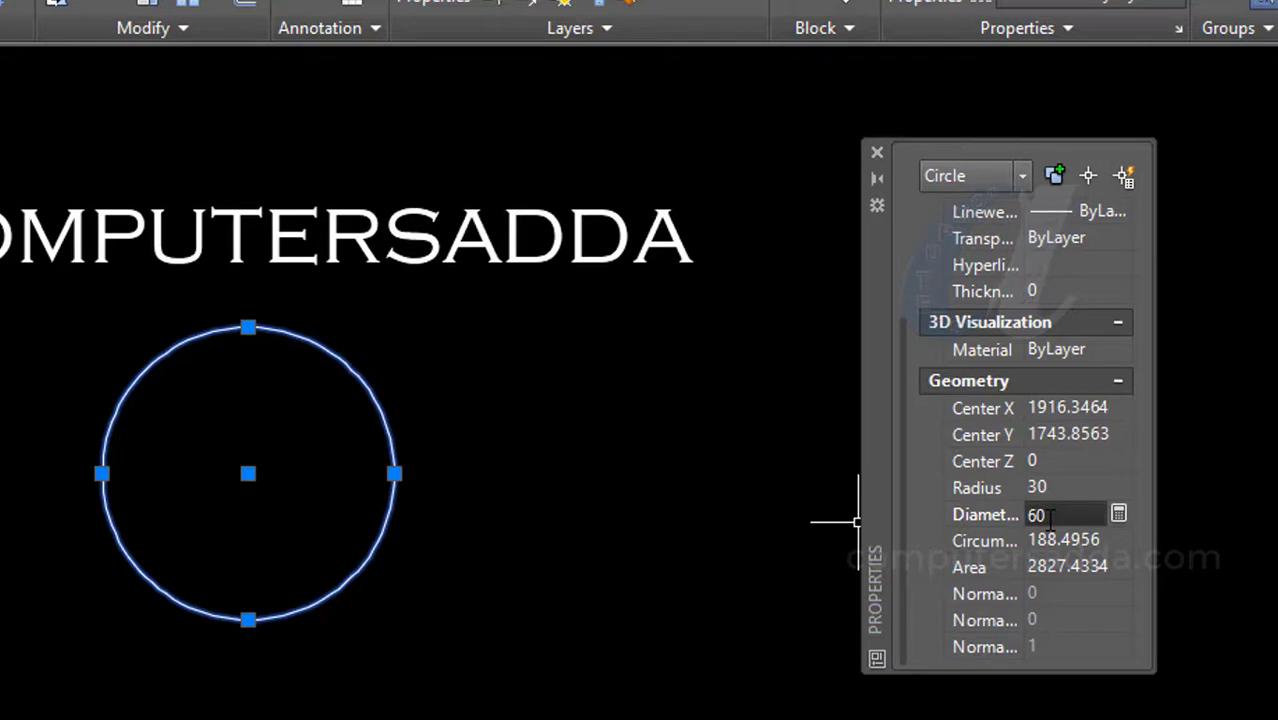
Step: Colour the circle red, deselect it, and select the COMPUTERSADDA text
scroll(1008, 405, up, 3)
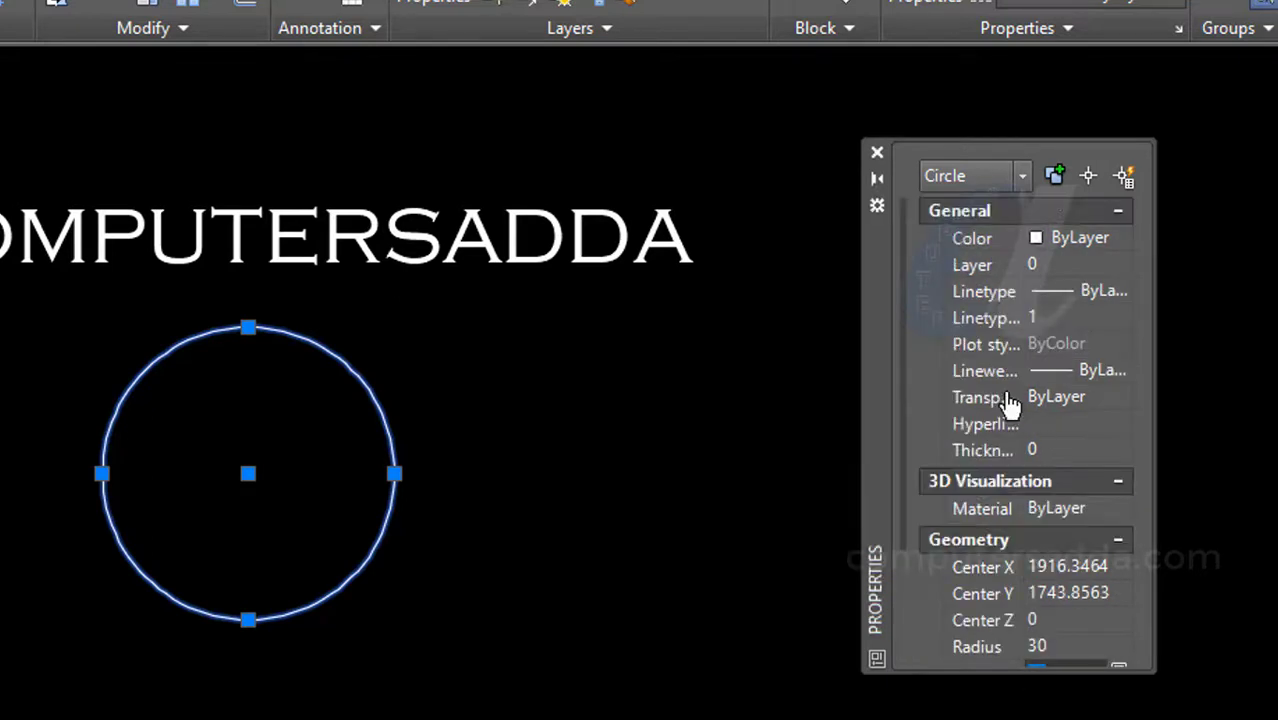
click(1120, 240)
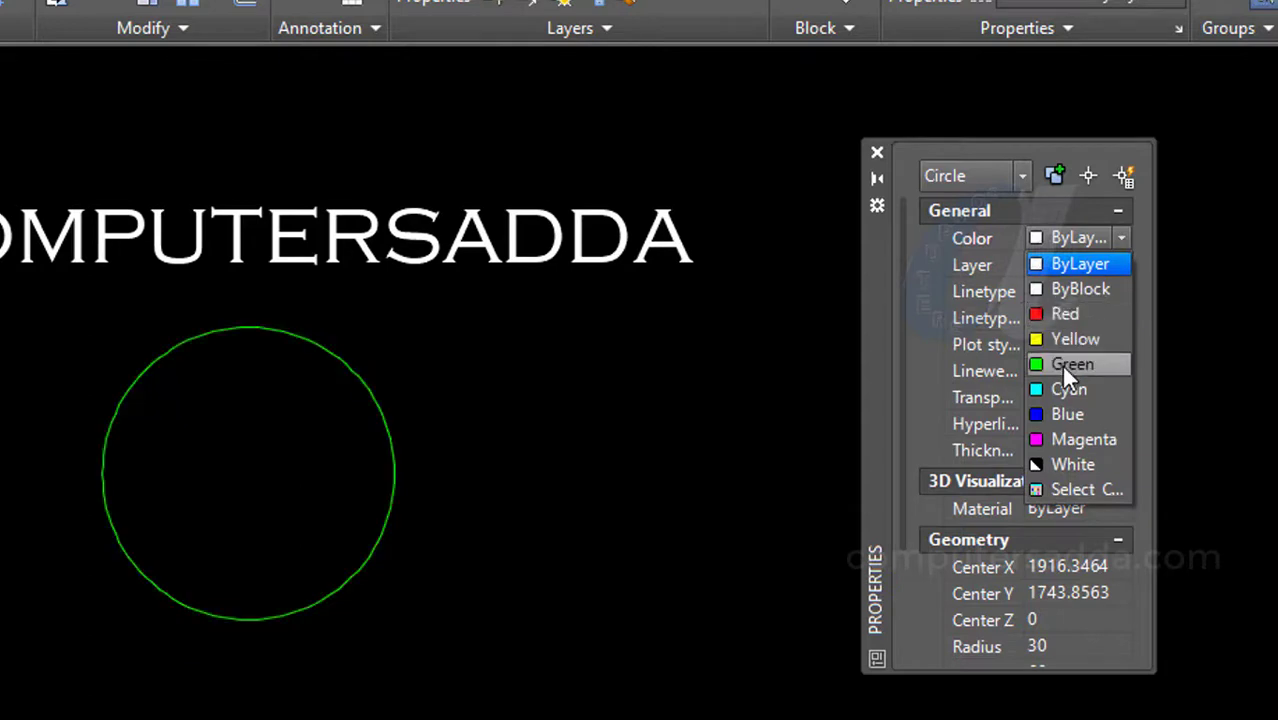
click(1070, 318)
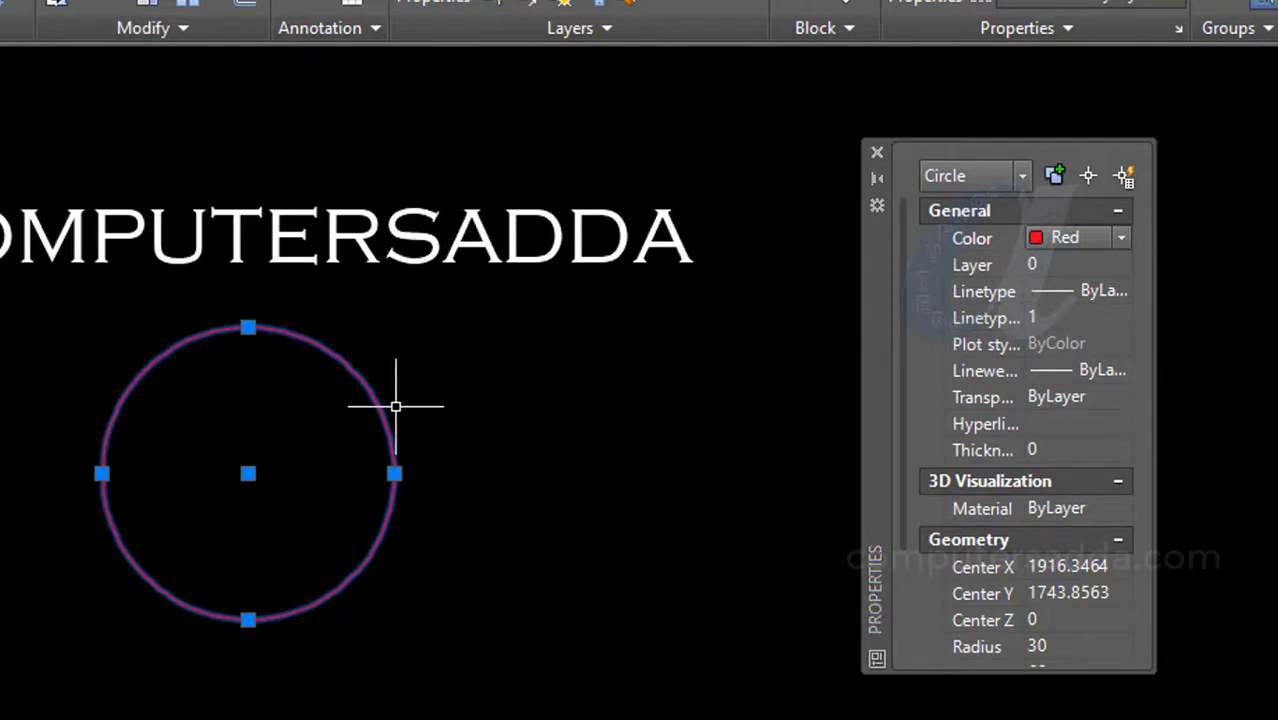
key(Escape)
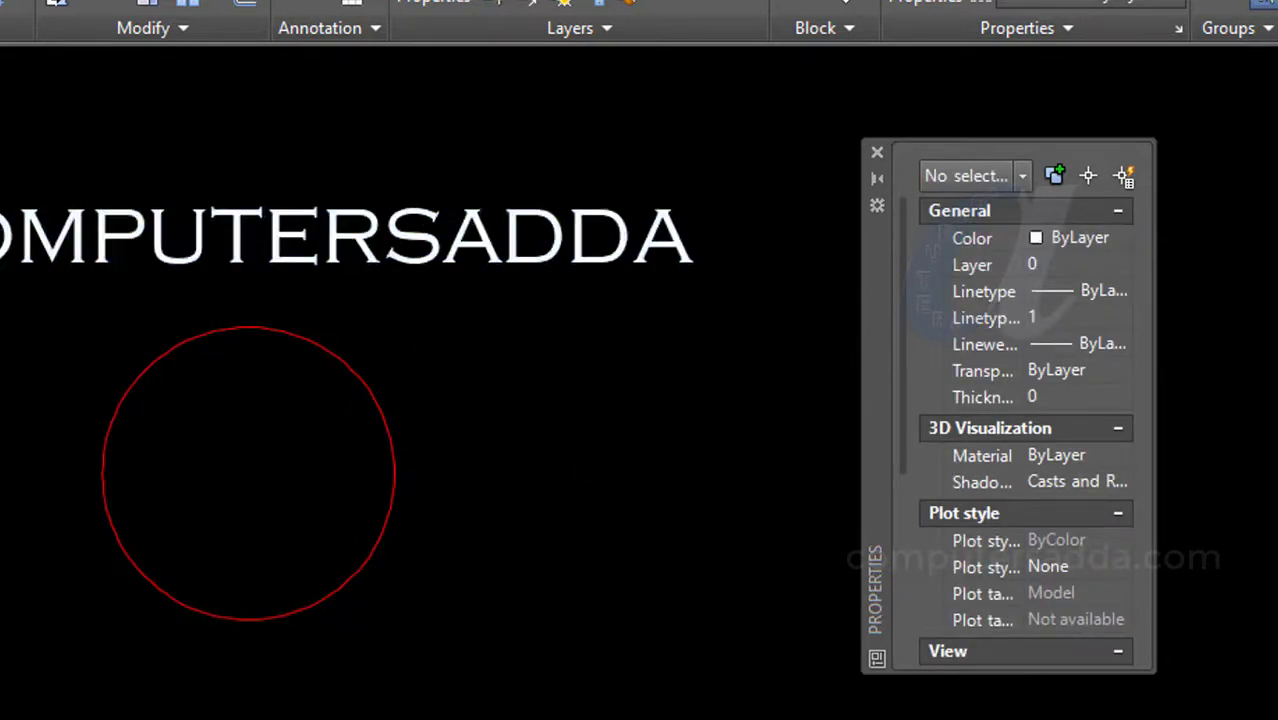
click(401, 218)
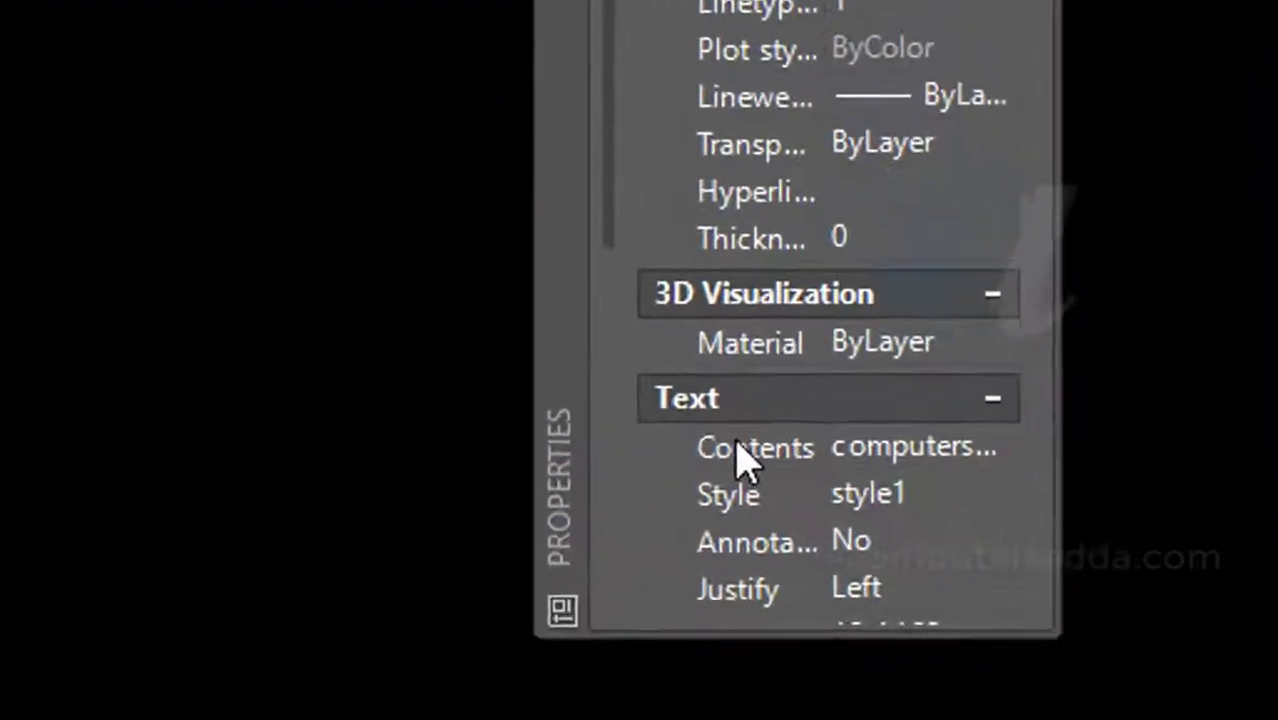
Step: Change the text's contents to 'computer education'
click(893, 458)
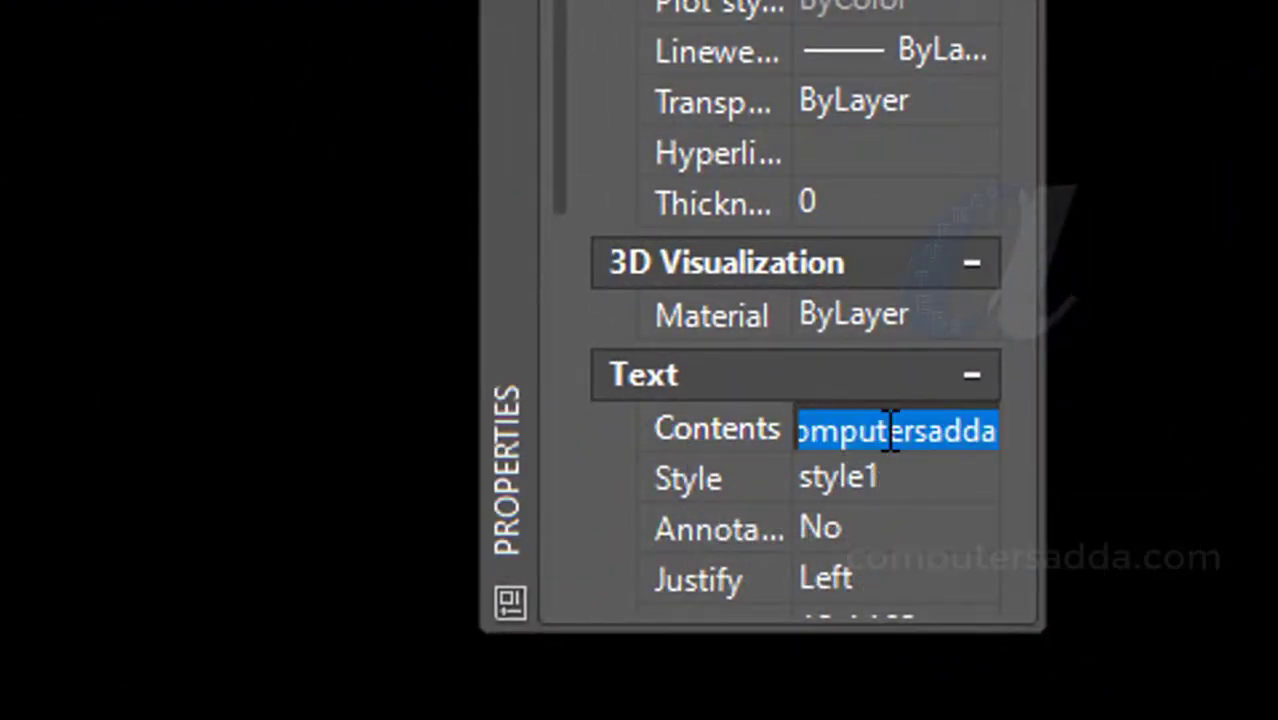
text(computer)
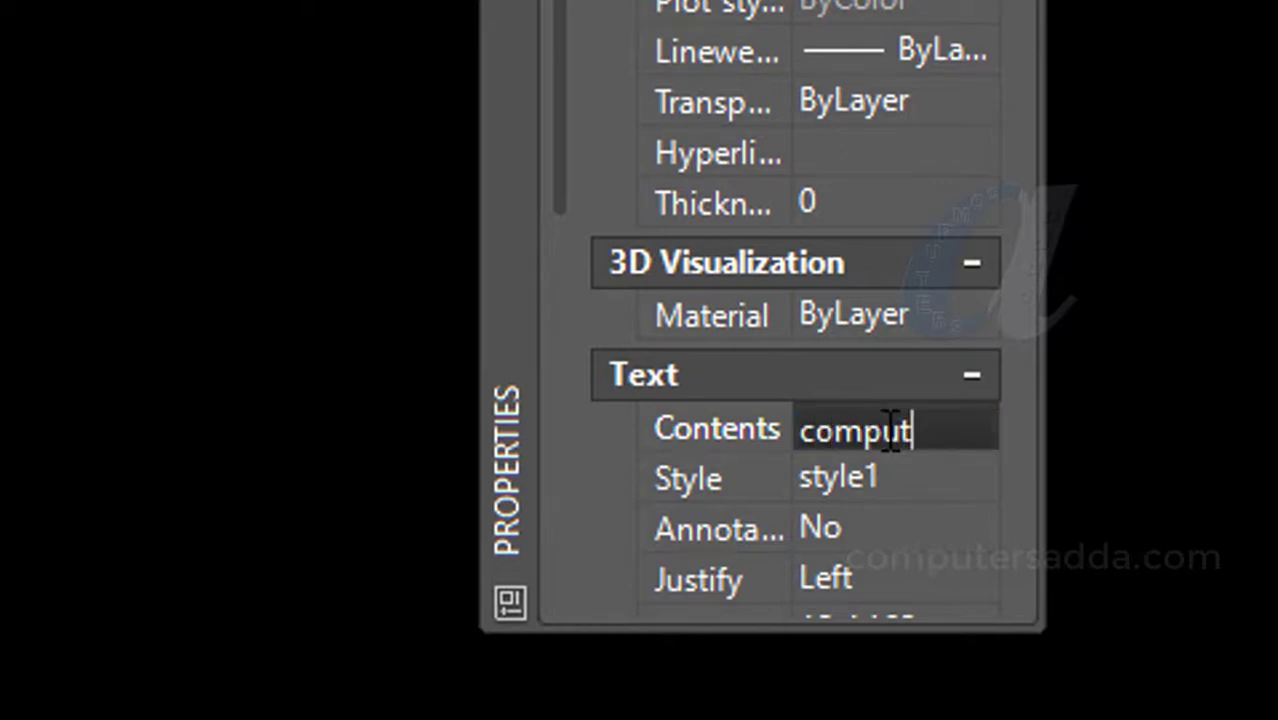
text( edu)
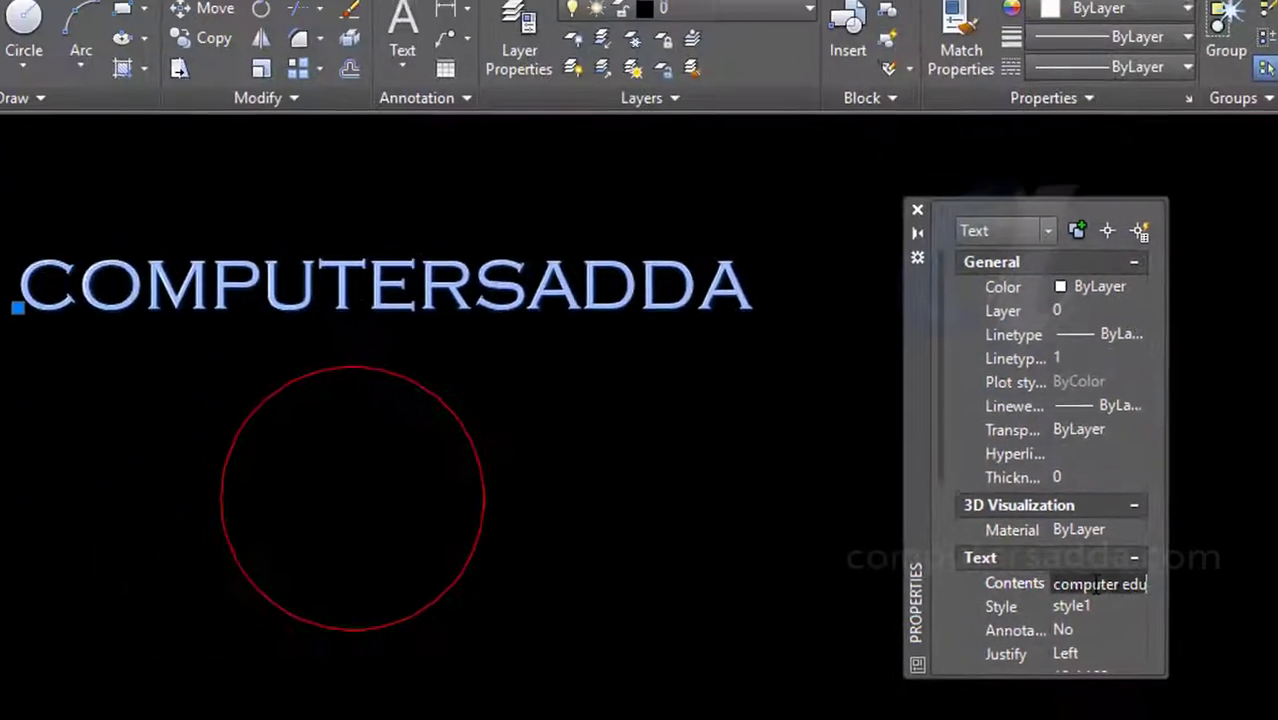
text(cation)
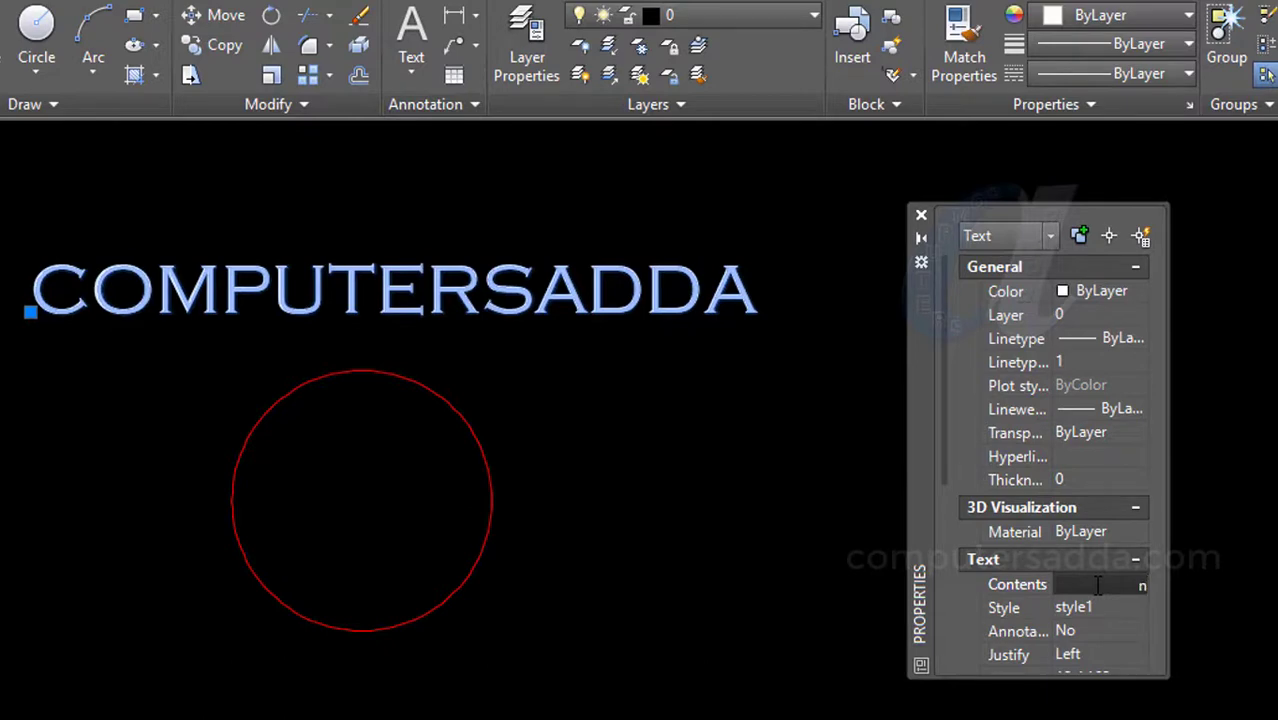
key(Return)
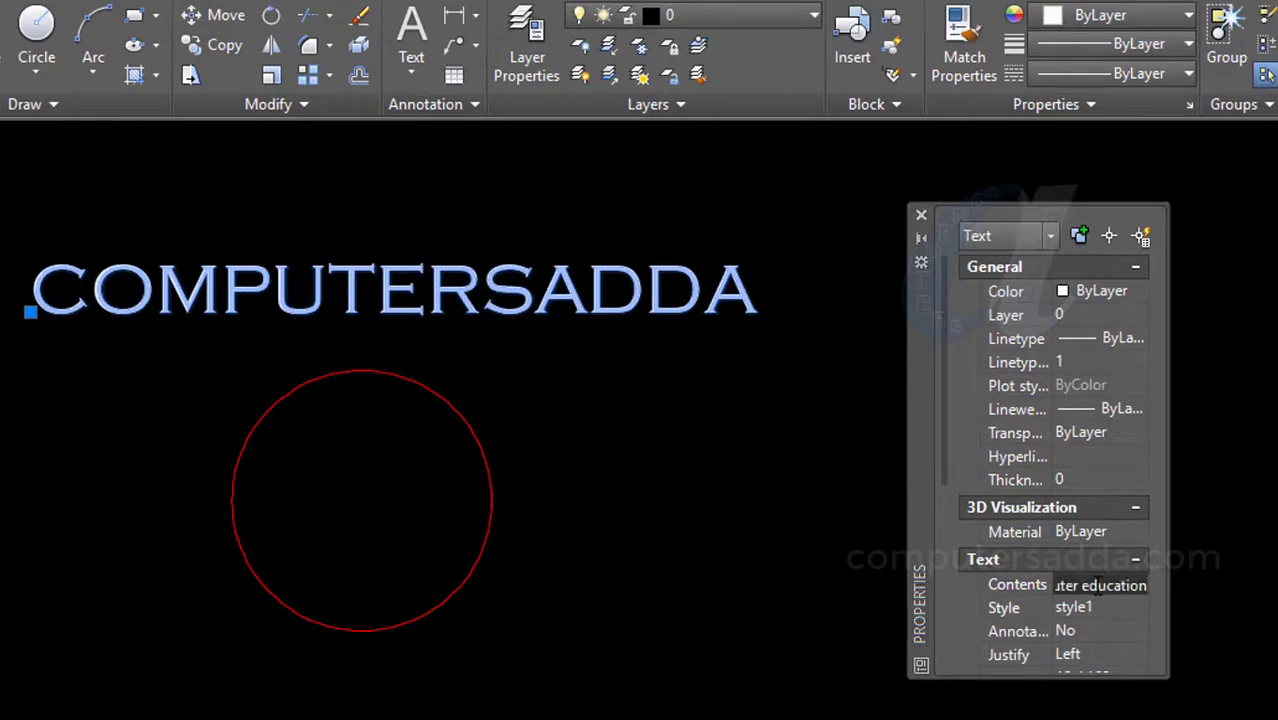
Step: Move the palette aside and set the text's colour to green
drag(911, 344, 1053, 347)
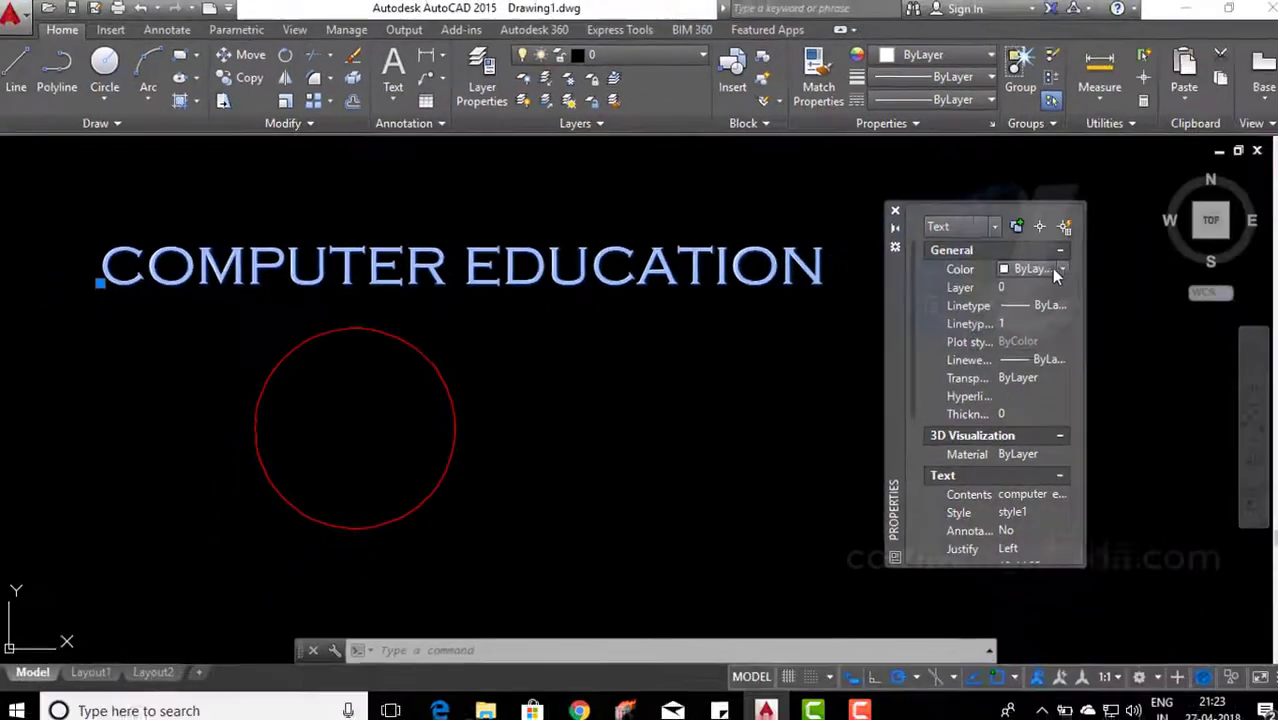
click(1244, 293)
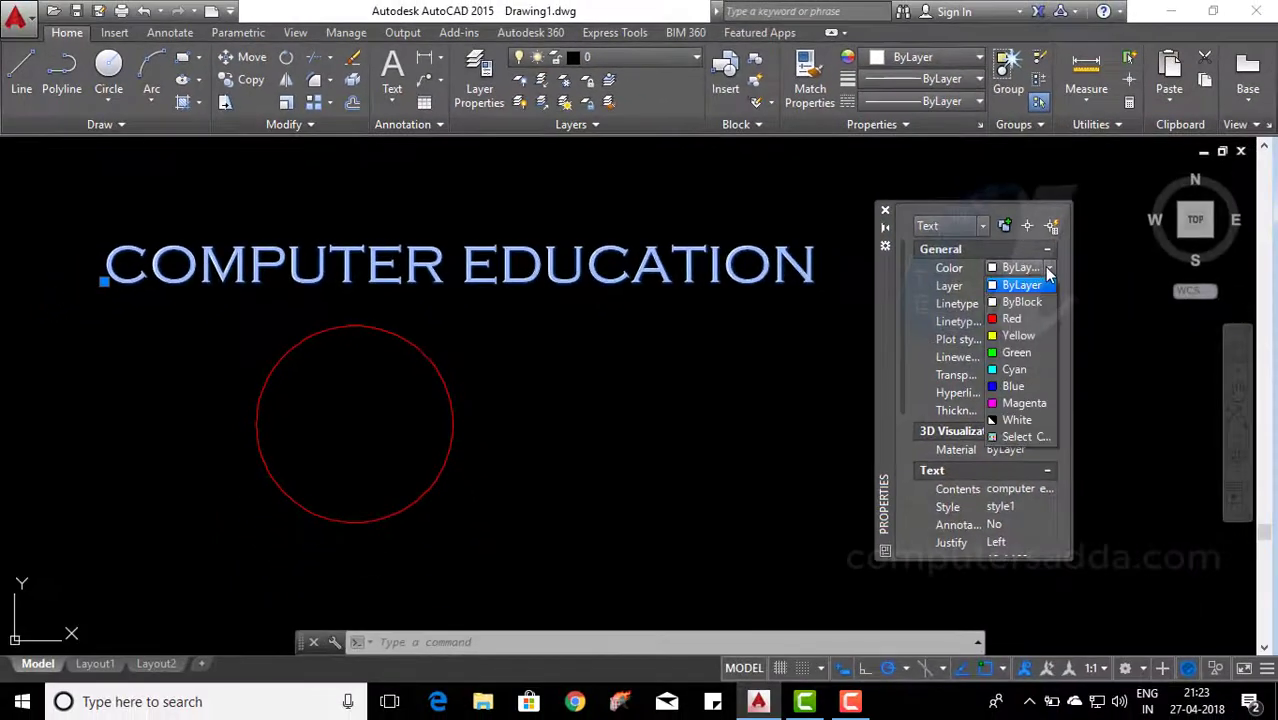
click(1012, 355)
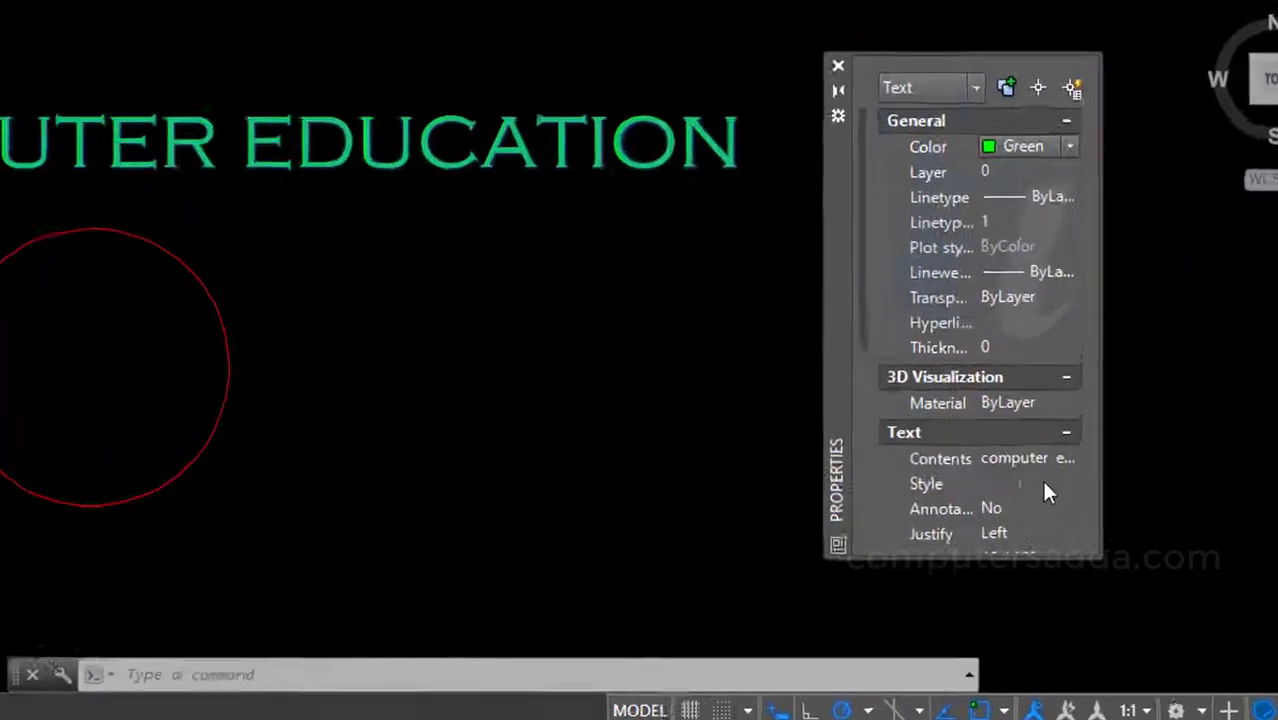
click(1000, 507)
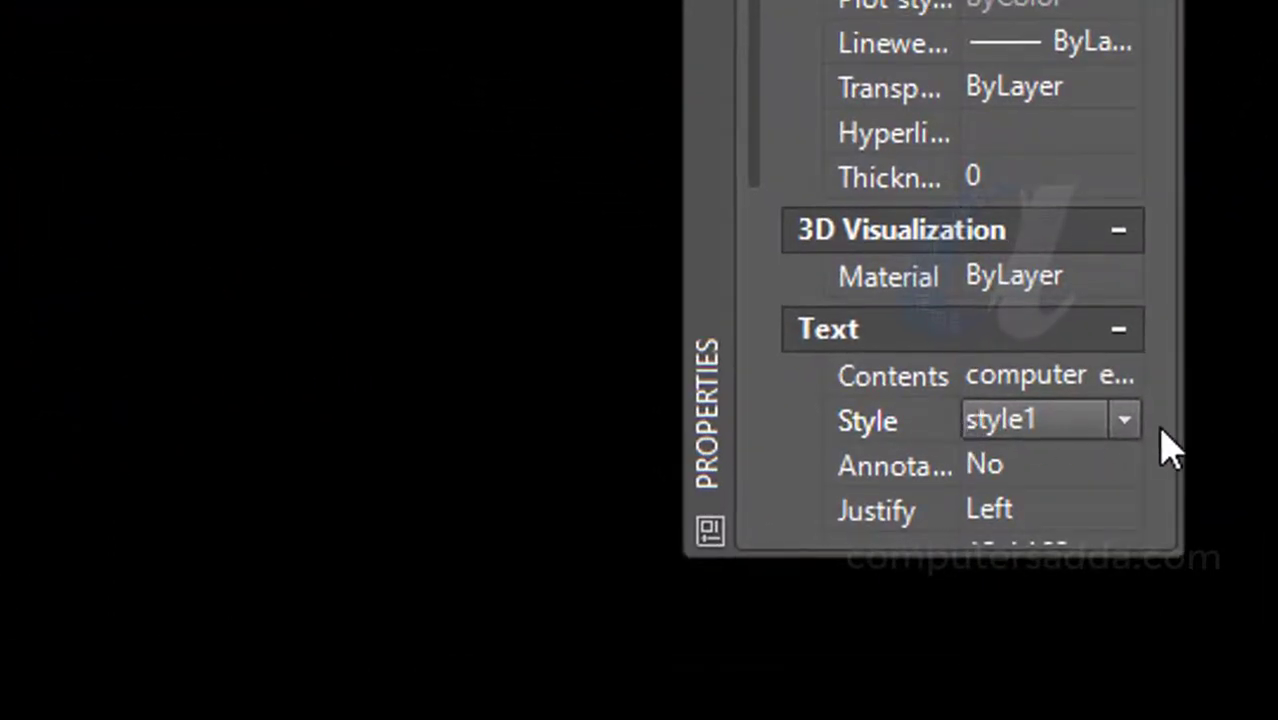
Step: Give the green 'computer education' text style3 and height 20, then close Properties
click(1123, 424)
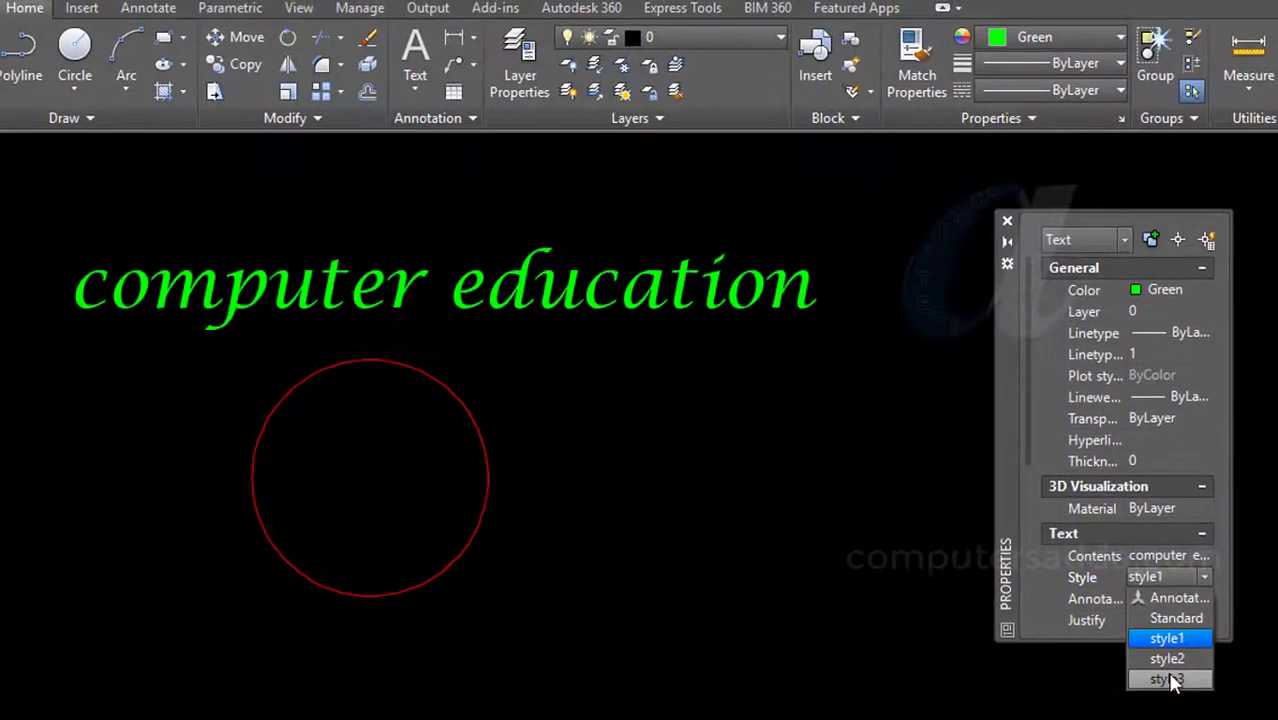
click(1168, 679)
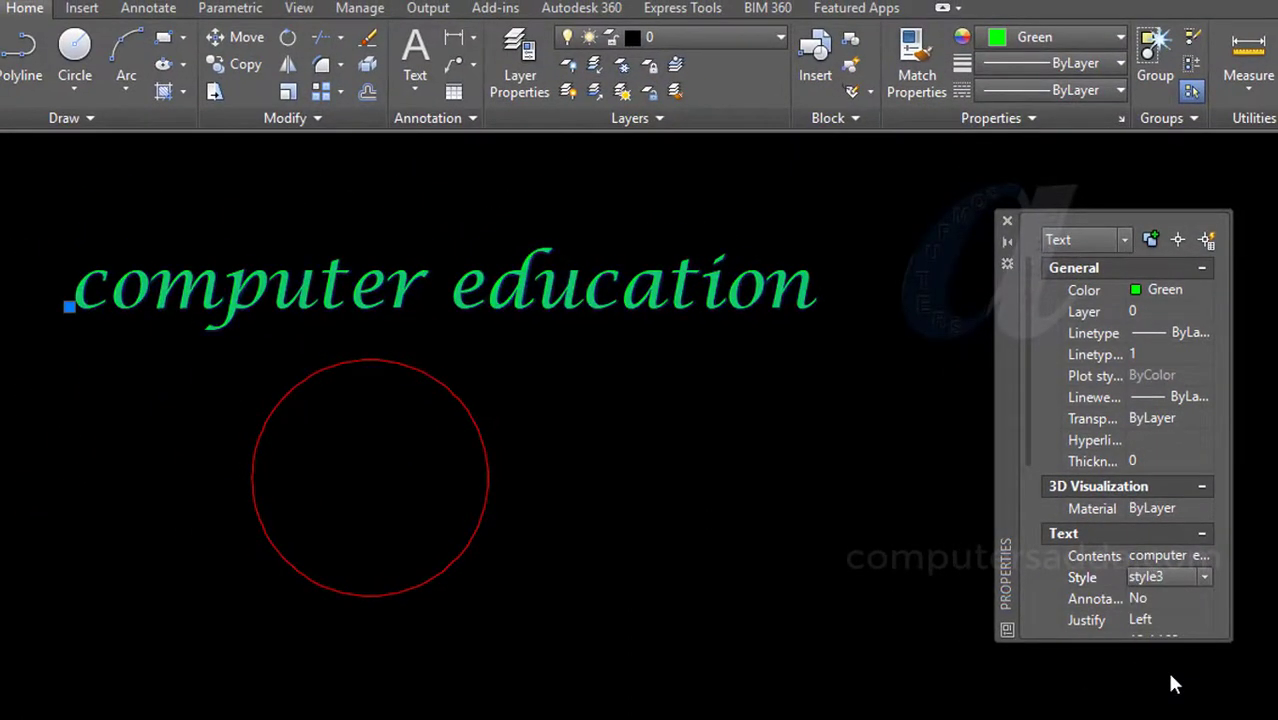
scroll(1165, 625, down, 1)
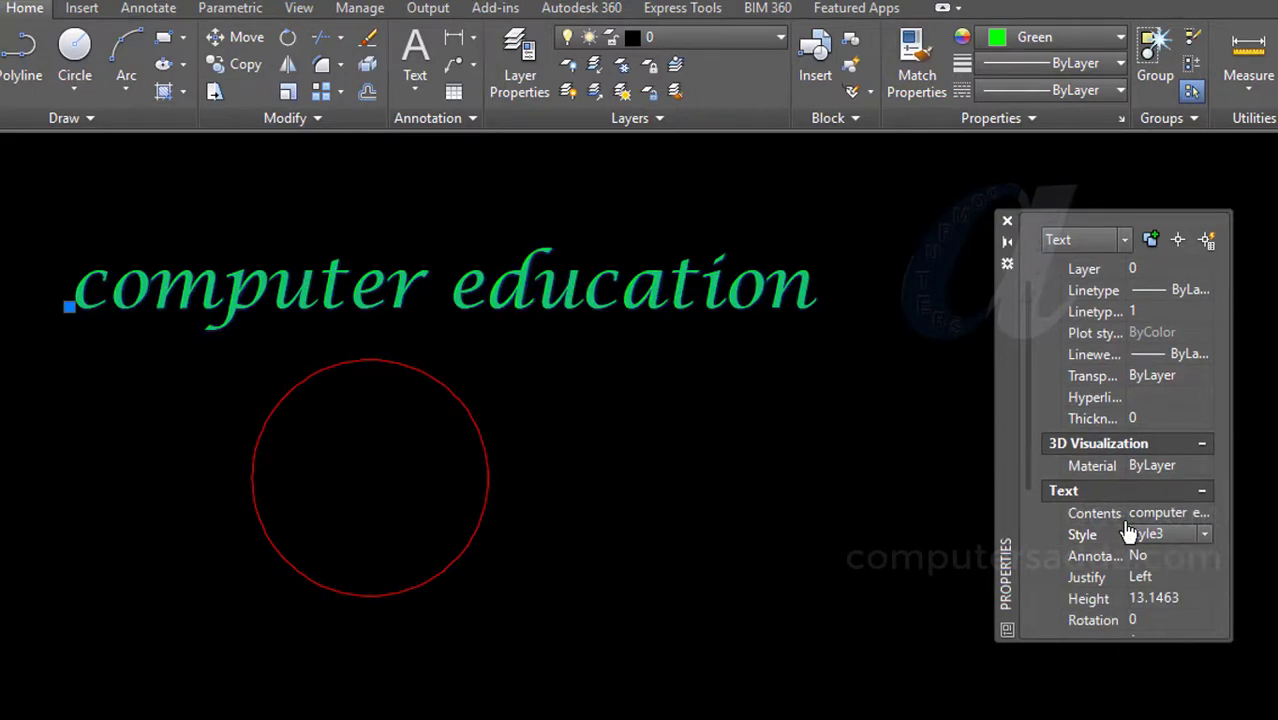
click(1160, 600)
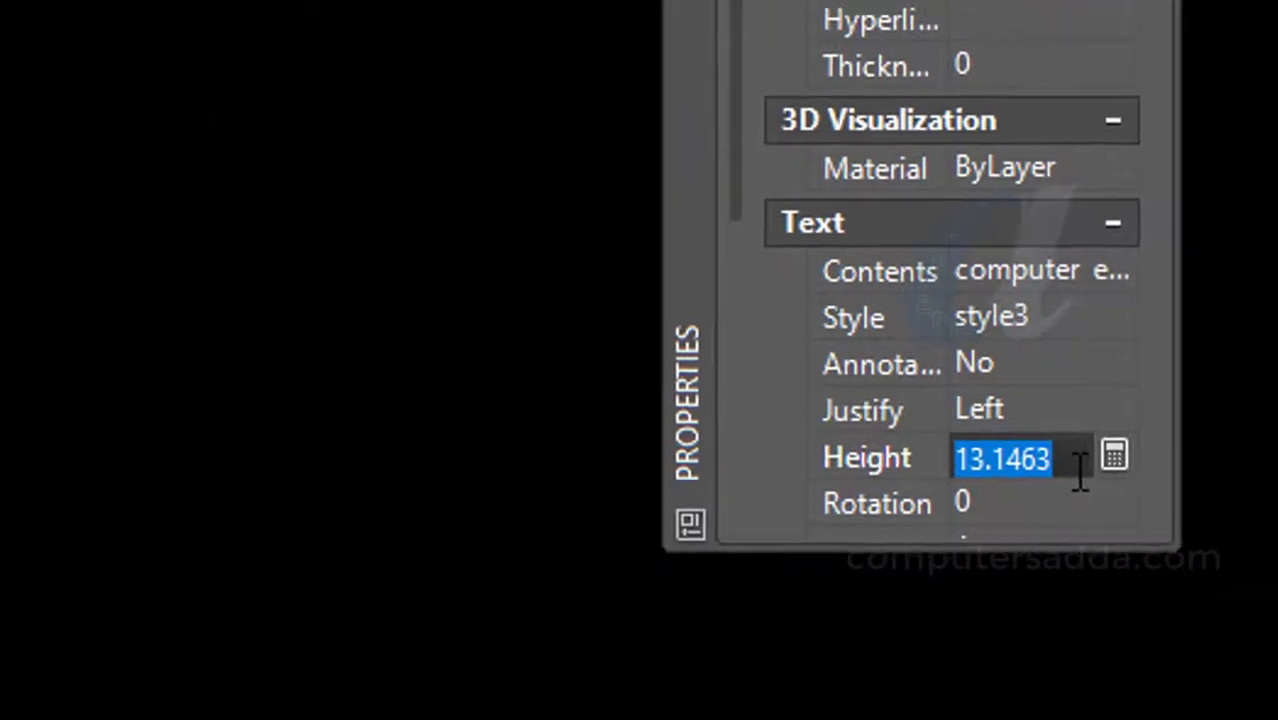
text(20)
click(1065, 482)
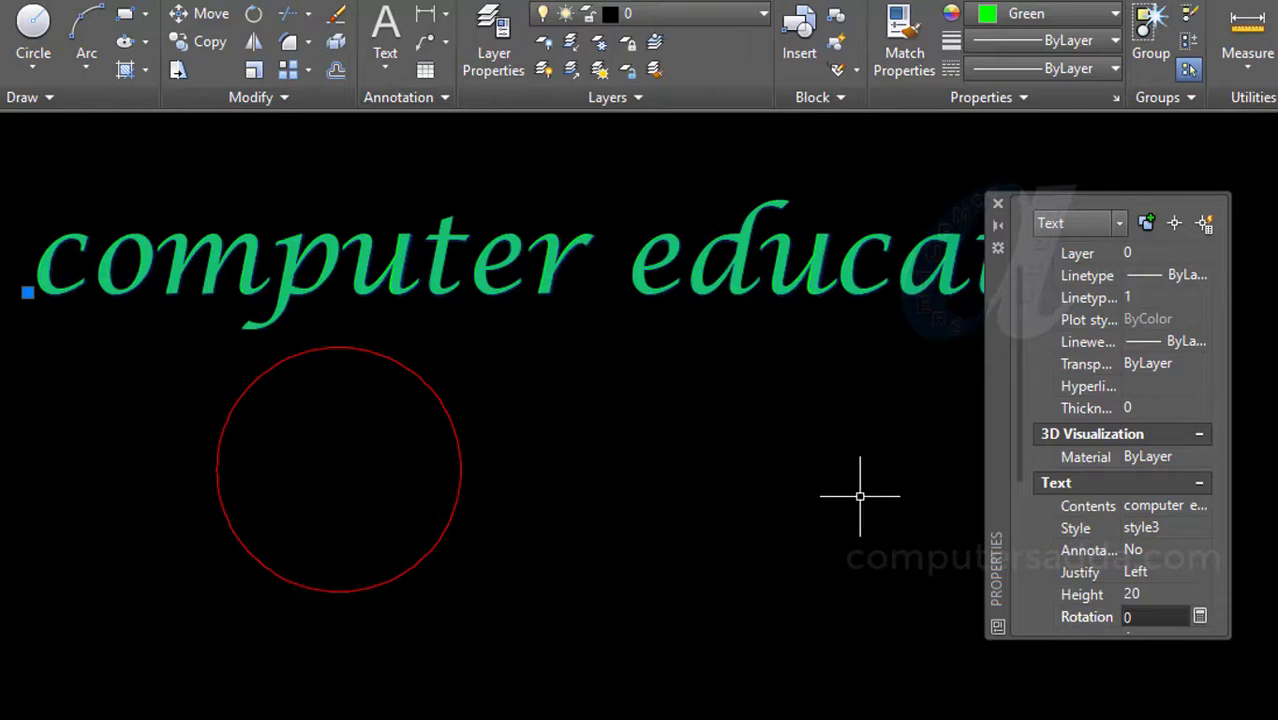
click(997, 204)
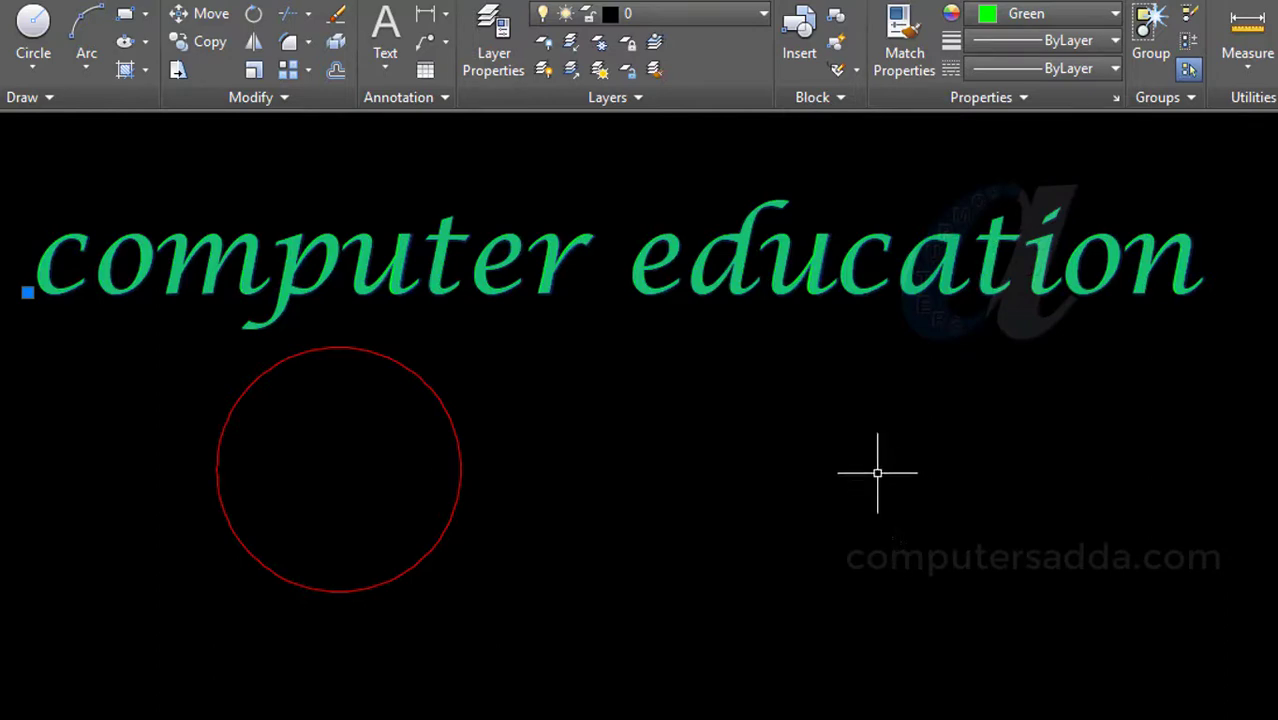
Step: Dimension the red circle's radius with DIMRADIUS, placing the R30 label outside it
mouse_move(688, 456)
middle_down()
mouse_move(710, 465)
mouse_move(844, 355)
middle_up()
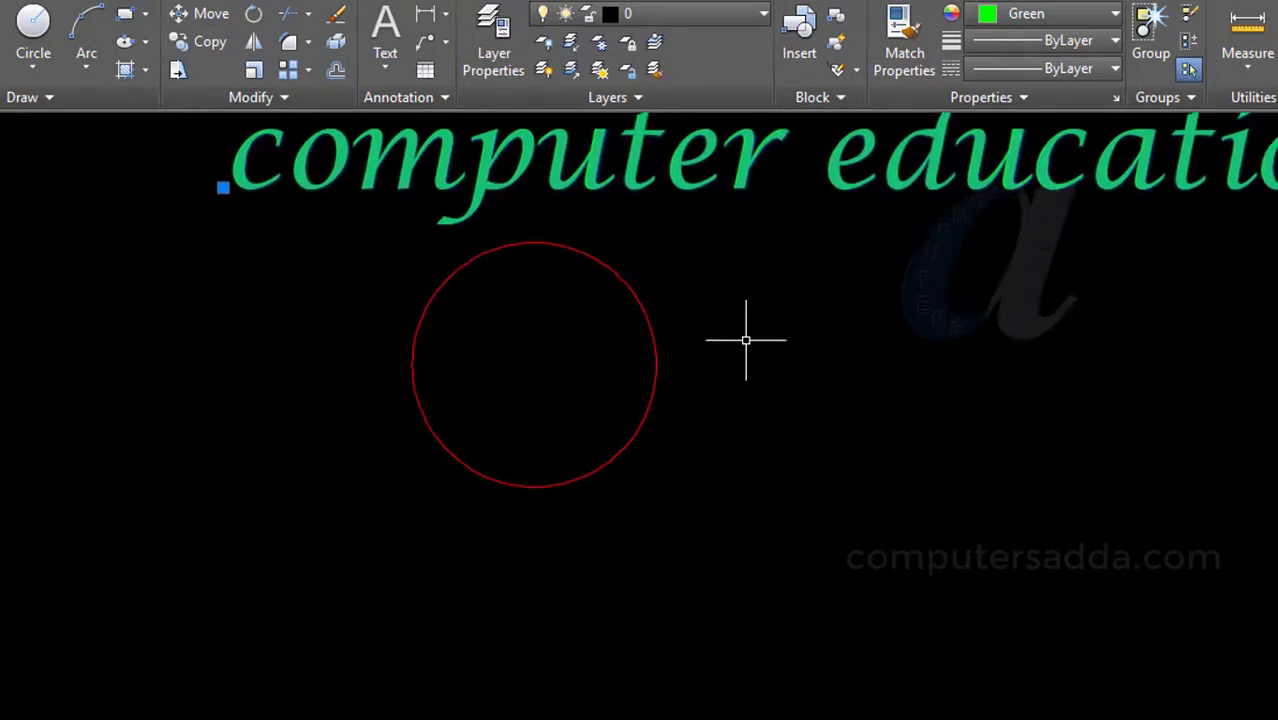
scroll(747, 337, up, 2)
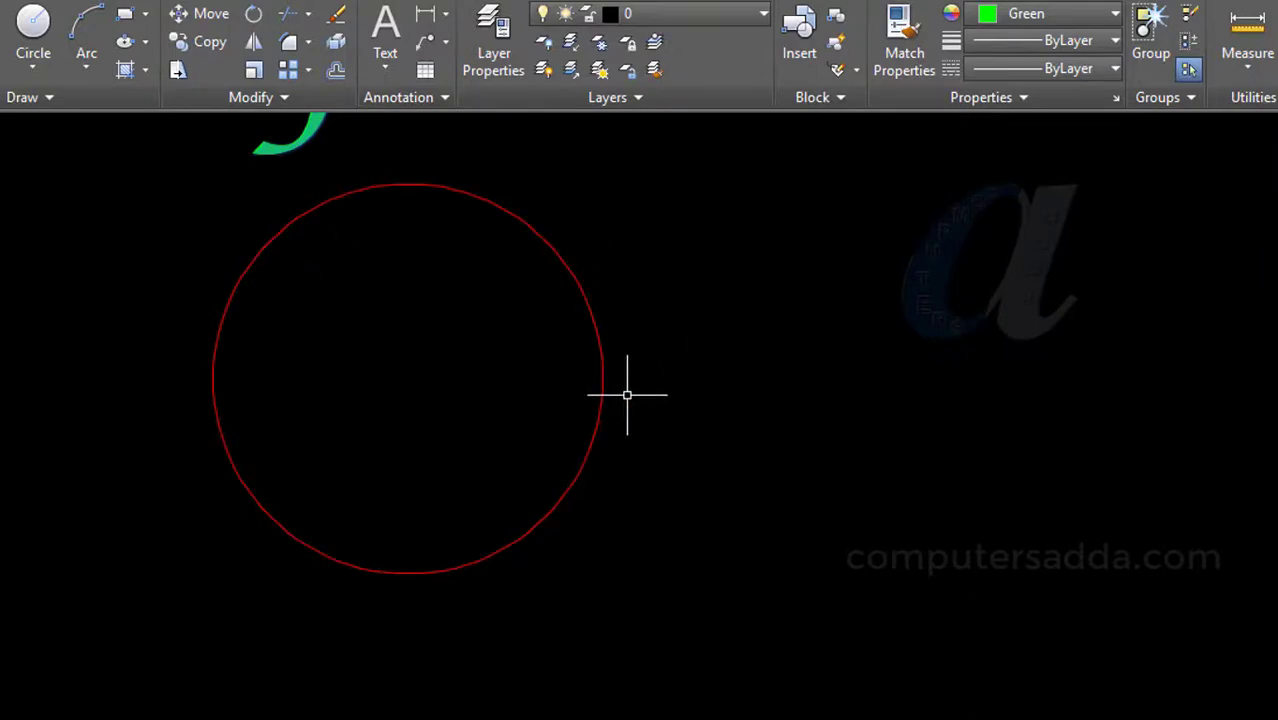
text(dra)
key(Return)
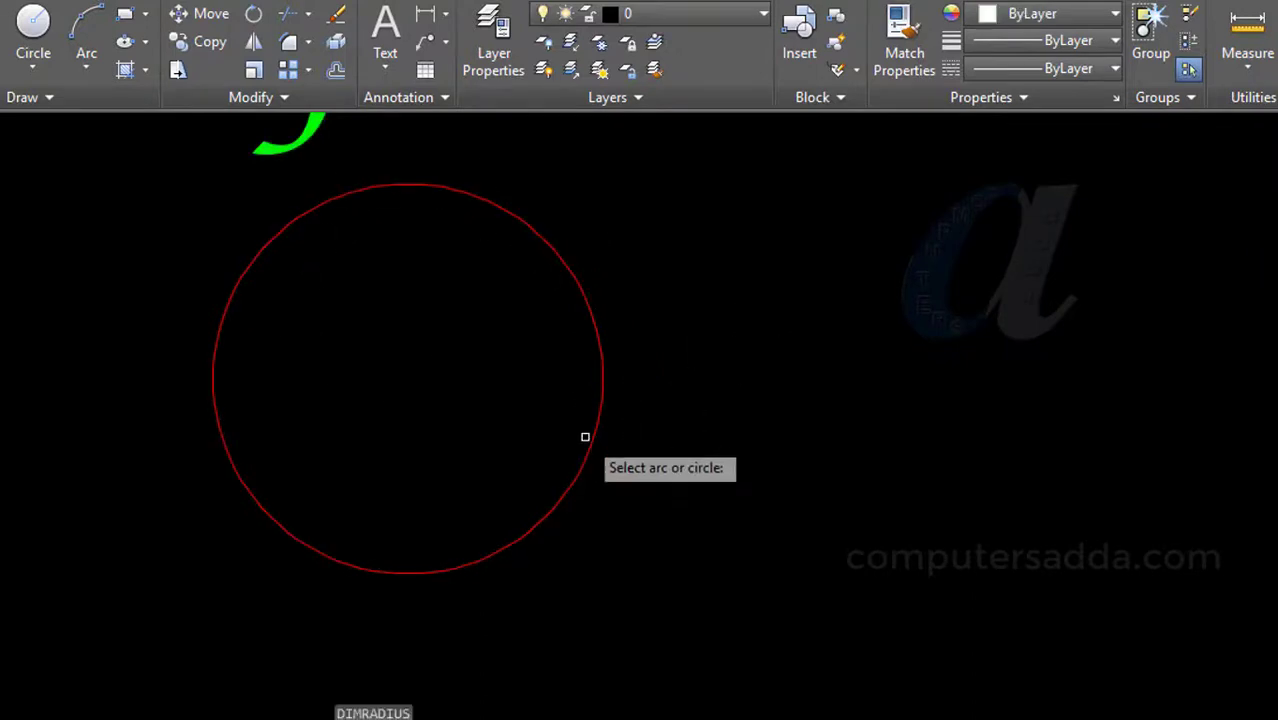
click(591, 440)
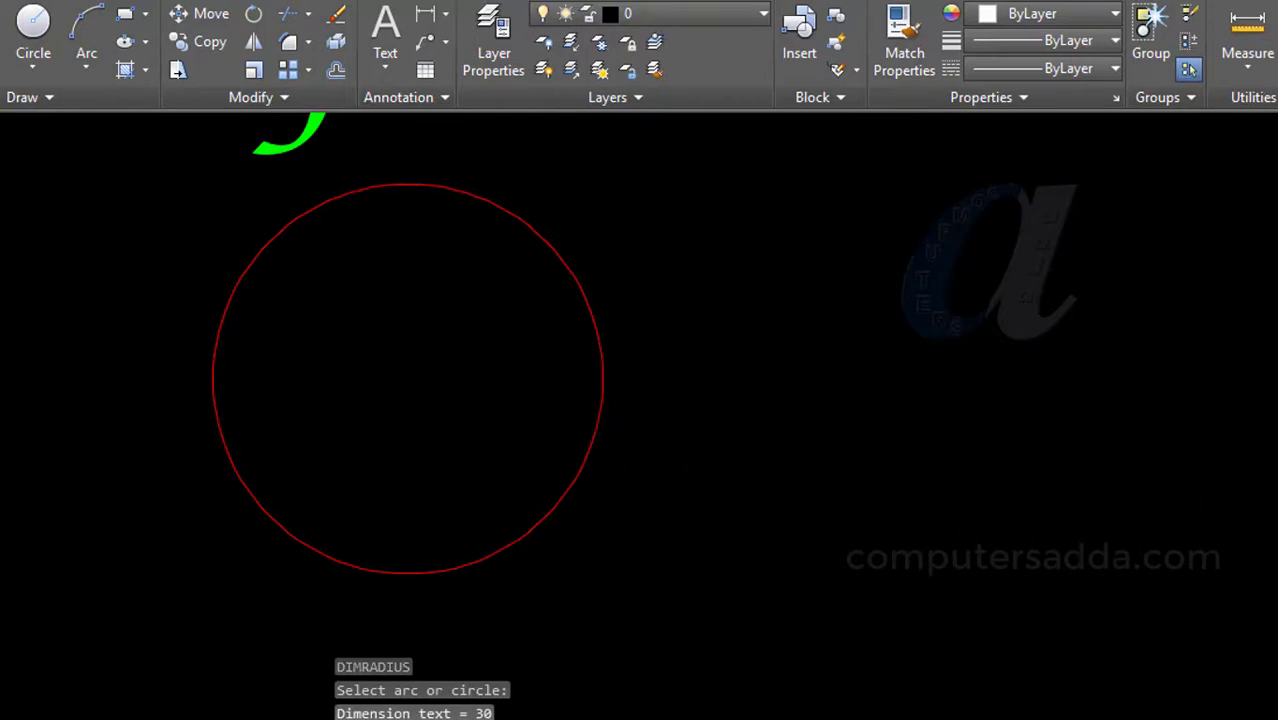
scroll(805, 450, up, 2)
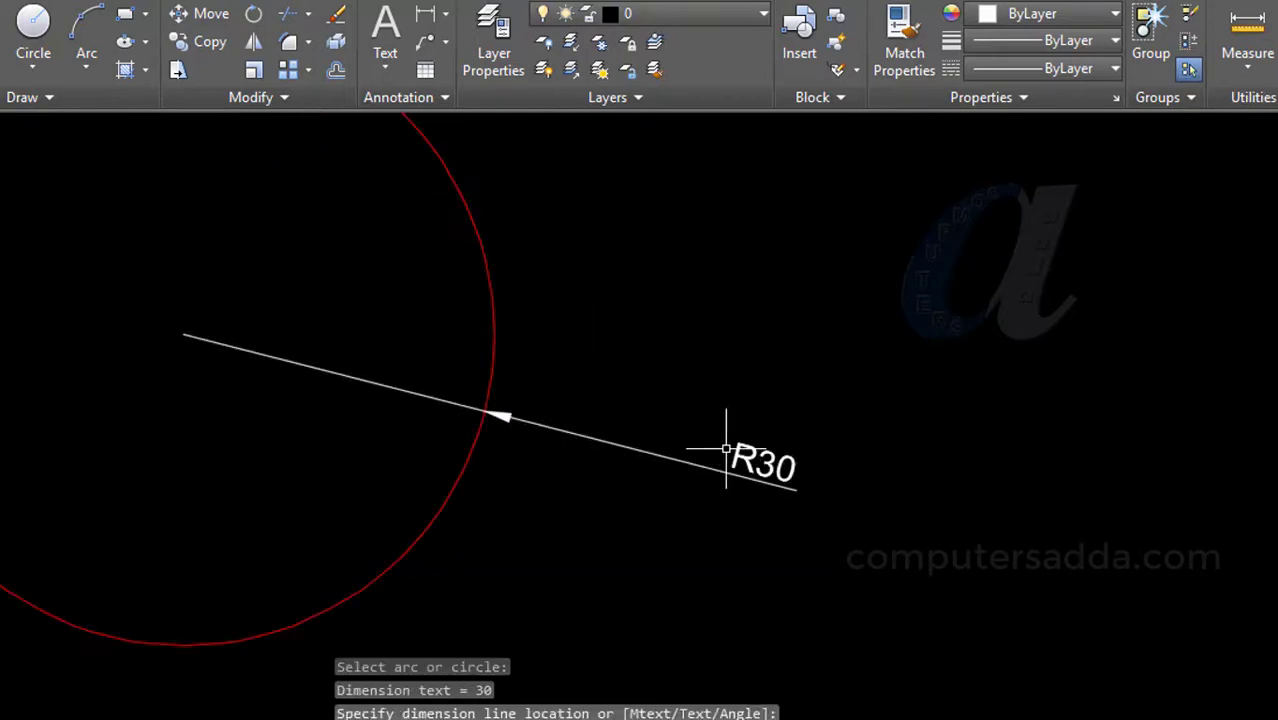
click(806, 476)
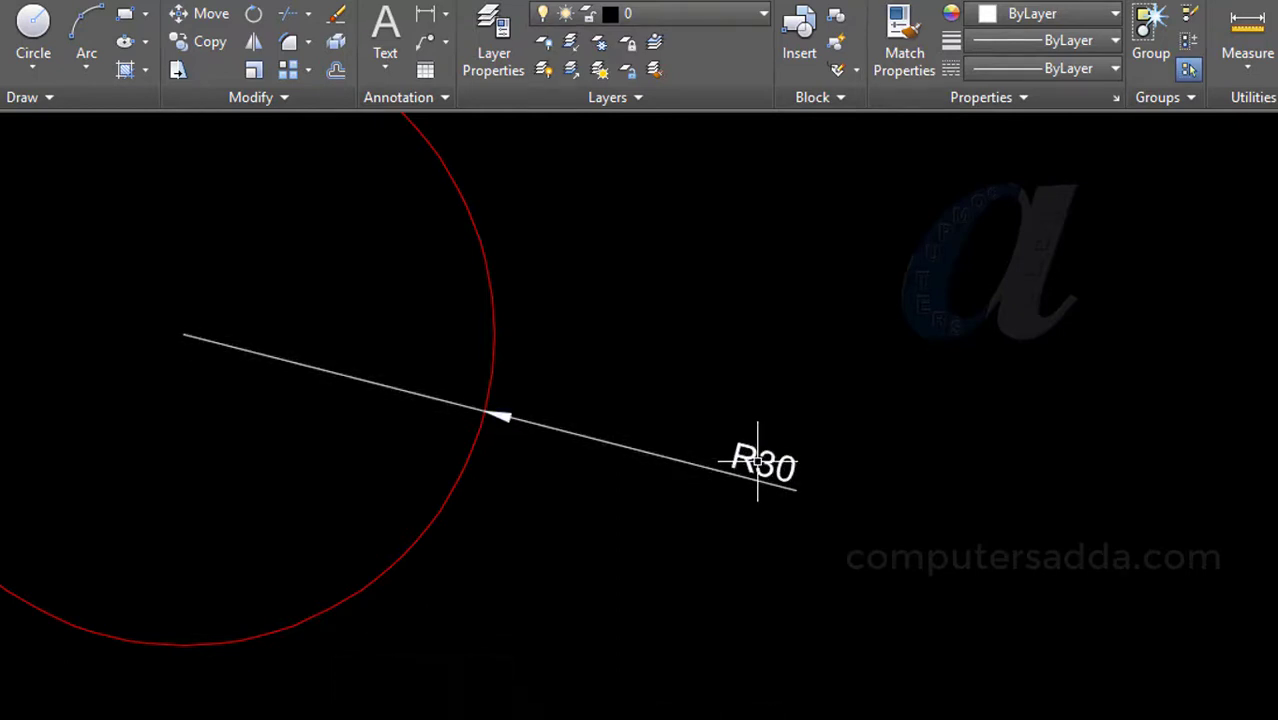
scroll(757, 460, down, 4)
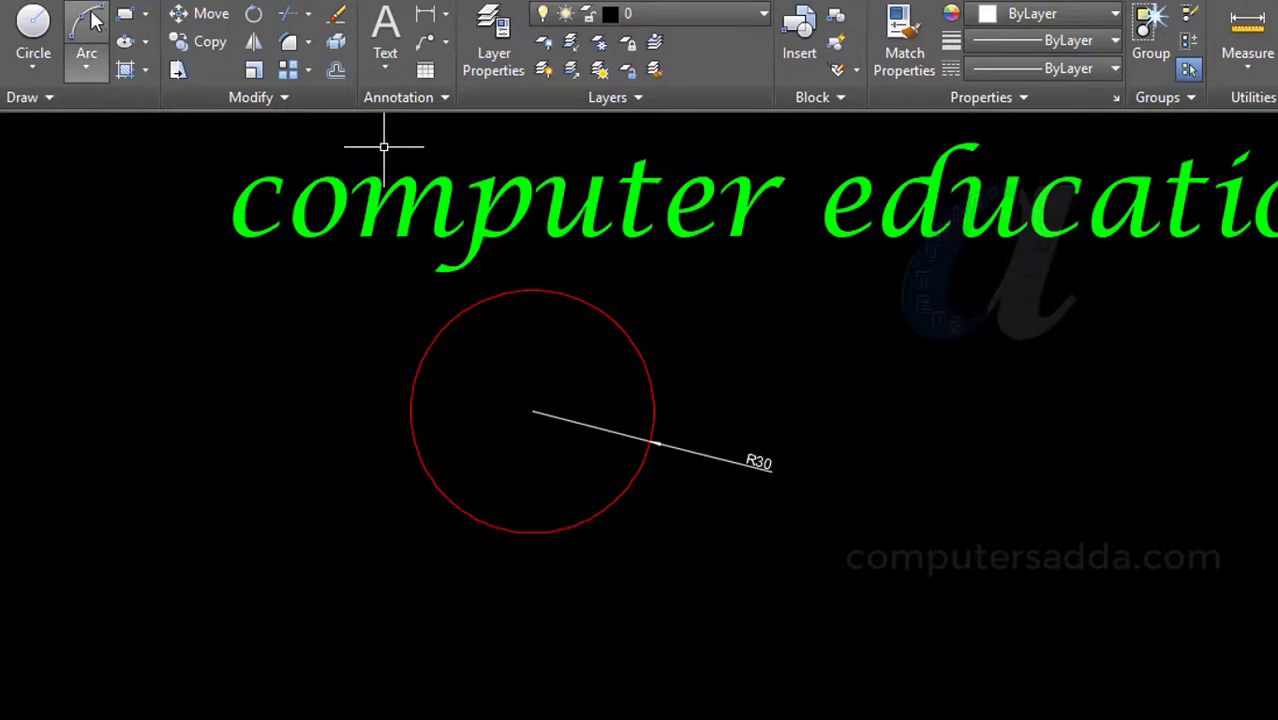
click(109, 0)
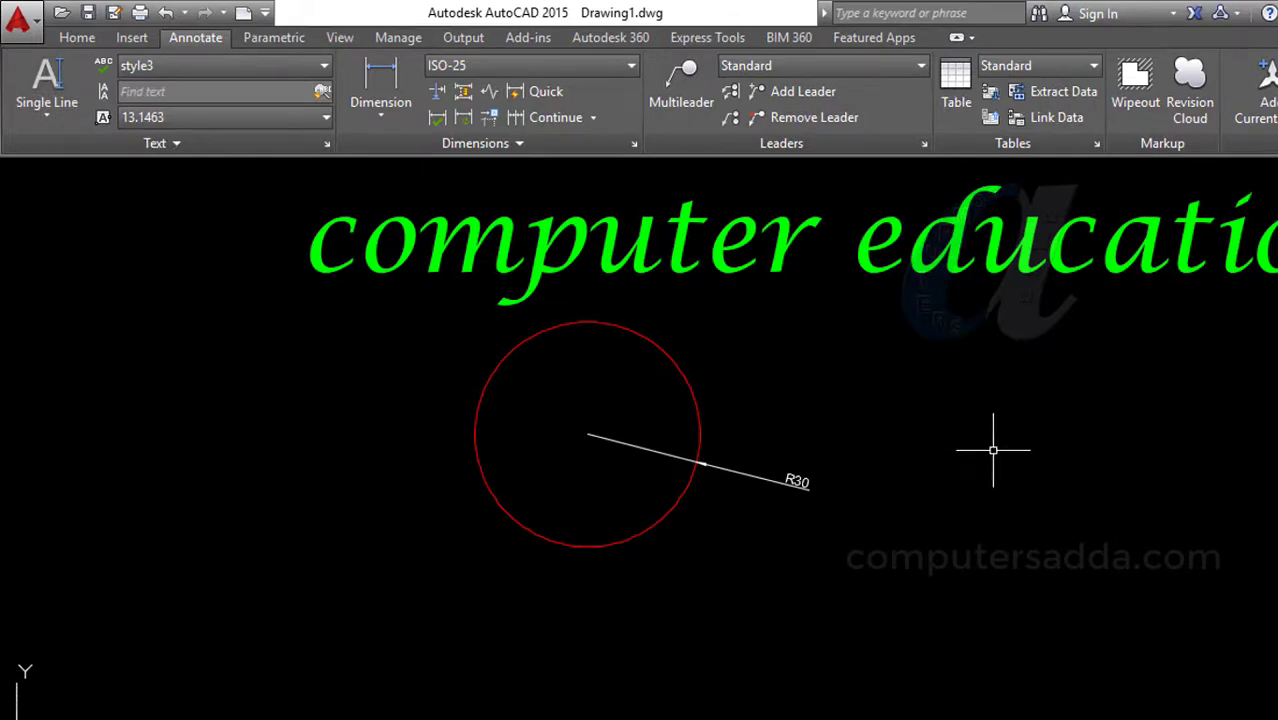
Step: Set the ISO-25 dimension style's text style to style3 via DIMSTYLE
text(d)
key(Return)
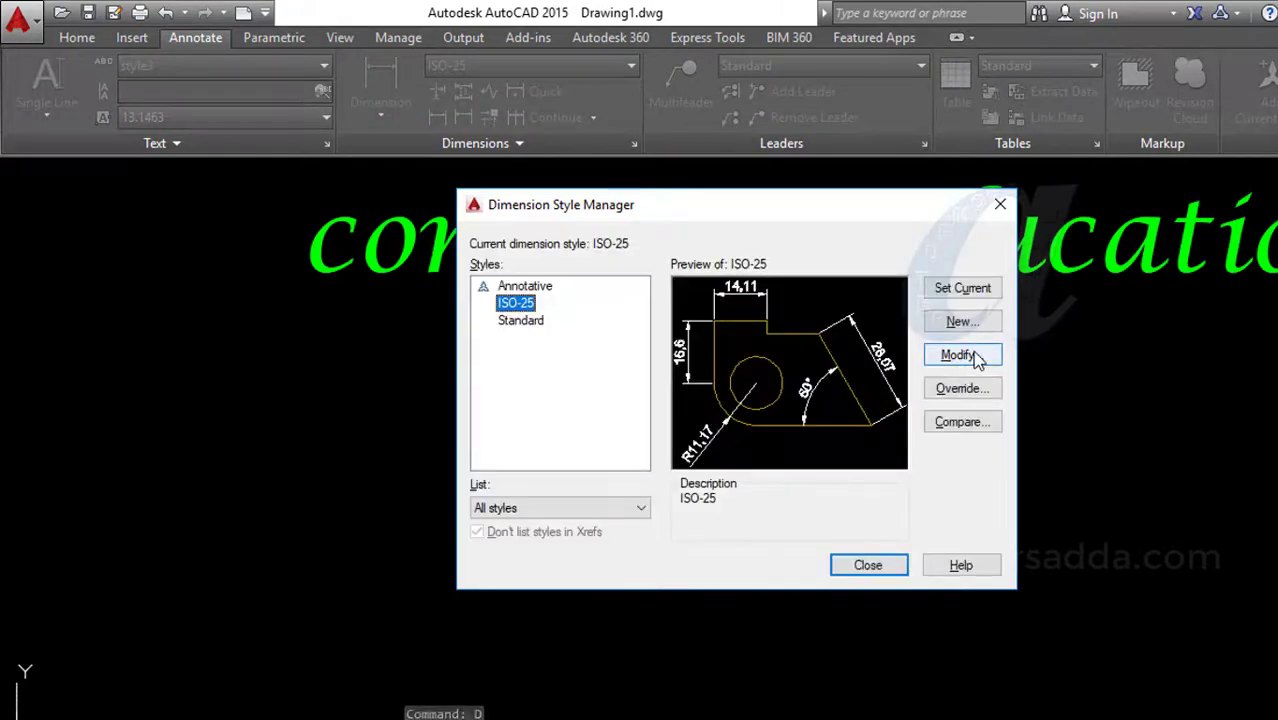
click(975, 360)
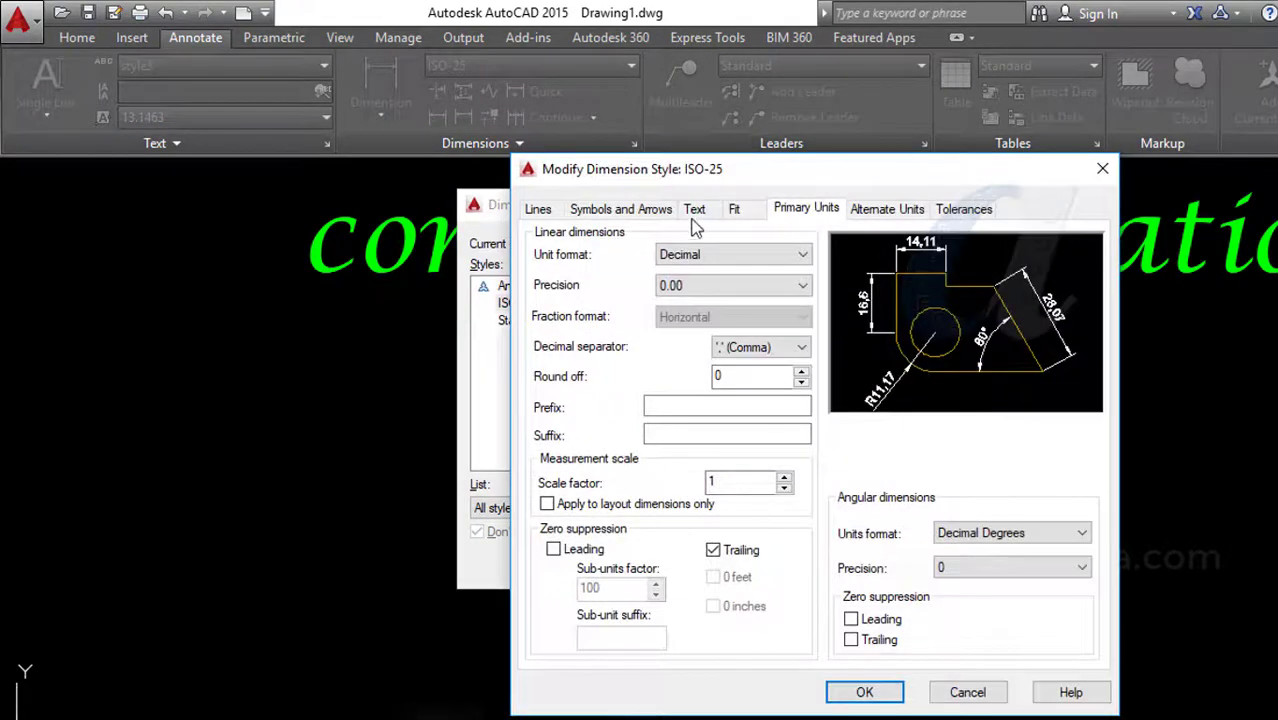
click(694, 207)
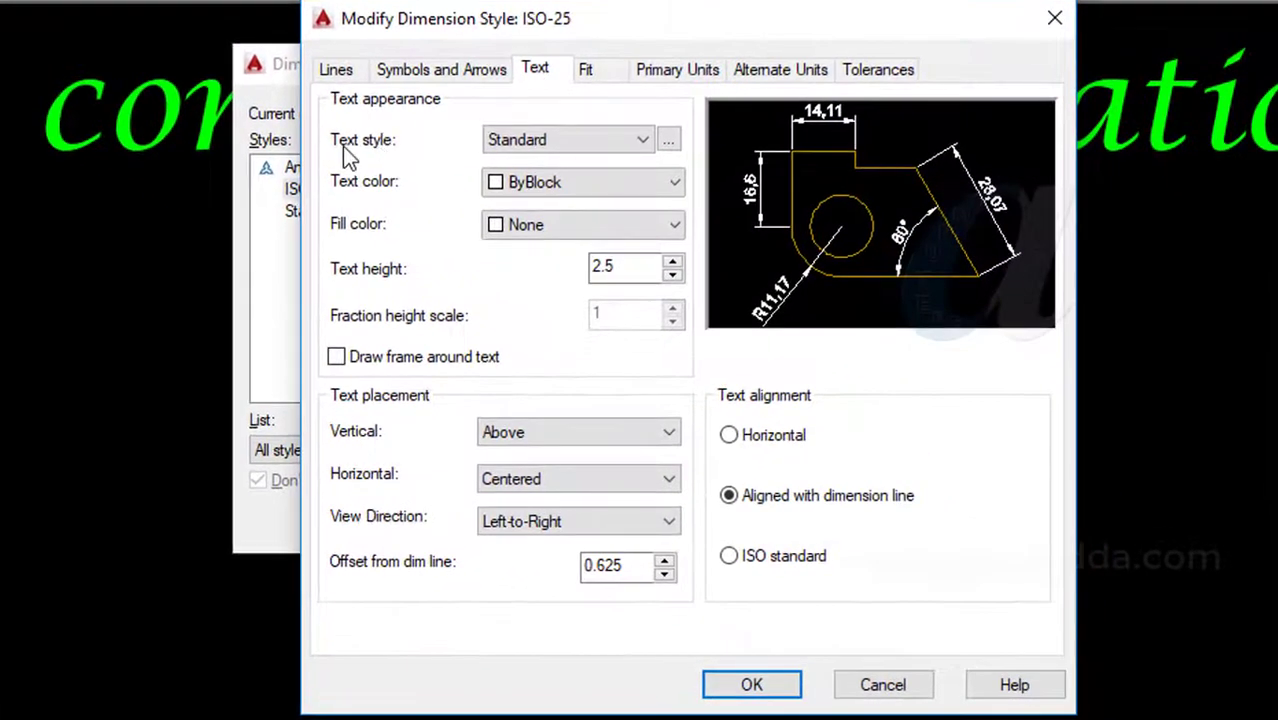
click(641, 140)
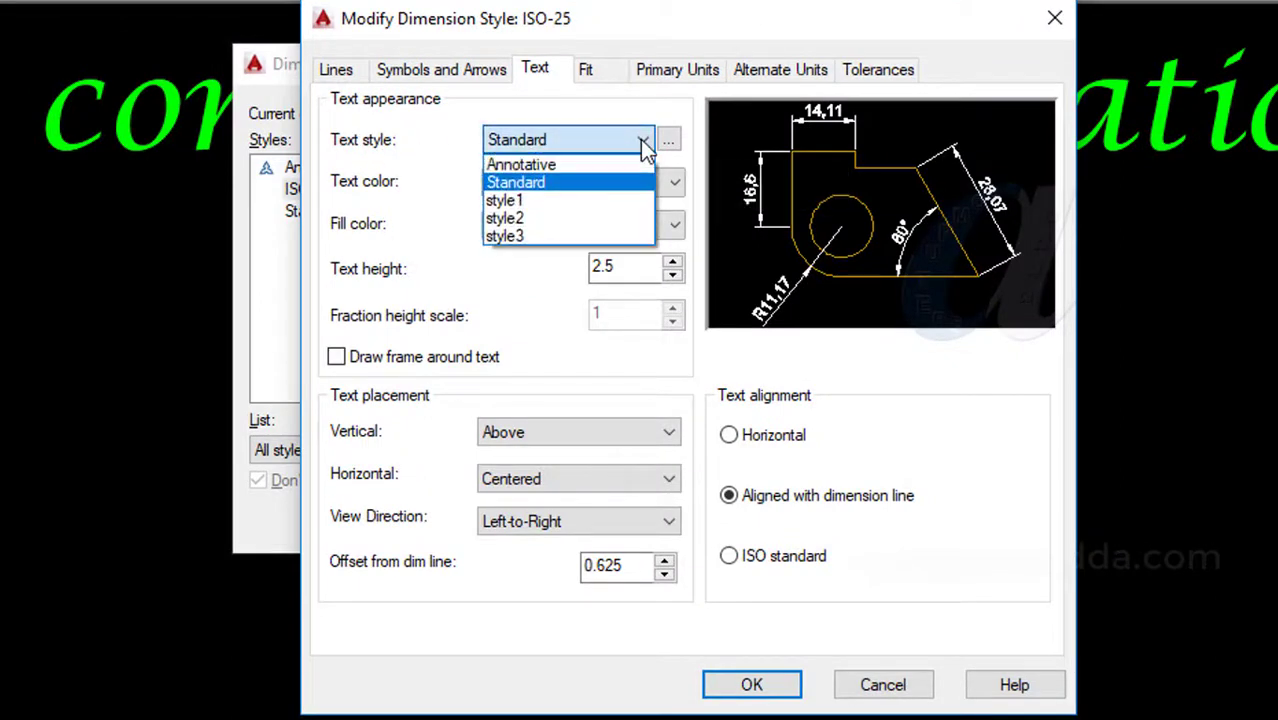
click(515, 238)
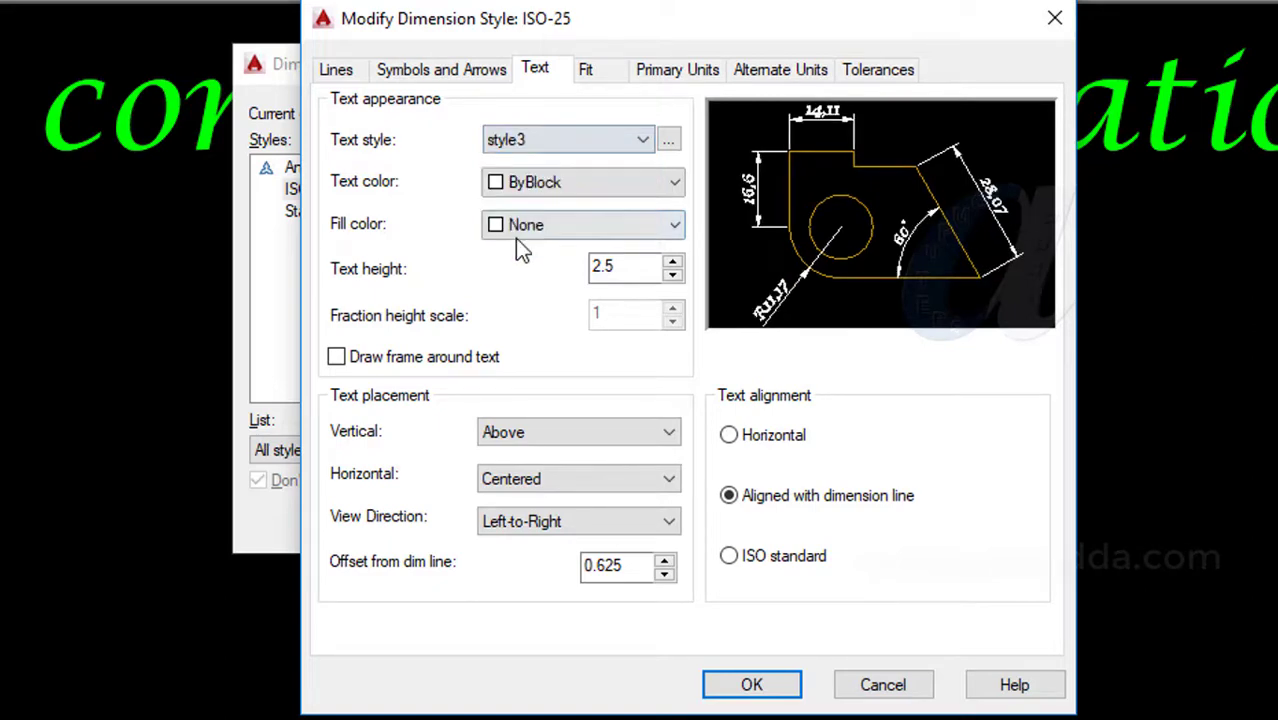
click(748, 685)
click(736, 522)
scroll(662, 350, up, 6)
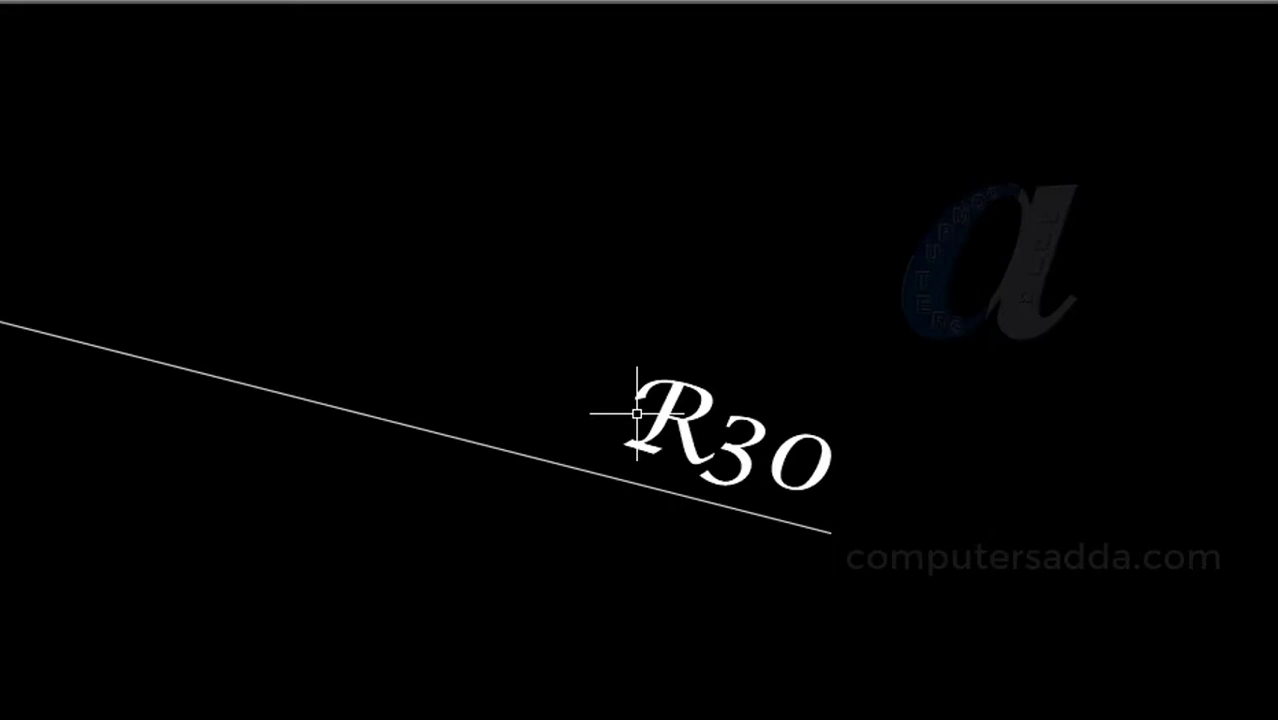
scroll(637, 413, down, 10)
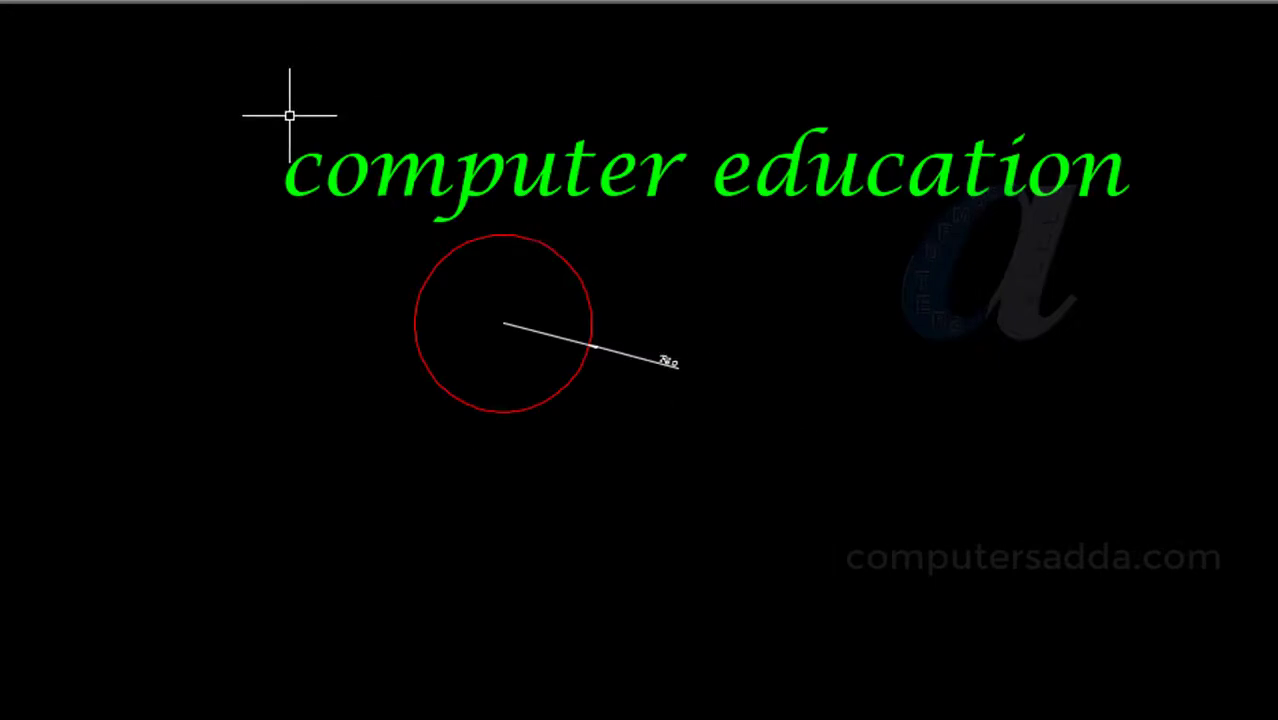
scroll(243, 146, up, 3)
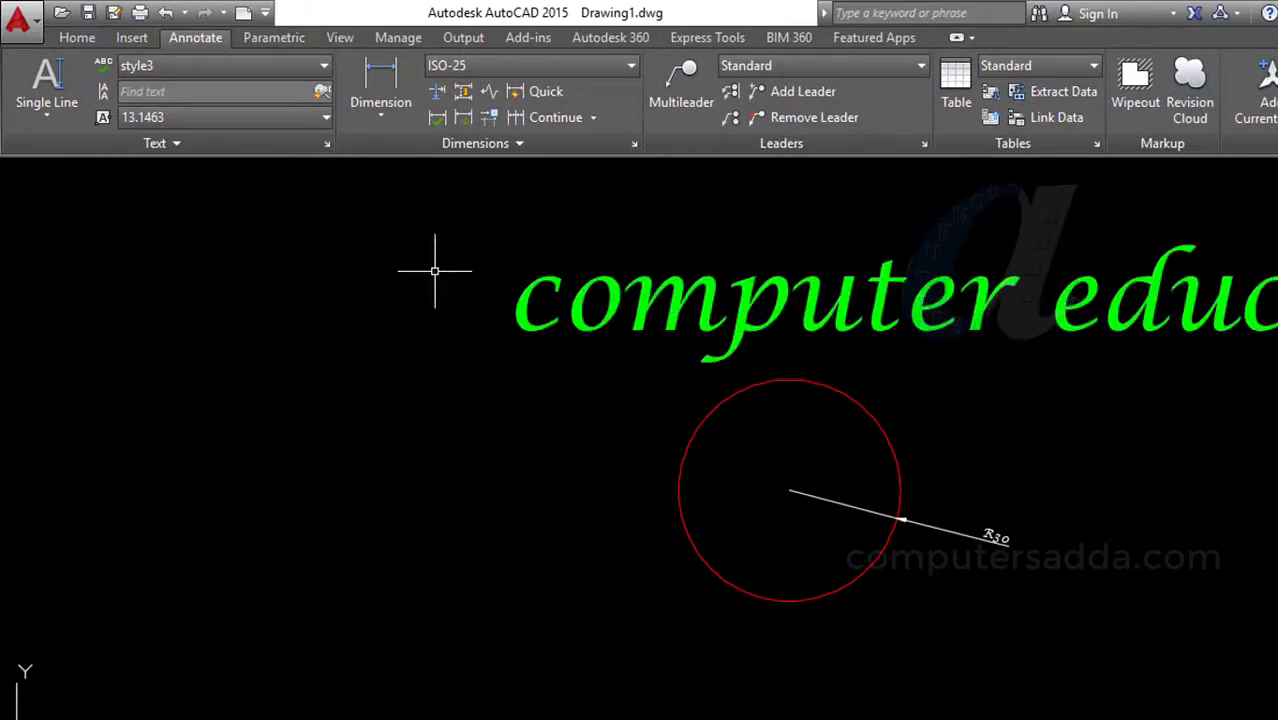
Step: Write a single-line text 'comuter' left of the circle with default height and 0° rotation
text(dt)
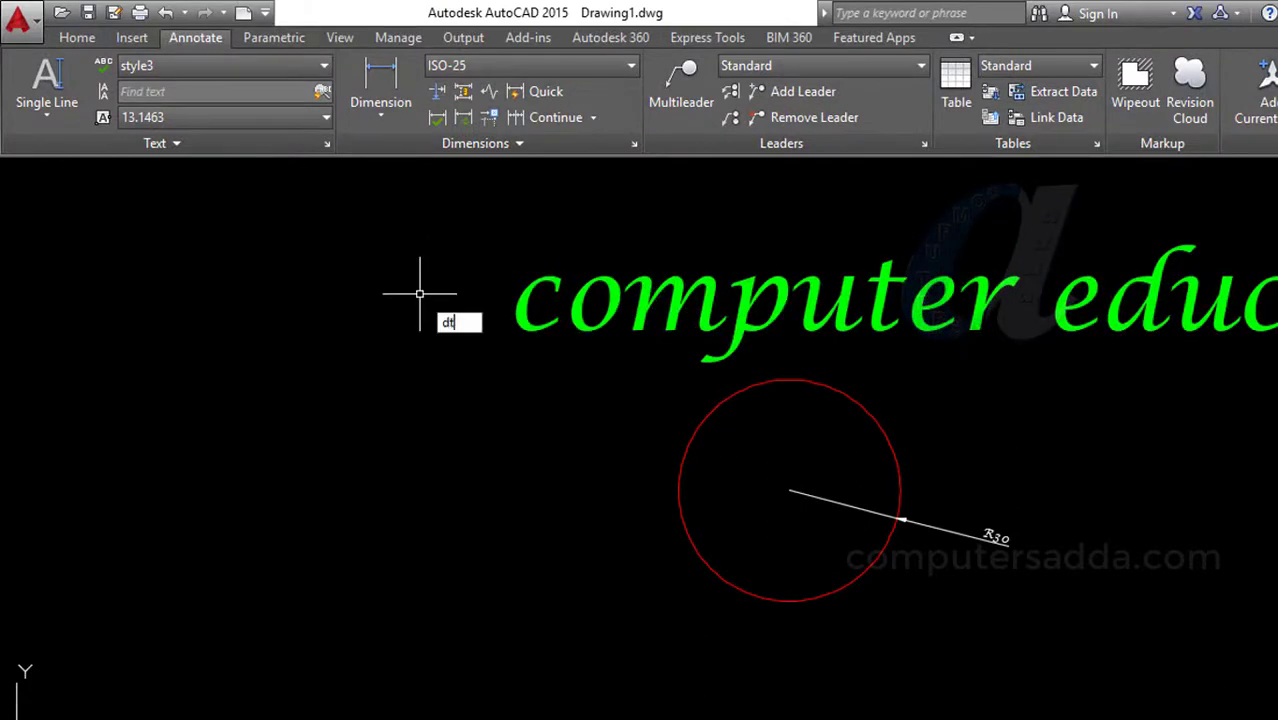
key(Return)
click(138, 508)
click(185, 508)
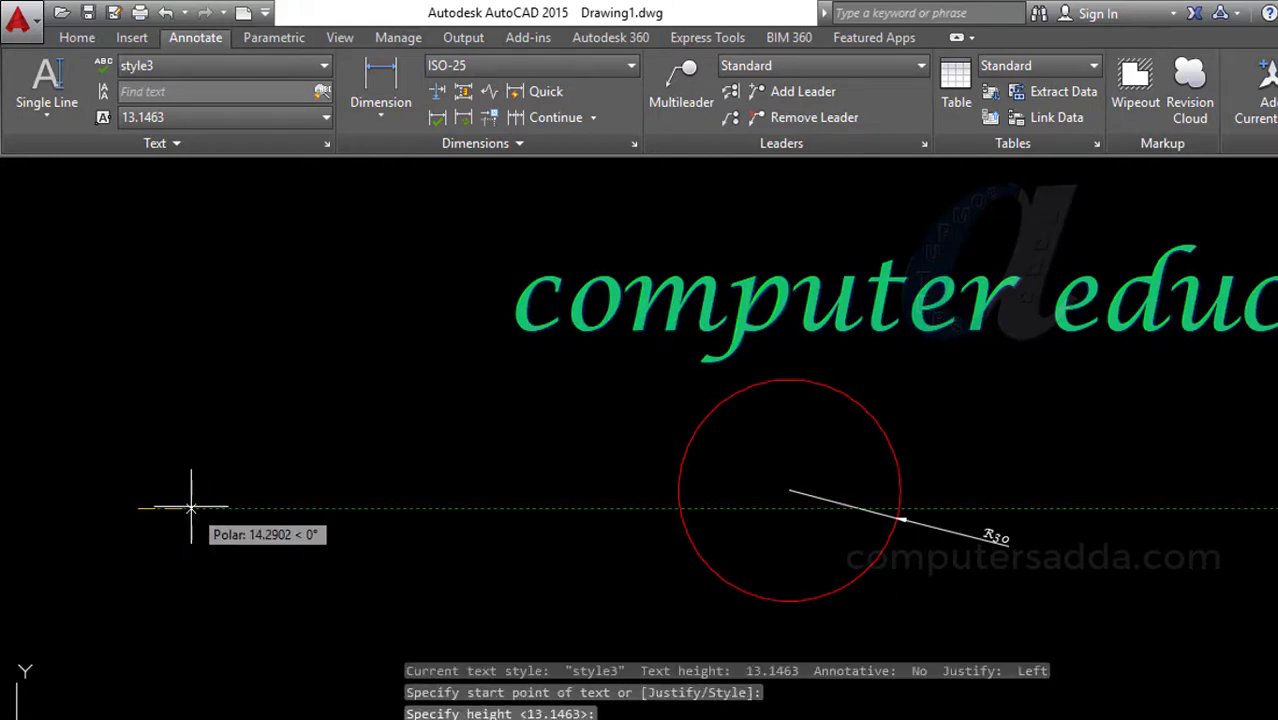
click(190, 508)
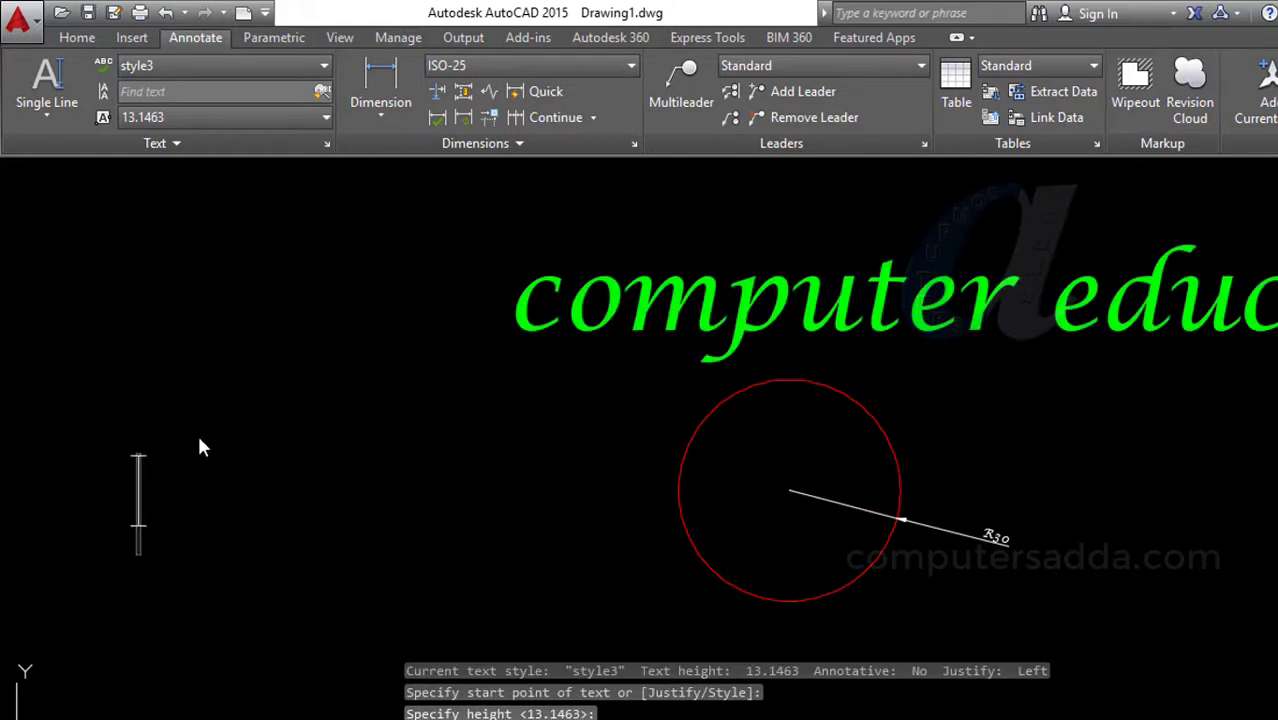
text(co)
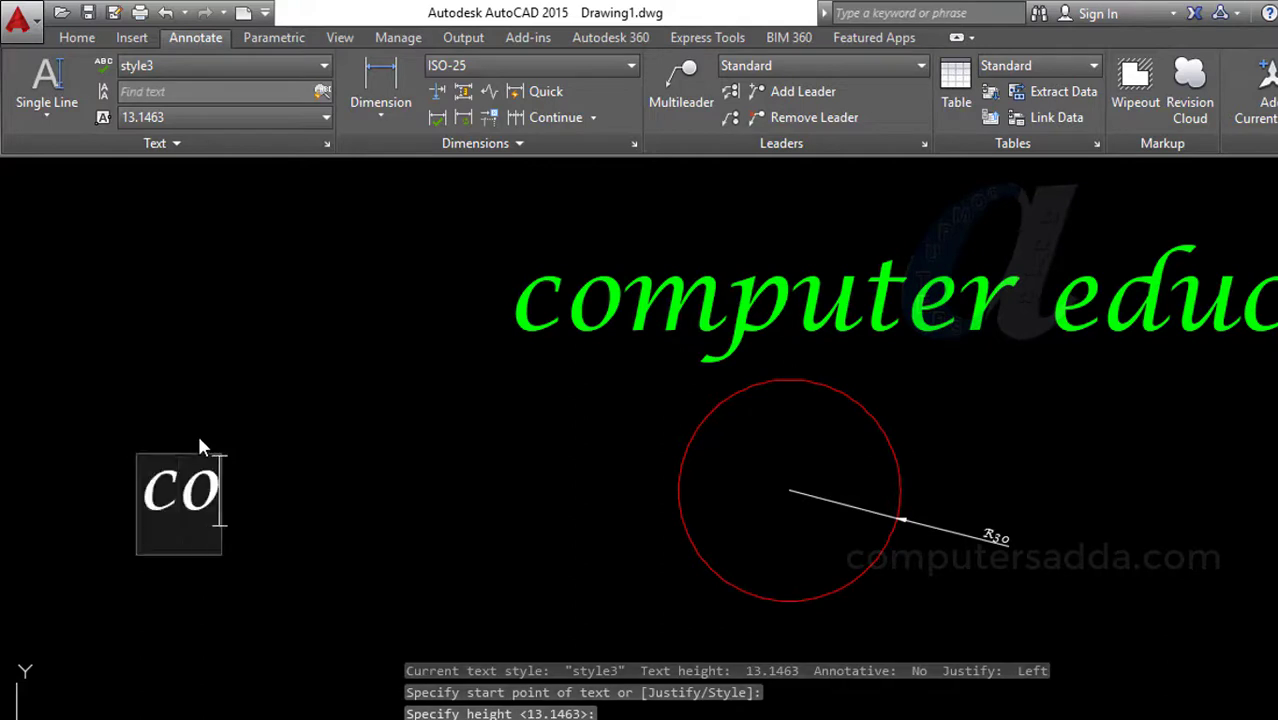
text(mu)
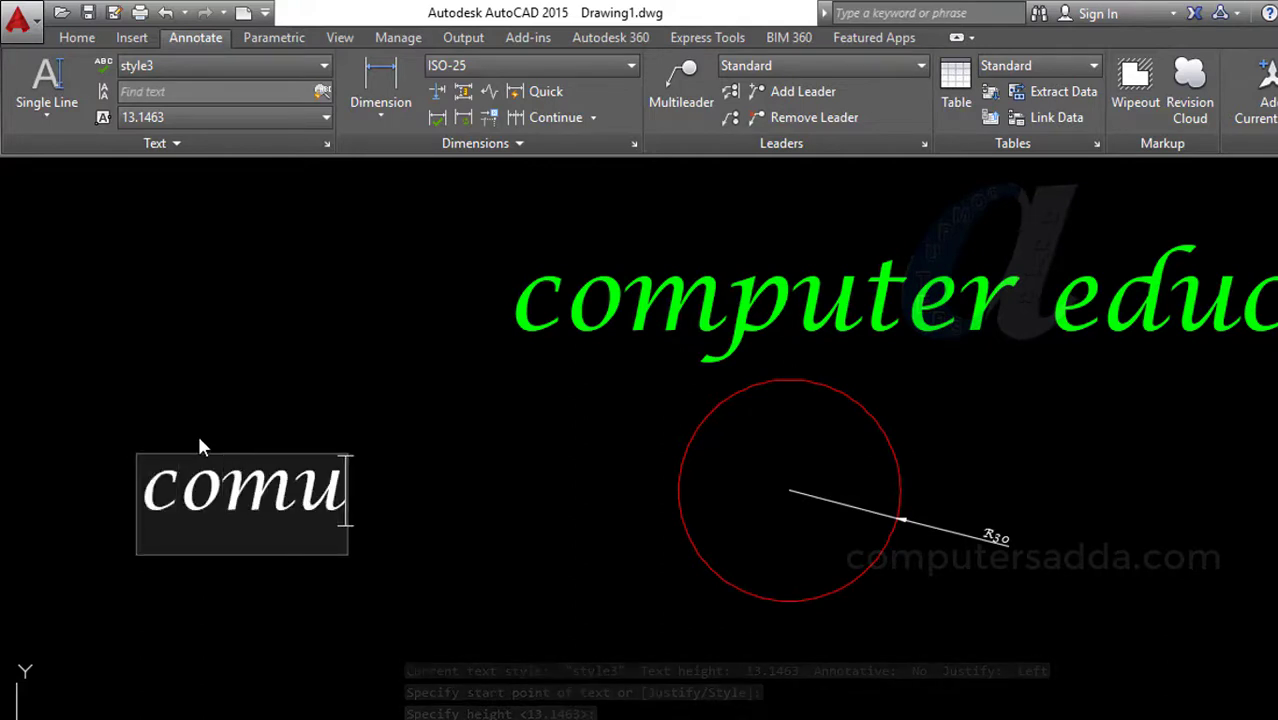
text(ter)
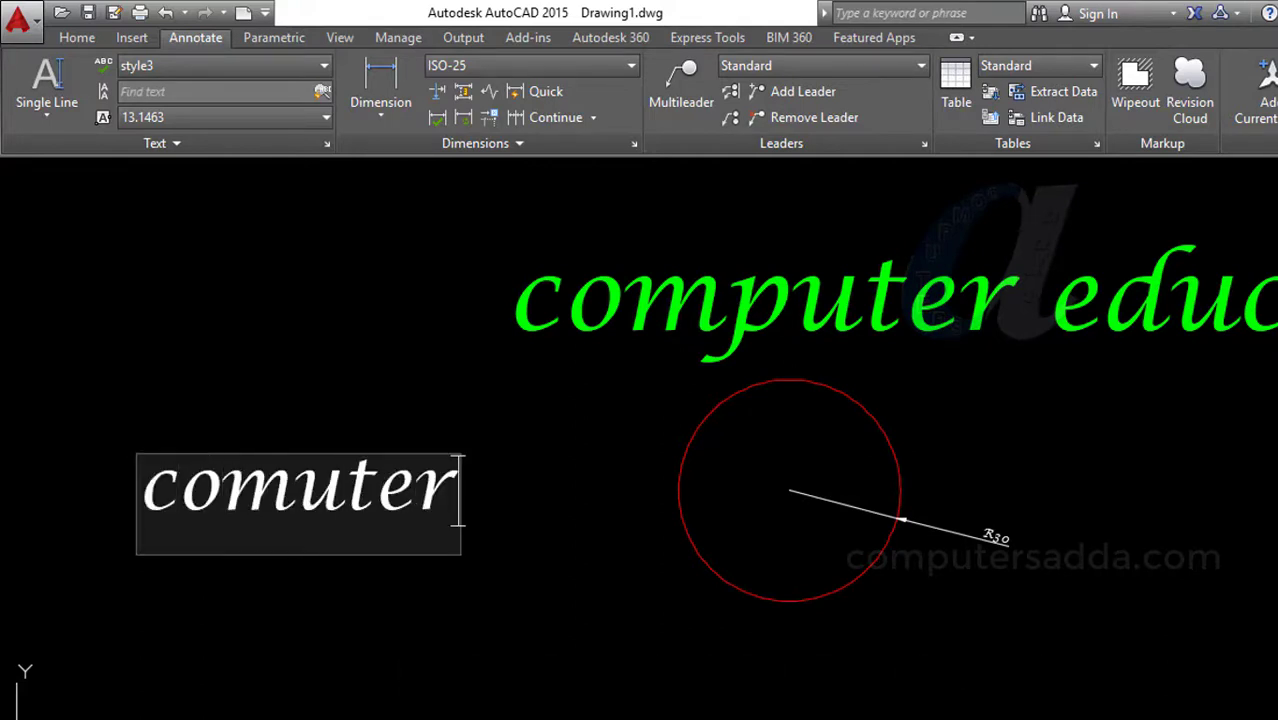
key(Return)
key(Return)
key(Return)
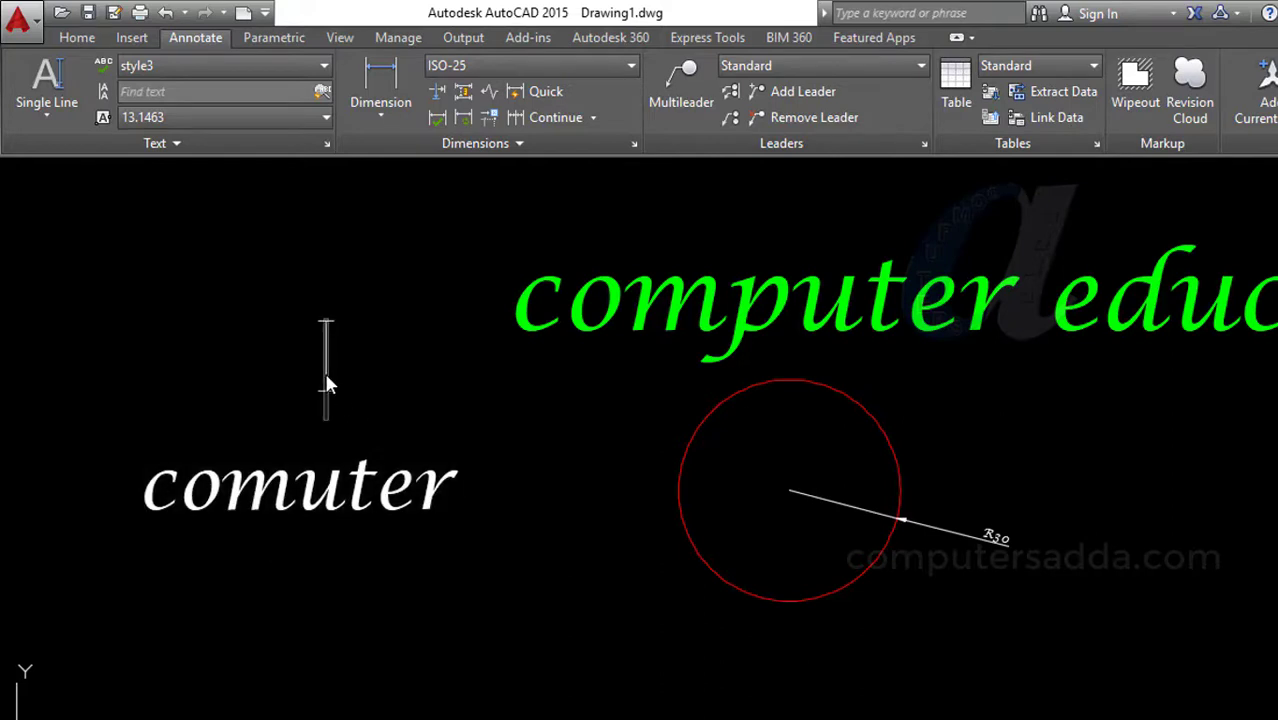
Step: End the text command and select the 'comuter' text
click(325, 372)
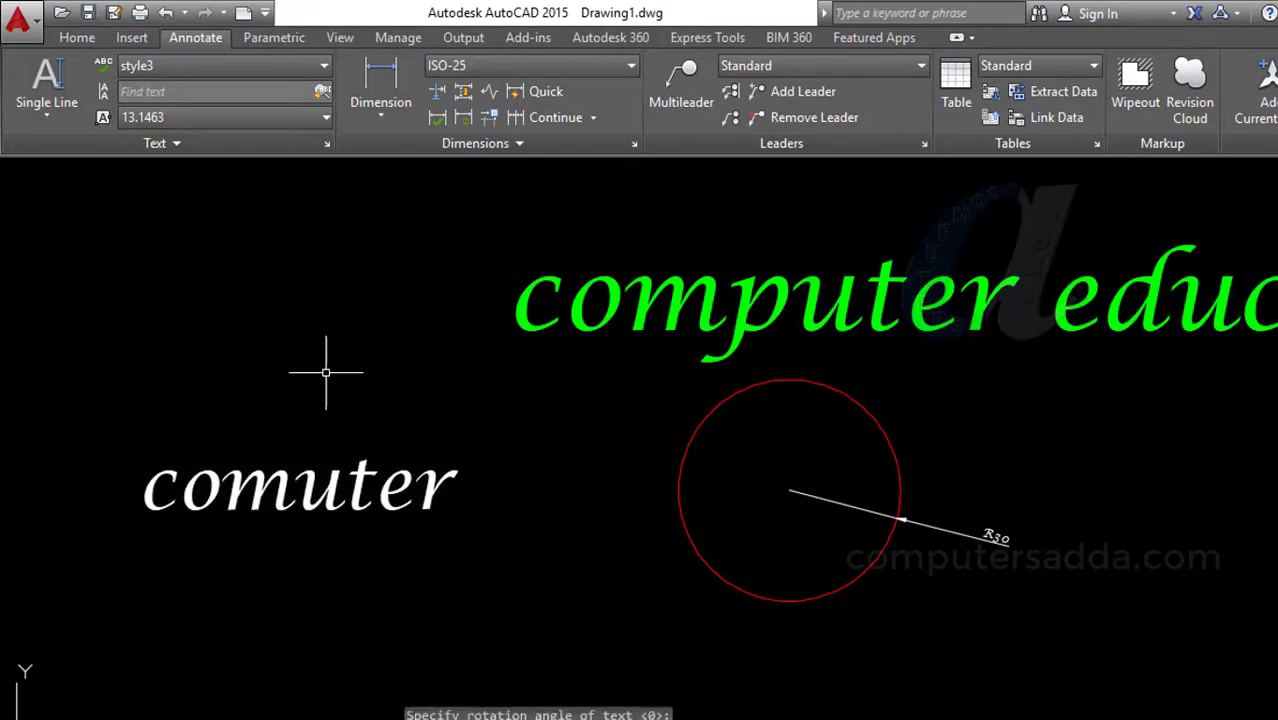
key(Escape)
click(258, 485)
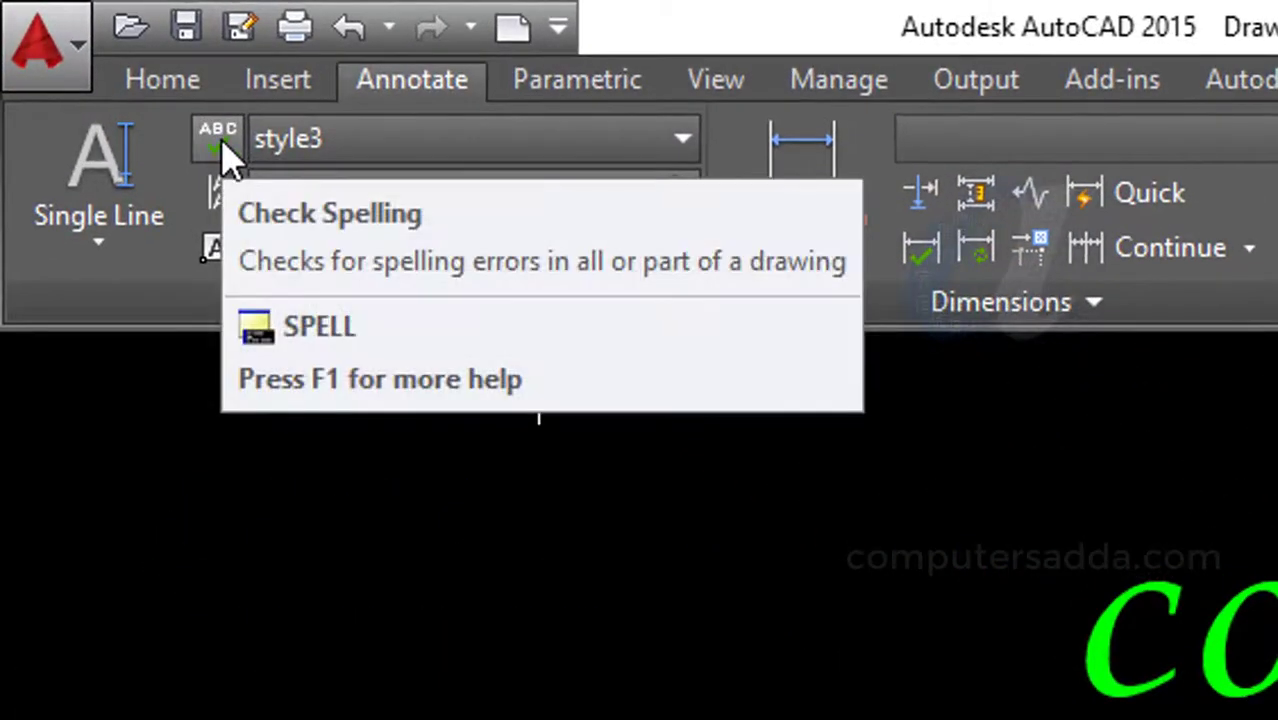
Step: Correct 'comuter' to the suggested 'computer' with Check Spelling, then close the checker
click(220, 142)
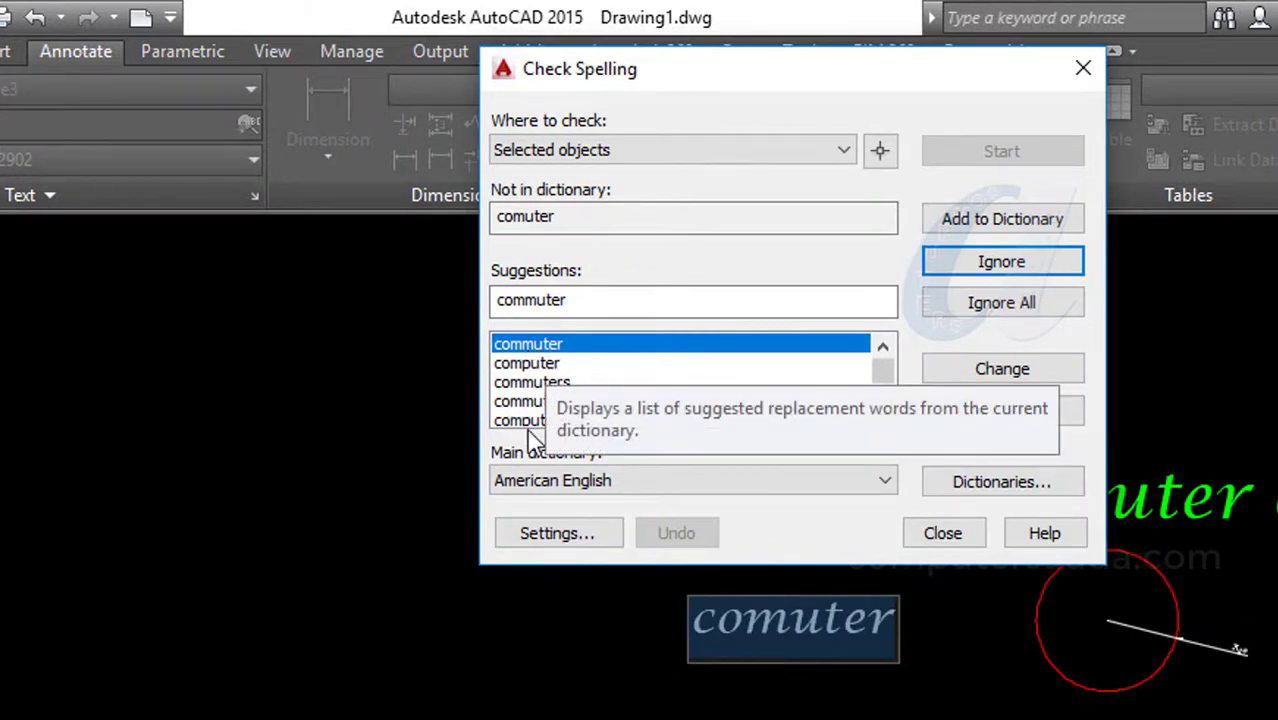
click(522, 365)
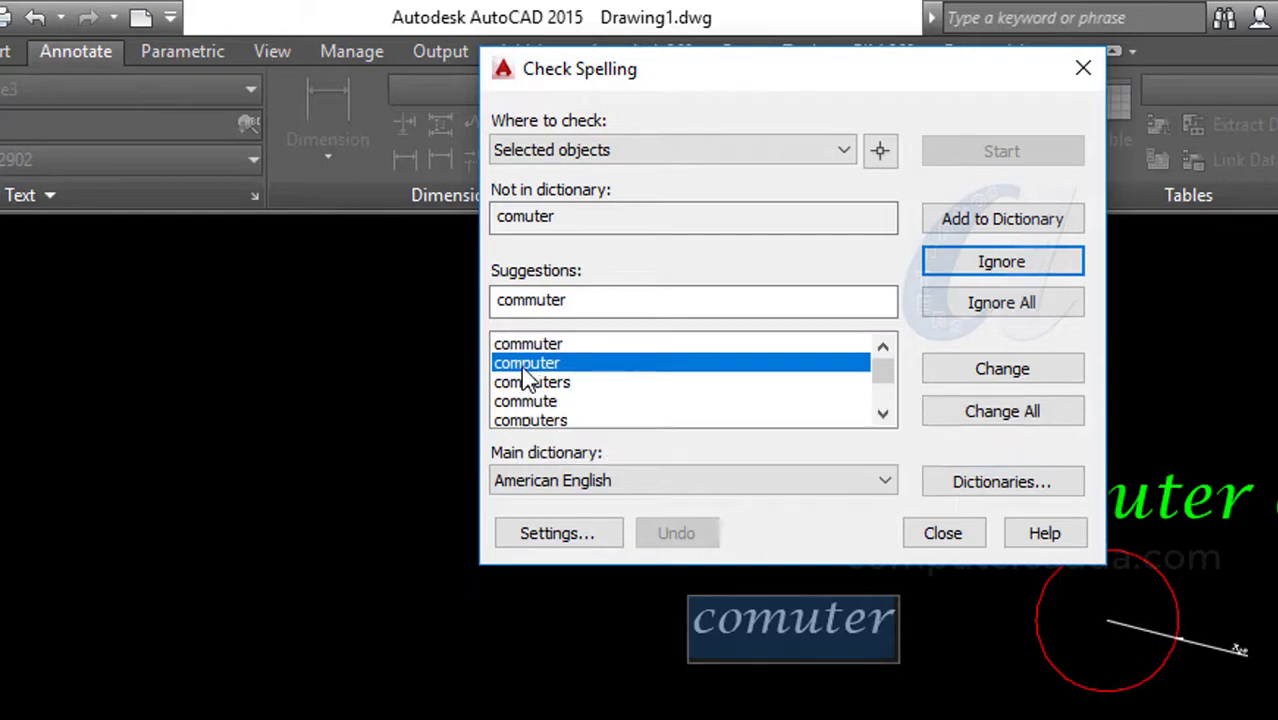
click(1016, 374)
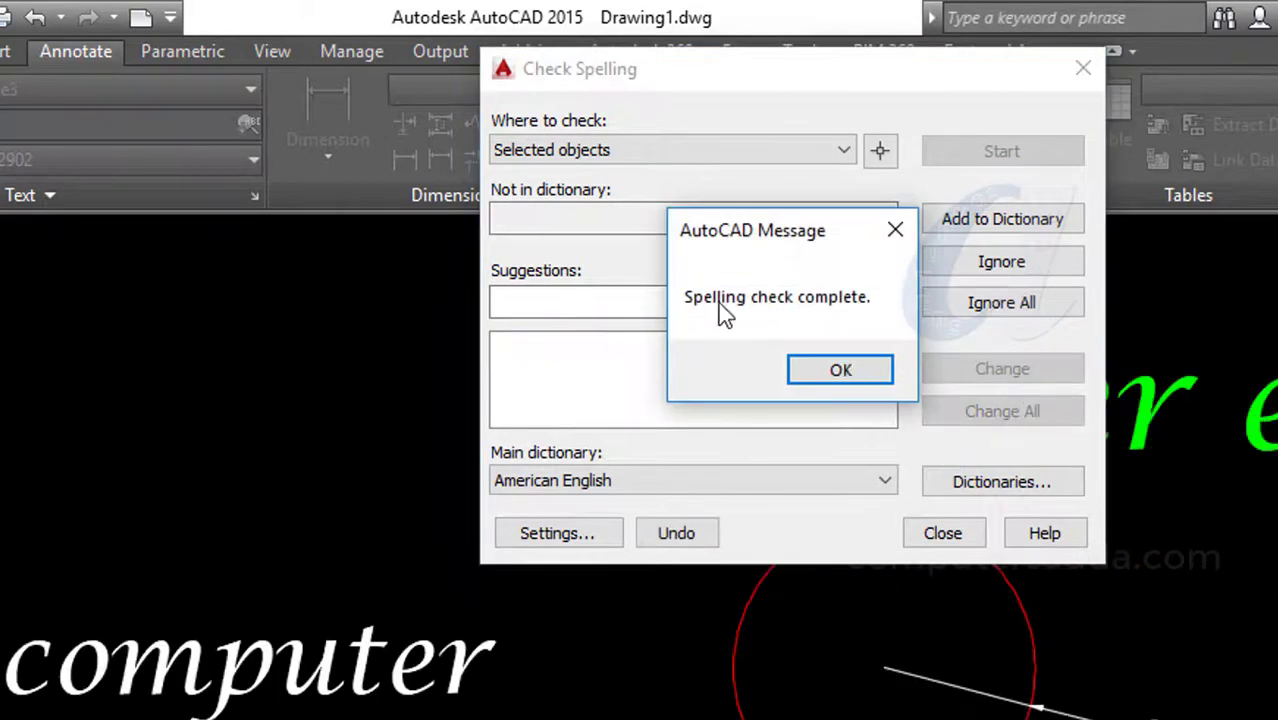
click(830, 372)
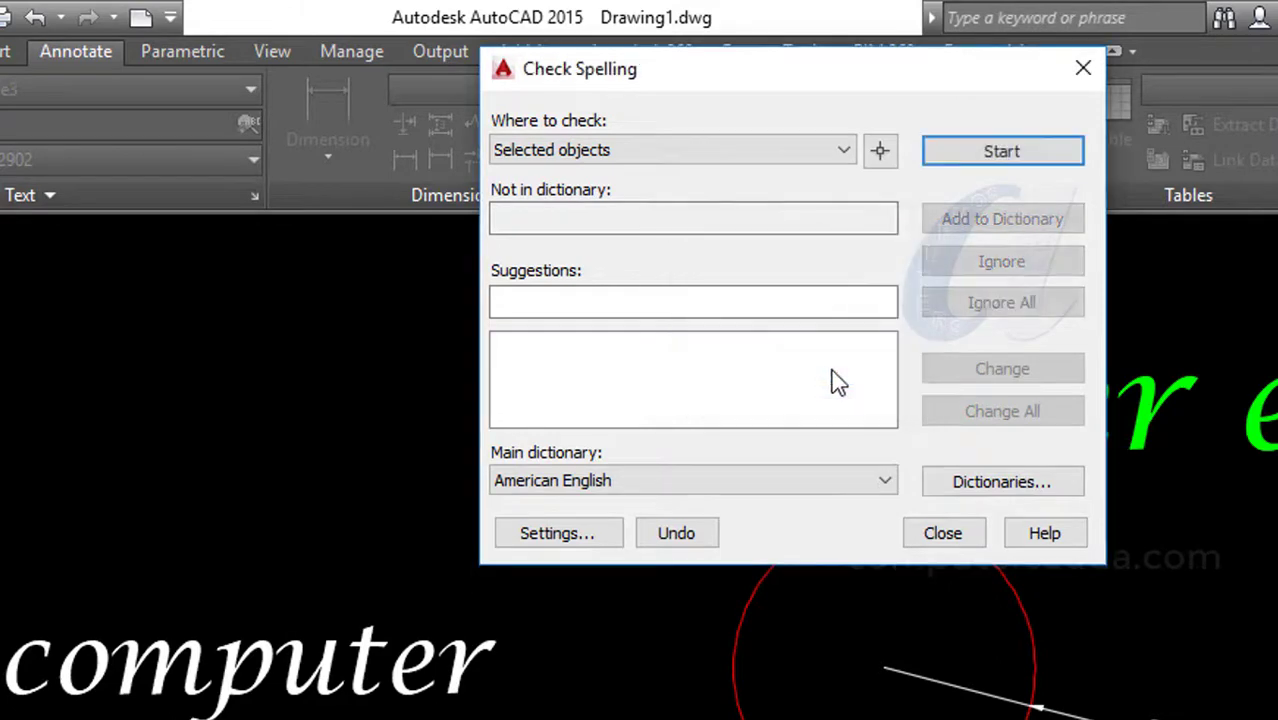
click(1083, 68)
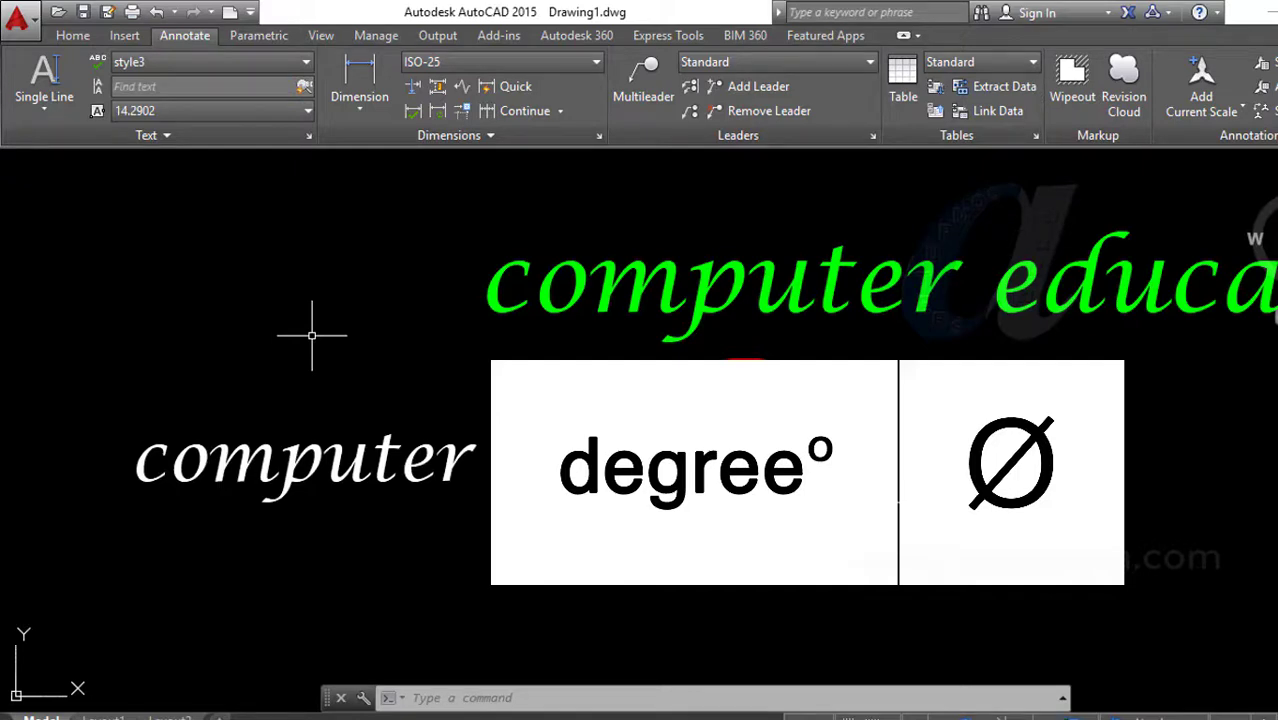
Step: Erase the 'computer' text and start a new single-line text at the left with default settings
click(308, 465)
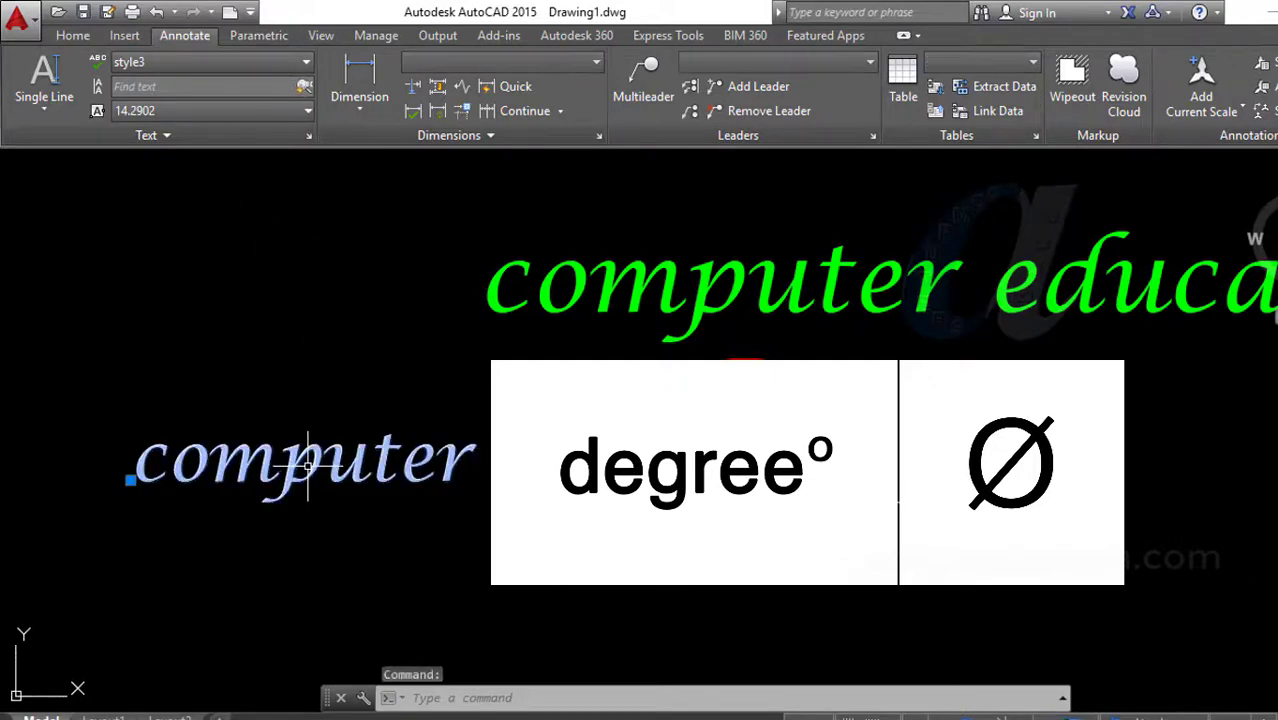
key(Delete)
text(dt)
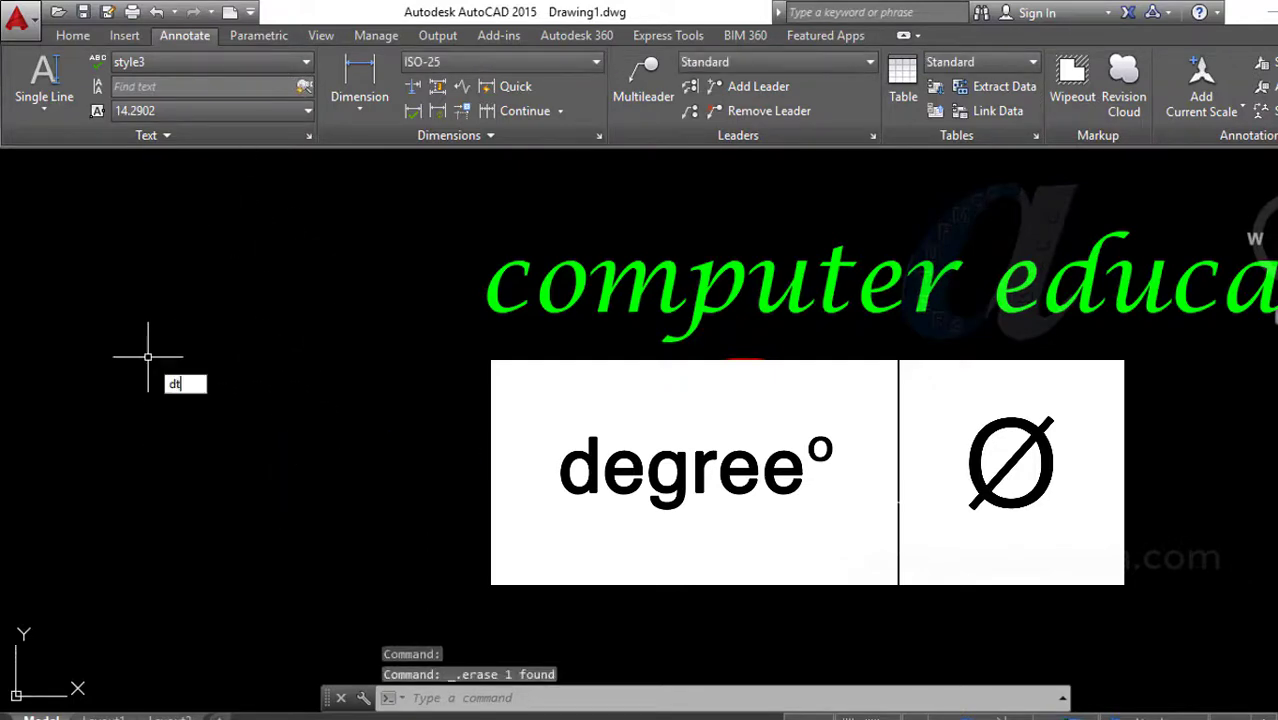
key(Return)
click(130, 466)
key(Return)
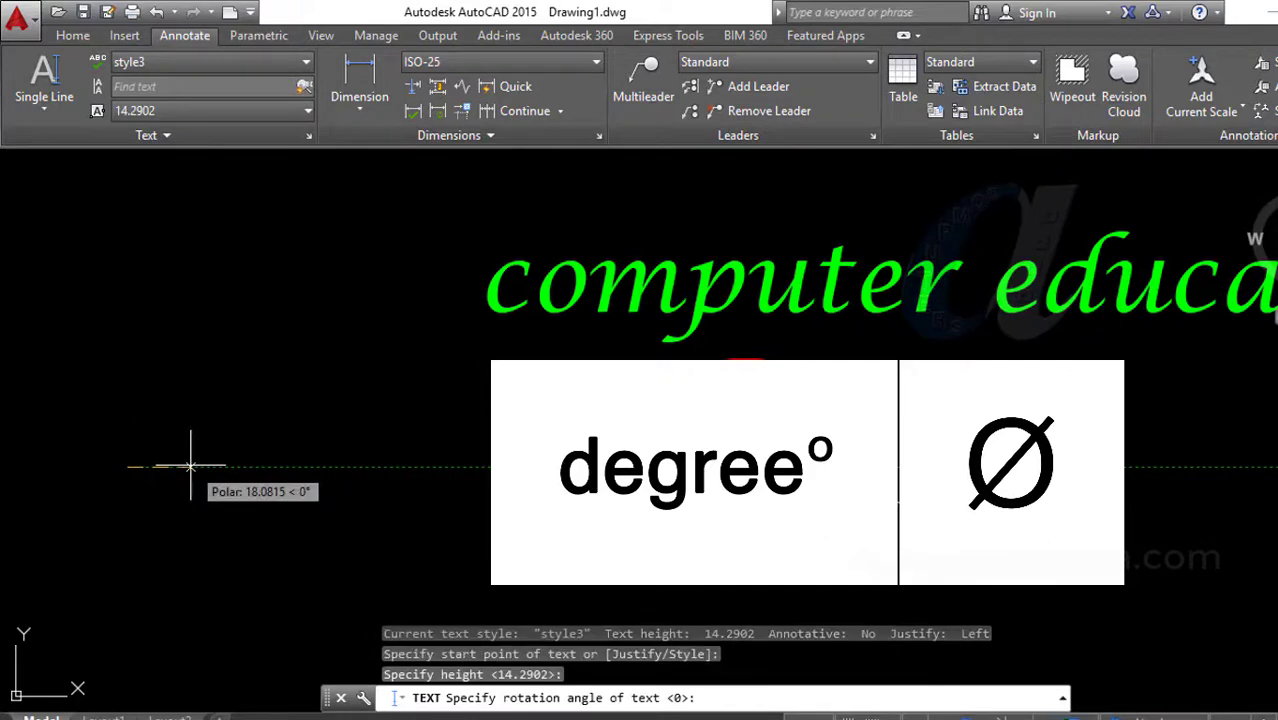
key(Return)
Step: Try entering 45 with the %%d degree code, then delete it again
text(45)
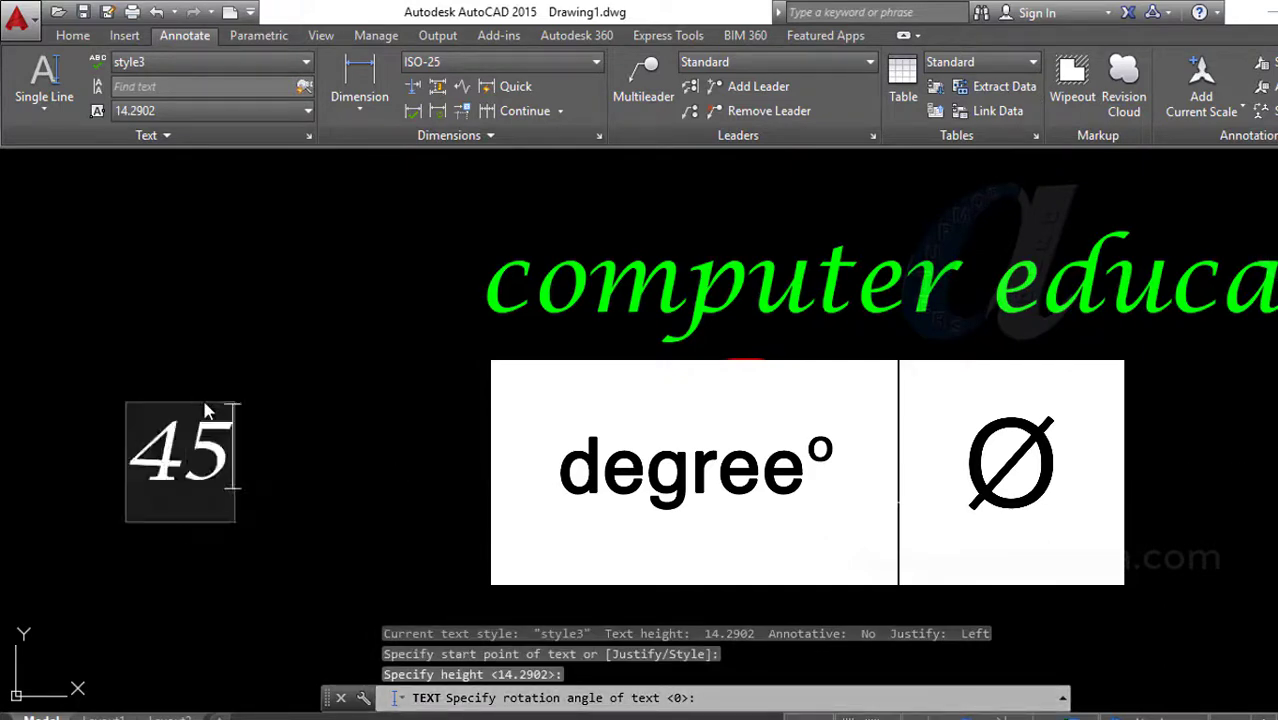
text(degr)
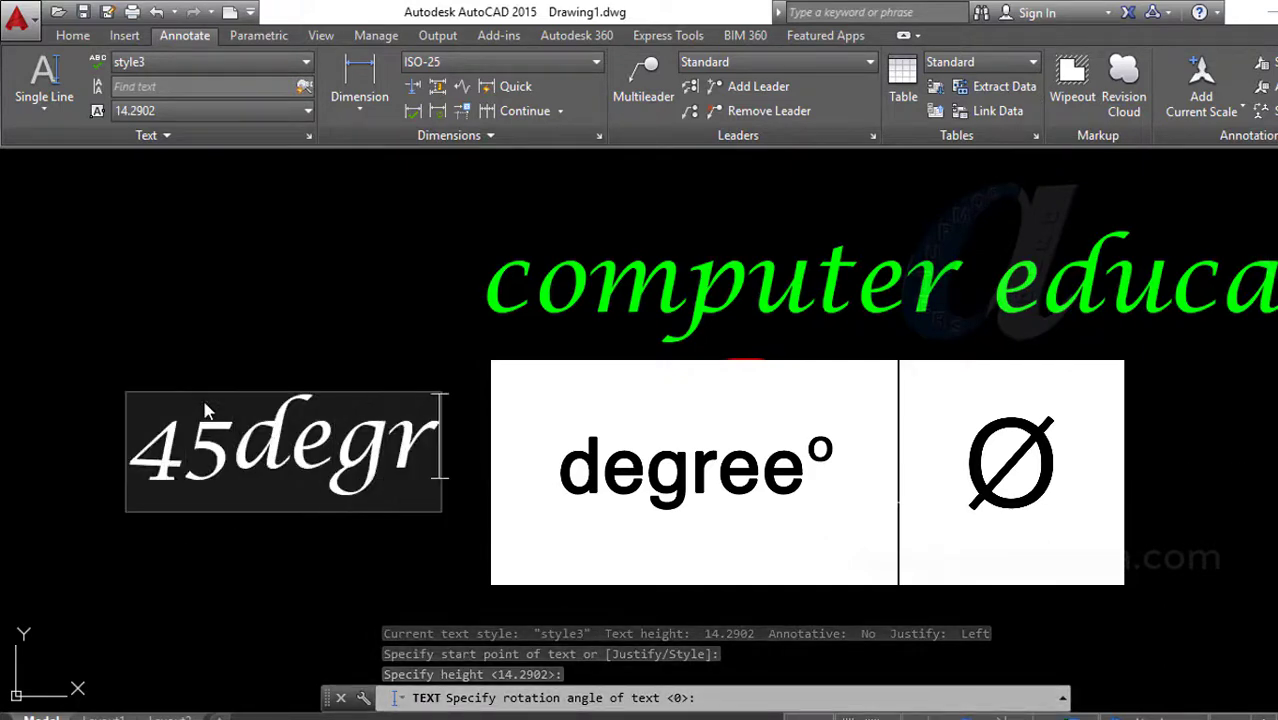
text(ees)
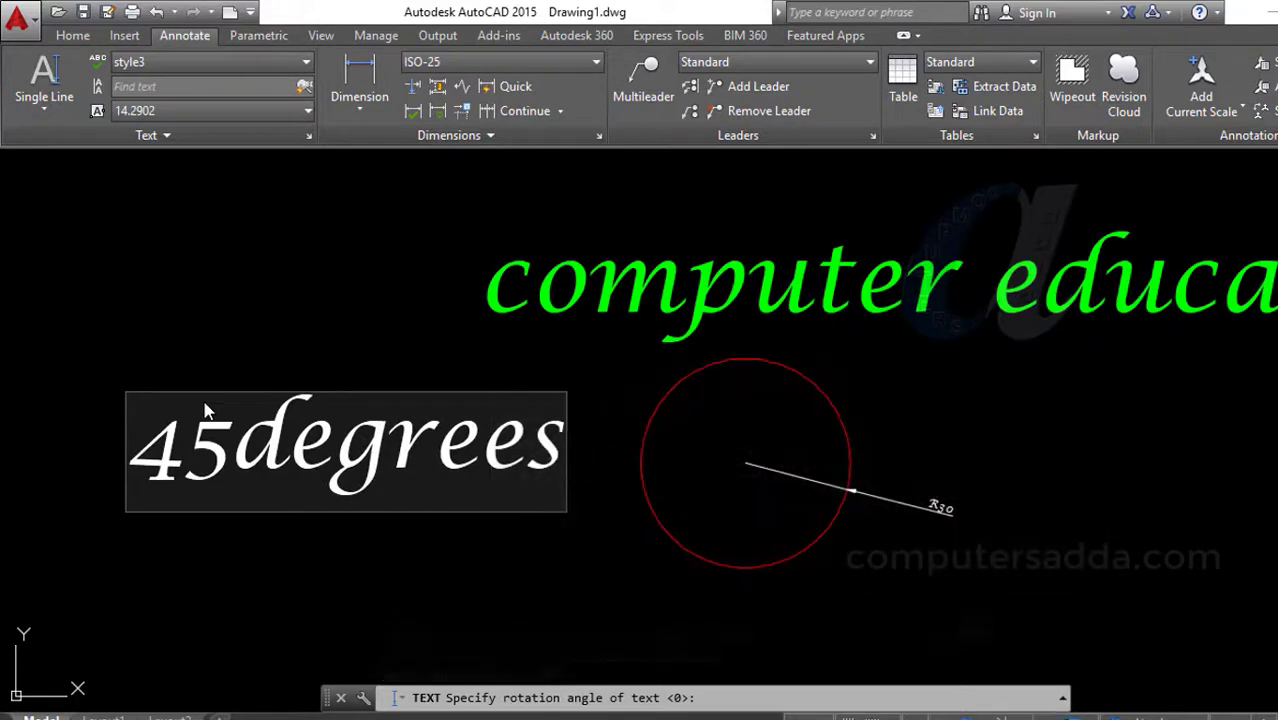
key(BackSpace)
key(BackSpace)
key(BackSpace)
key(BackSpace)
key(BackSpace)
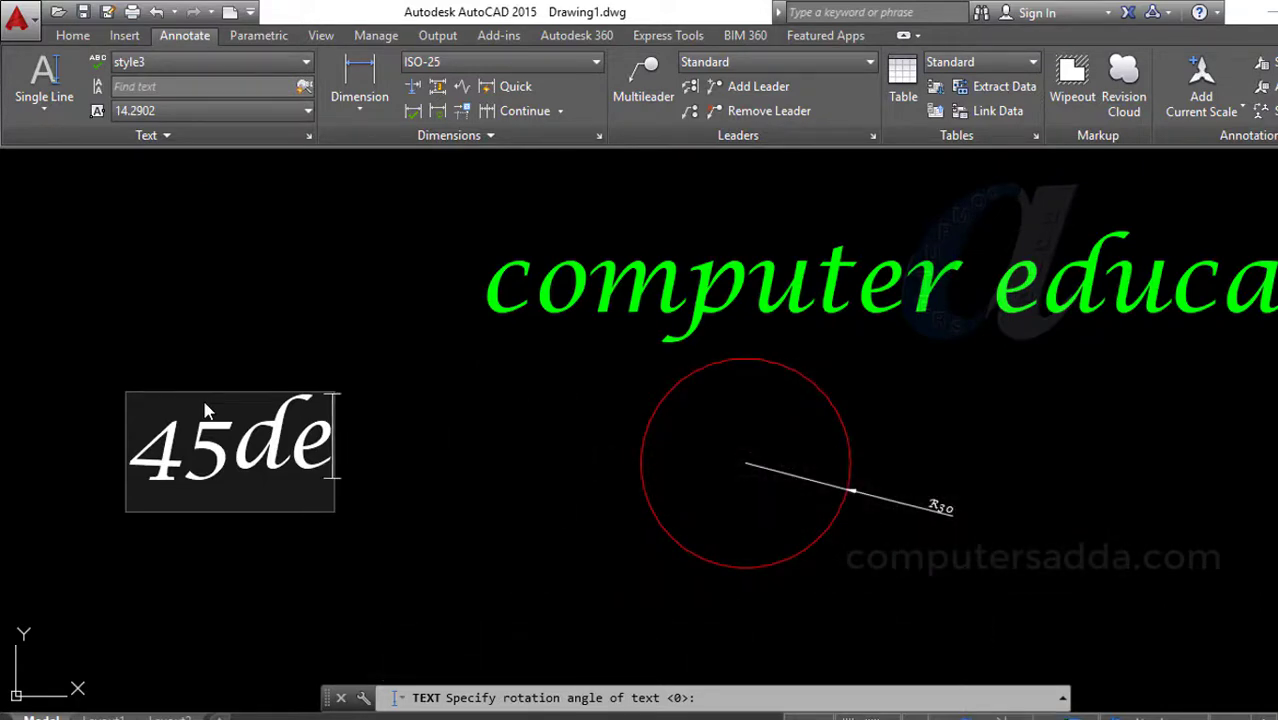
key(BackSpace)
key(BackSpace)
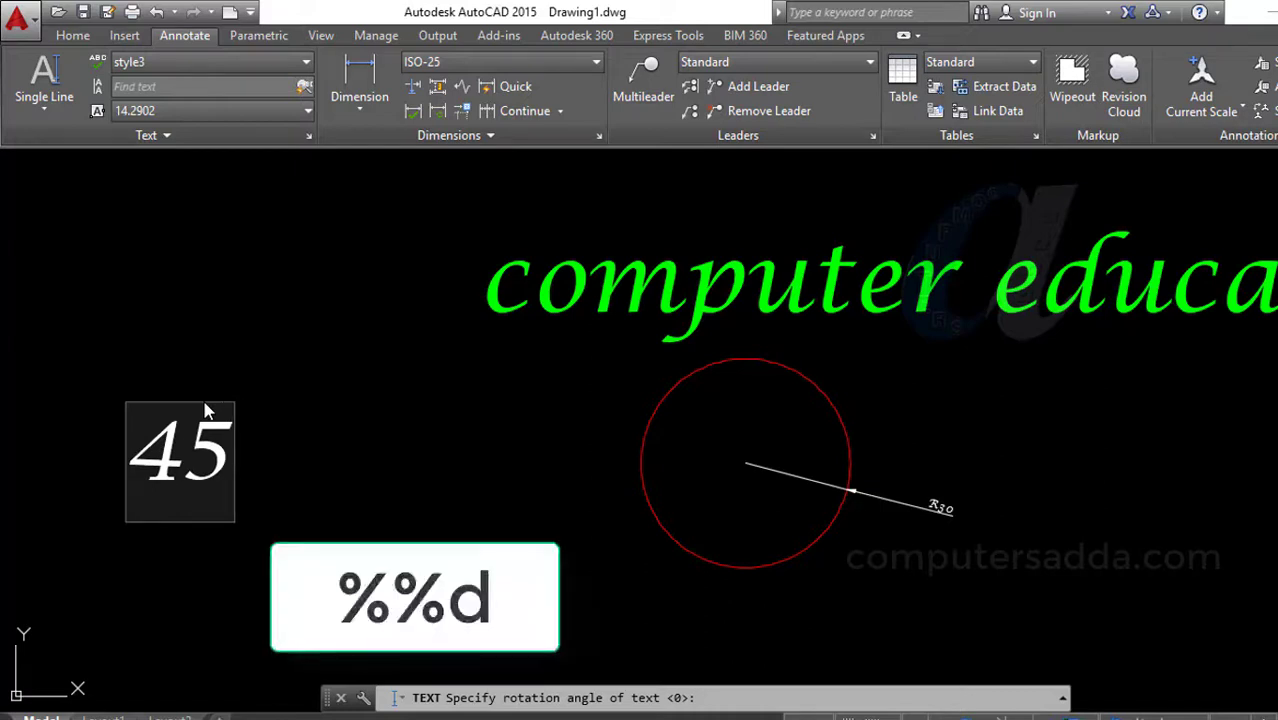
text(%%)
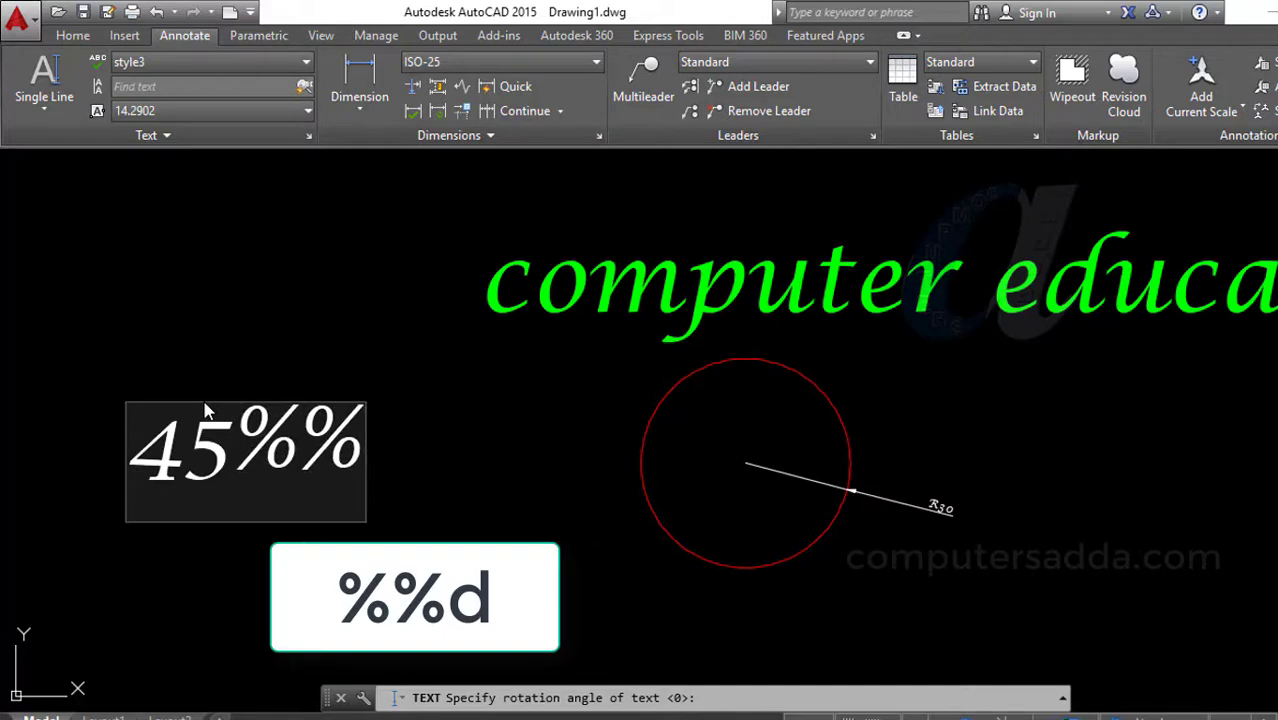
text(d)
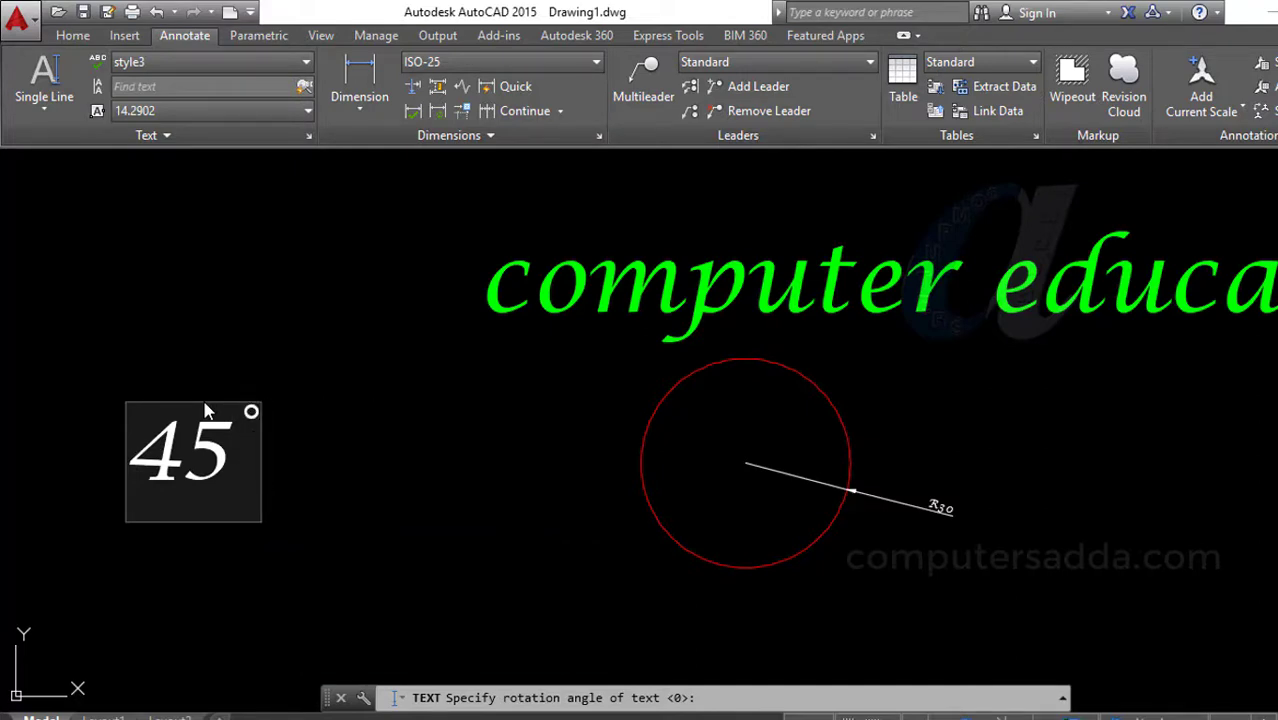
key(BackSpace)
key(BackSpace)
key(BackSpace)
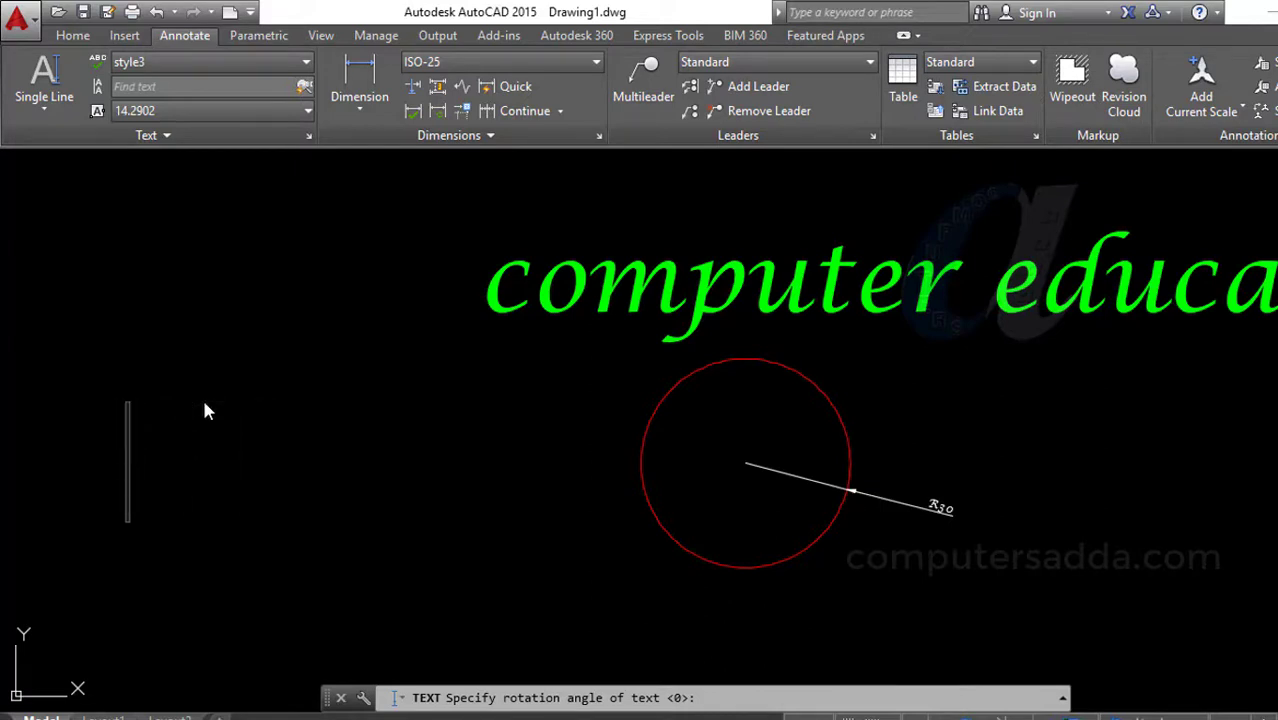
Step: Type 4 with the %%c diameter code, remove the Ø, then enter the %%p plus-minus code
text(4)
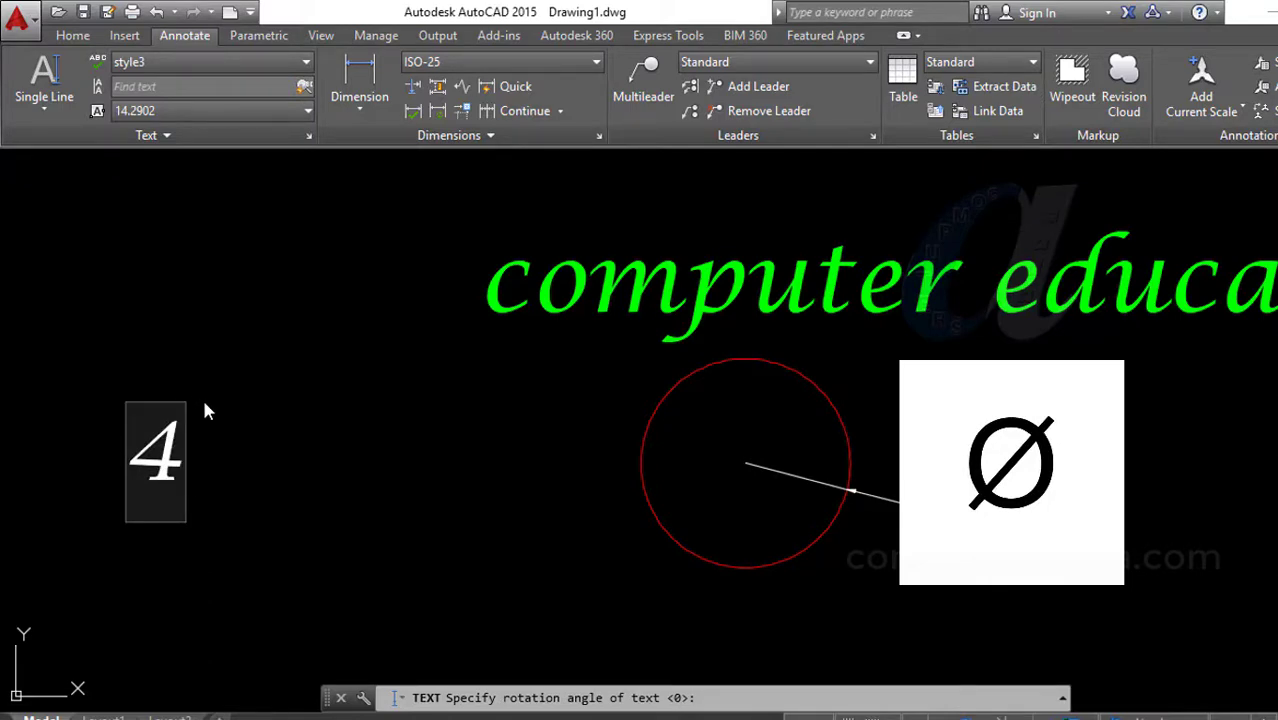
text(%%)
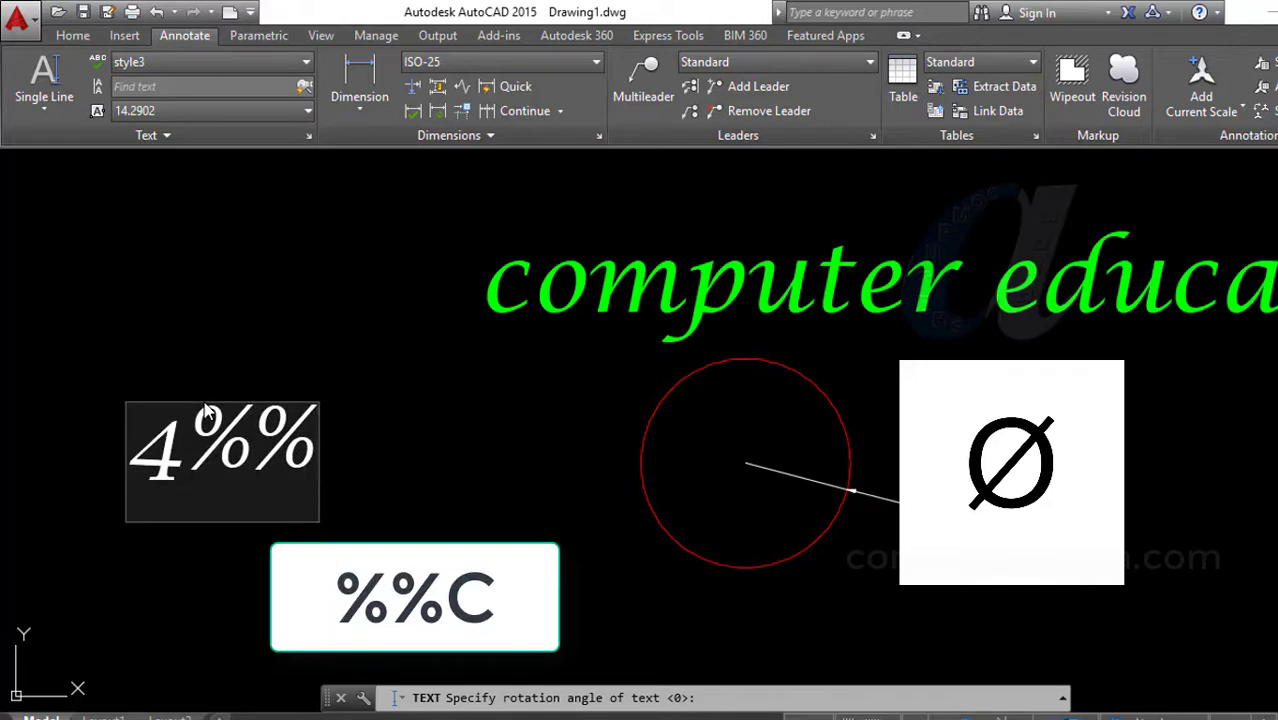
text(c)
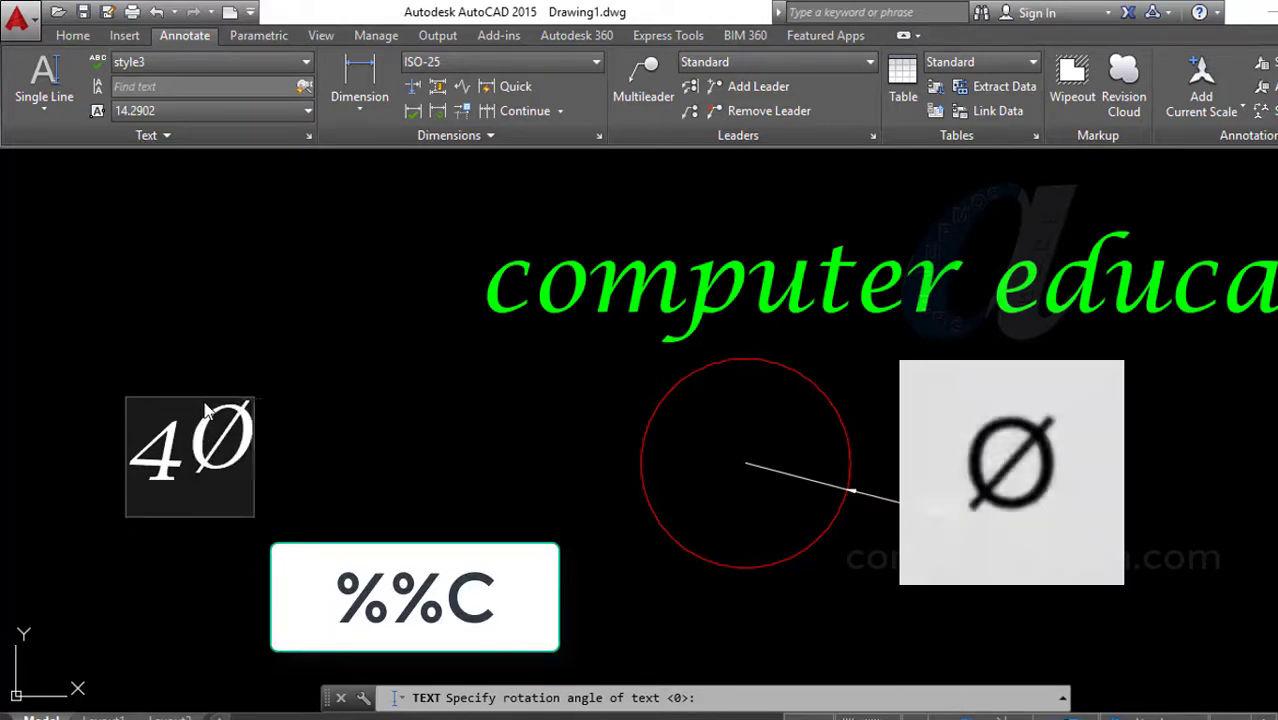
key(BackSpace)
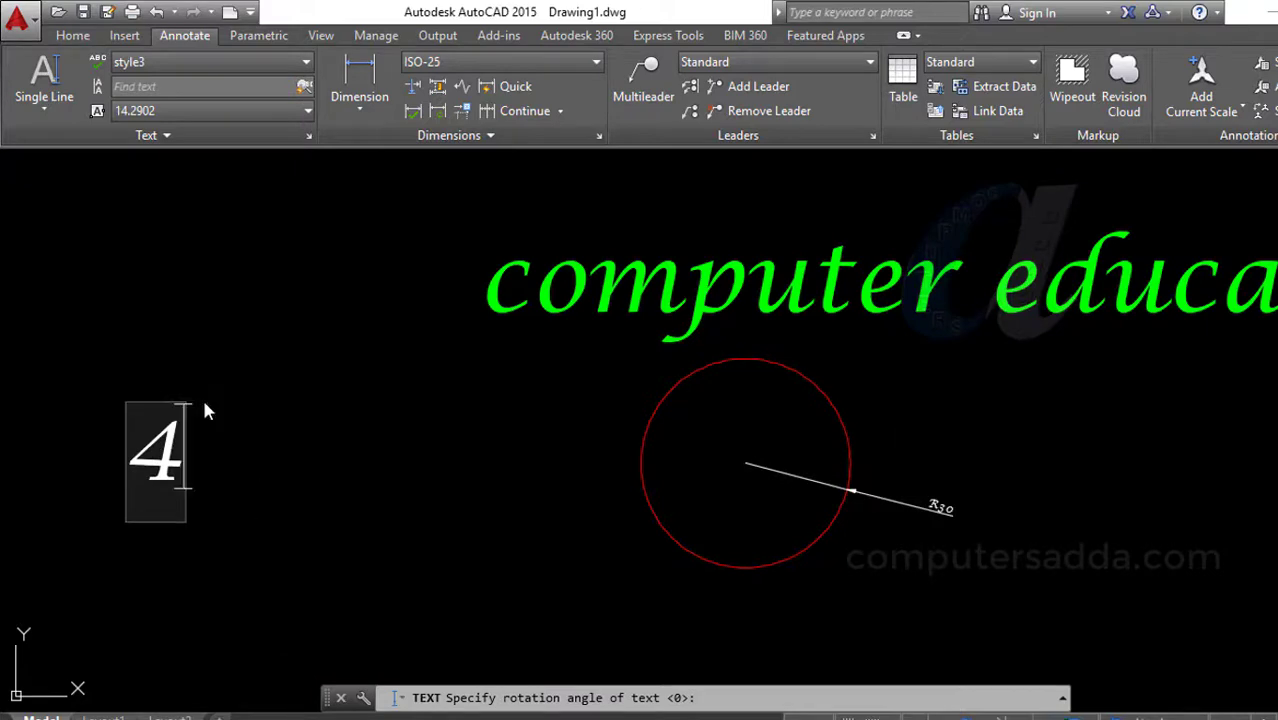
text(%%)
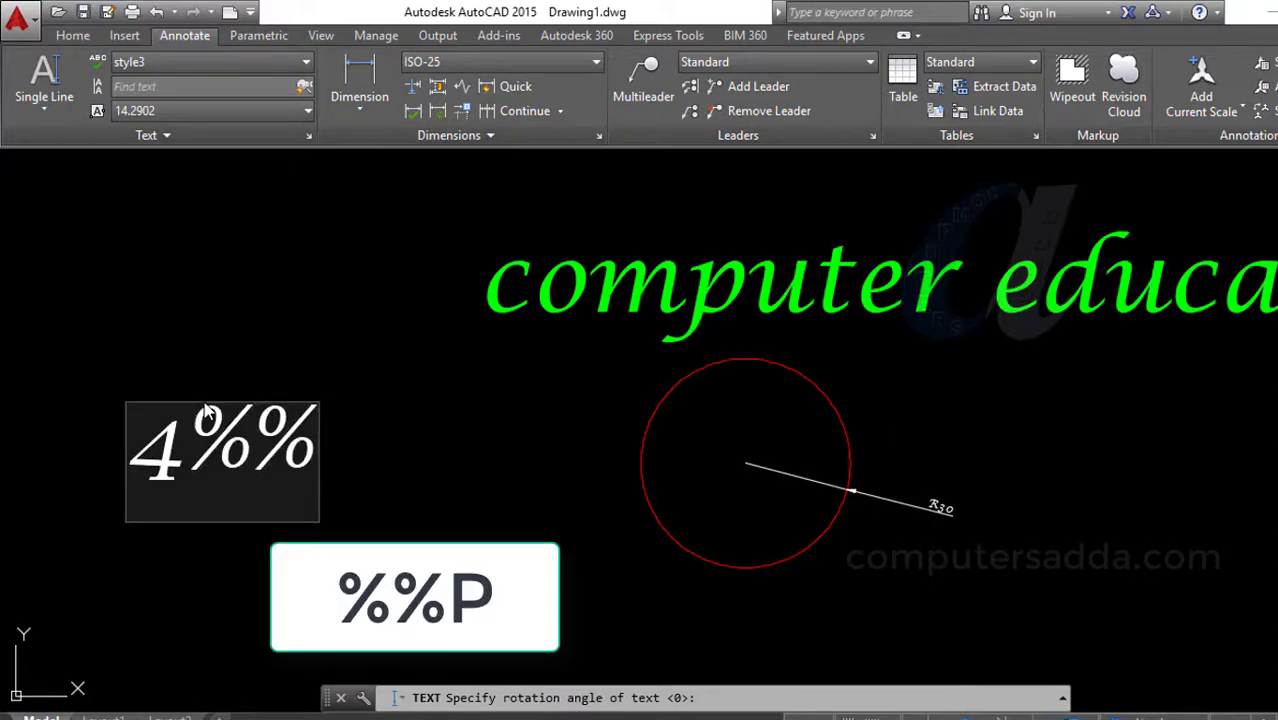
text(p)
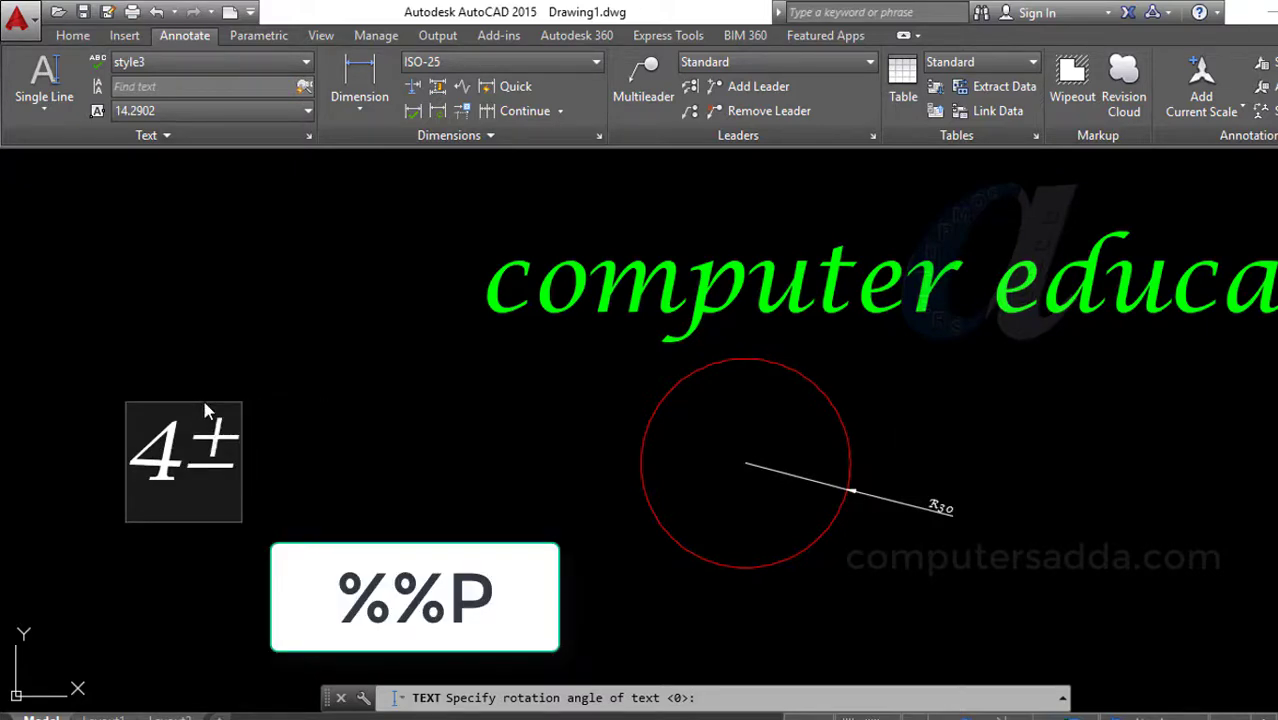